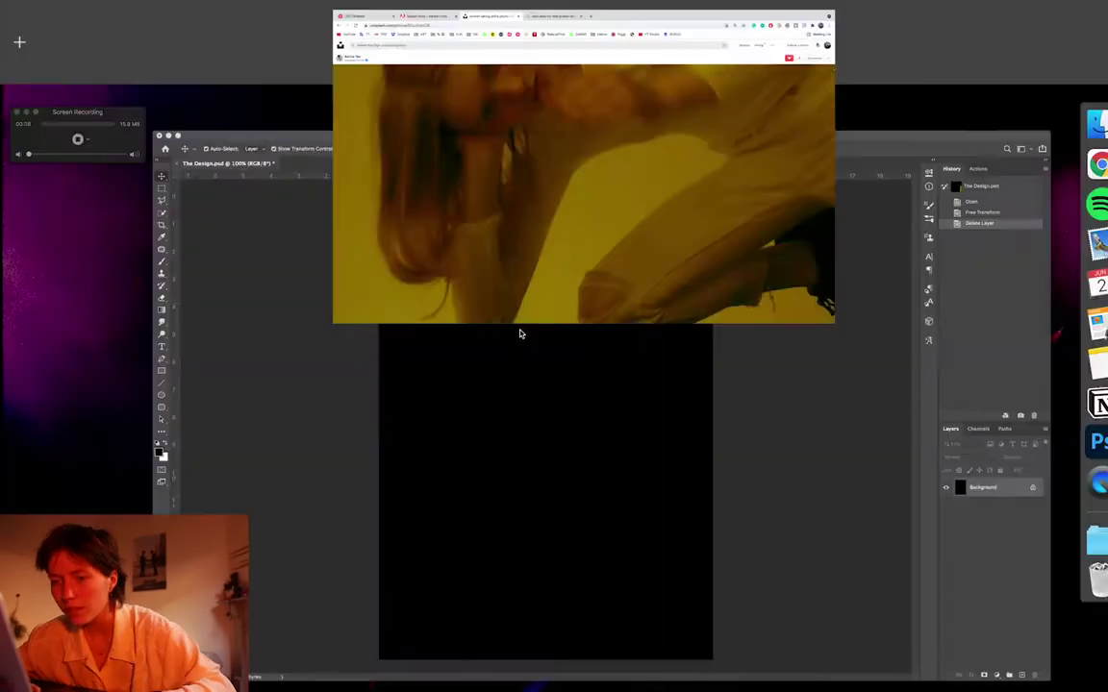
# Paste the copied Unsplash kneeling-woman photo into The Design.psd as Layer 1.
pyautogui.press('super+v')
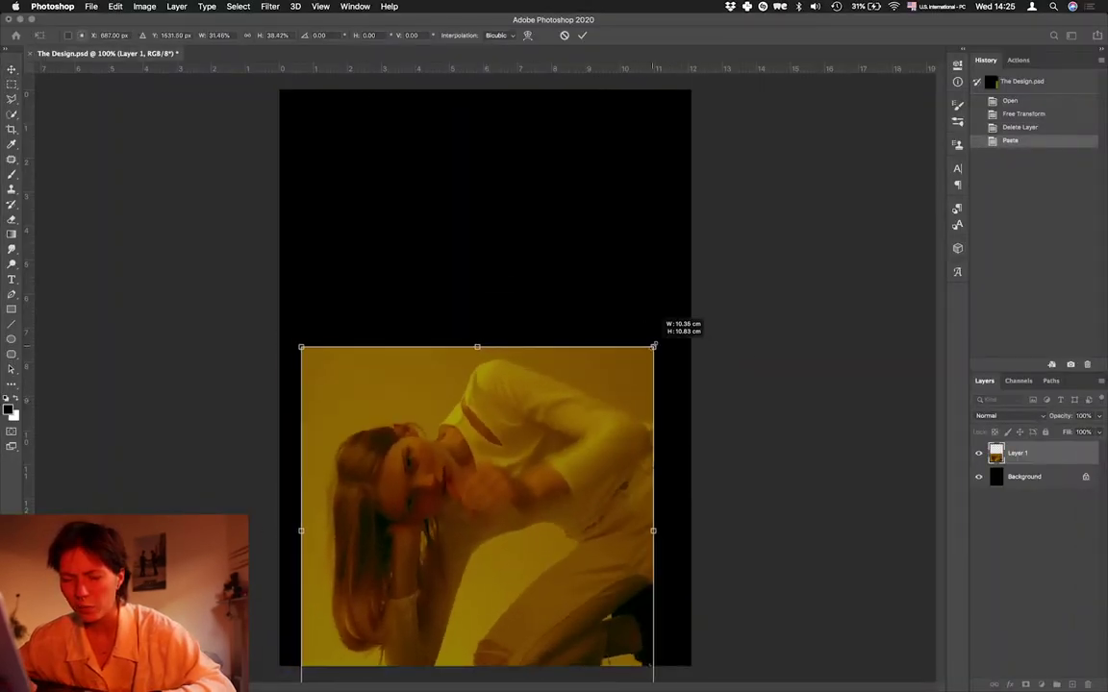
# Scale Layer 1 to the full canvas width, filling the poster's lower three quarters, and commit.
pyautogui.moveTo(653, 344); pyautogui.dragTo(675, 390)
pyautogui.moveTo(477, 390); pyautogui.dragTo(493, 260)
pyautogui.scroll(-3, 366, 316)
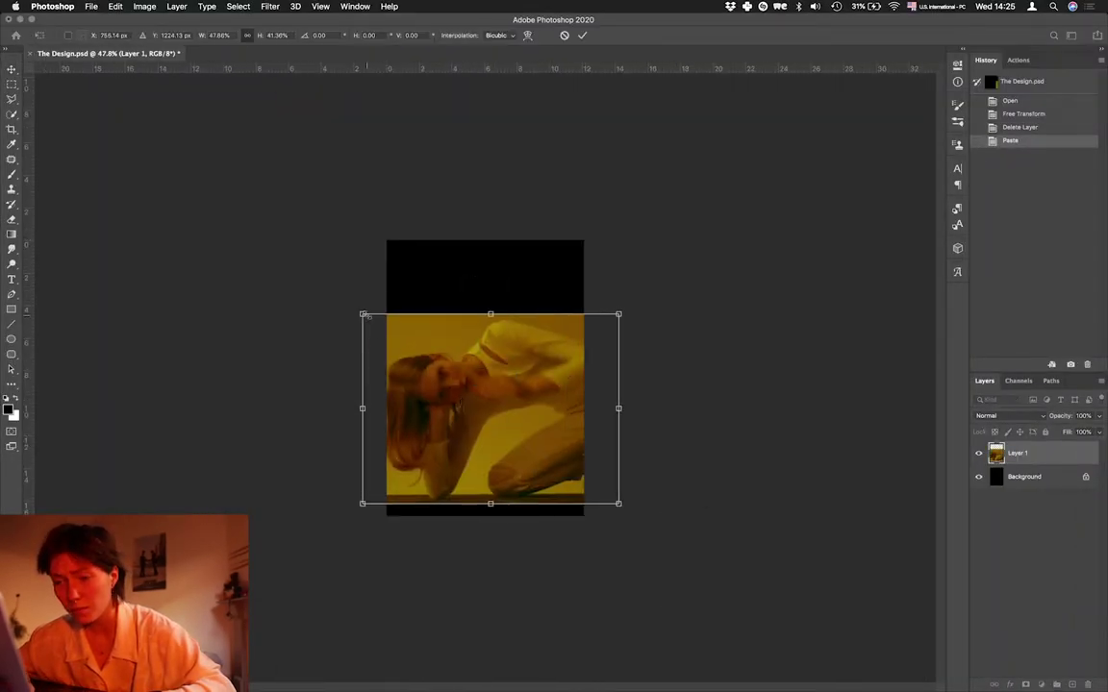
pyautogui.scroll(3, 484, 378)
pyautogui.moveTo(485, 356); pyautogui.dragTo(485, 261)
pyautogui.moveTo(495, 346); pyautogui.dragTo(498, 349)
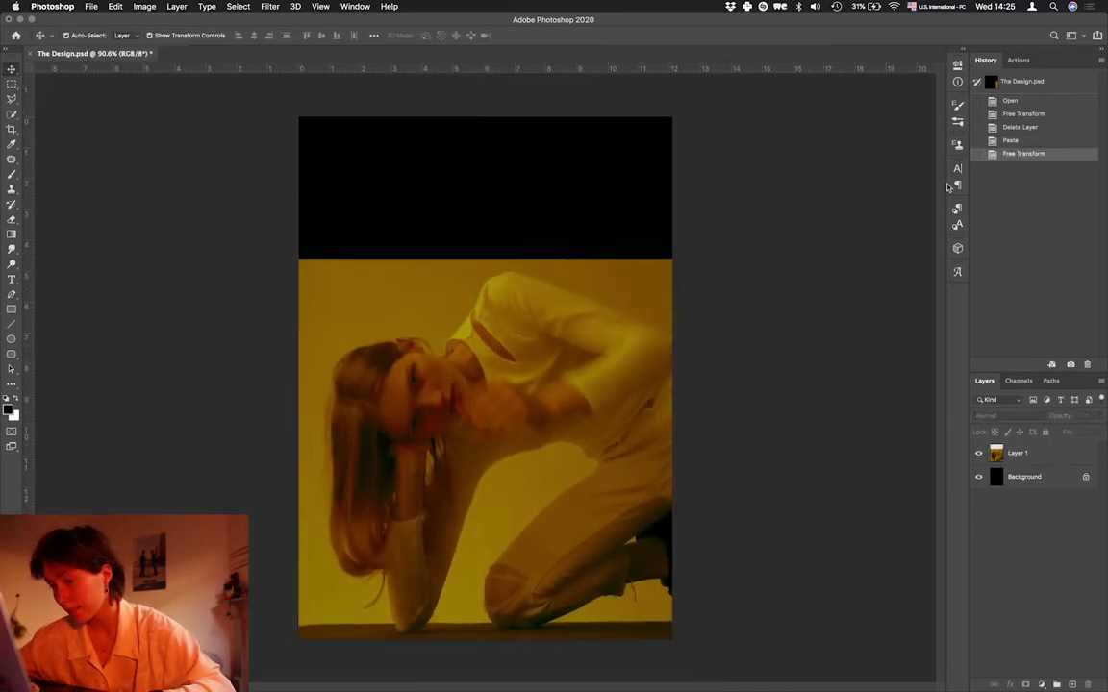
pyautogui.click(1039, 634)
pyautogui.press('super+Tab')
# Return to the ART DIRECTION / GRAPHICS board and open the pink flowers pin.
pyautogui.press('super+1')
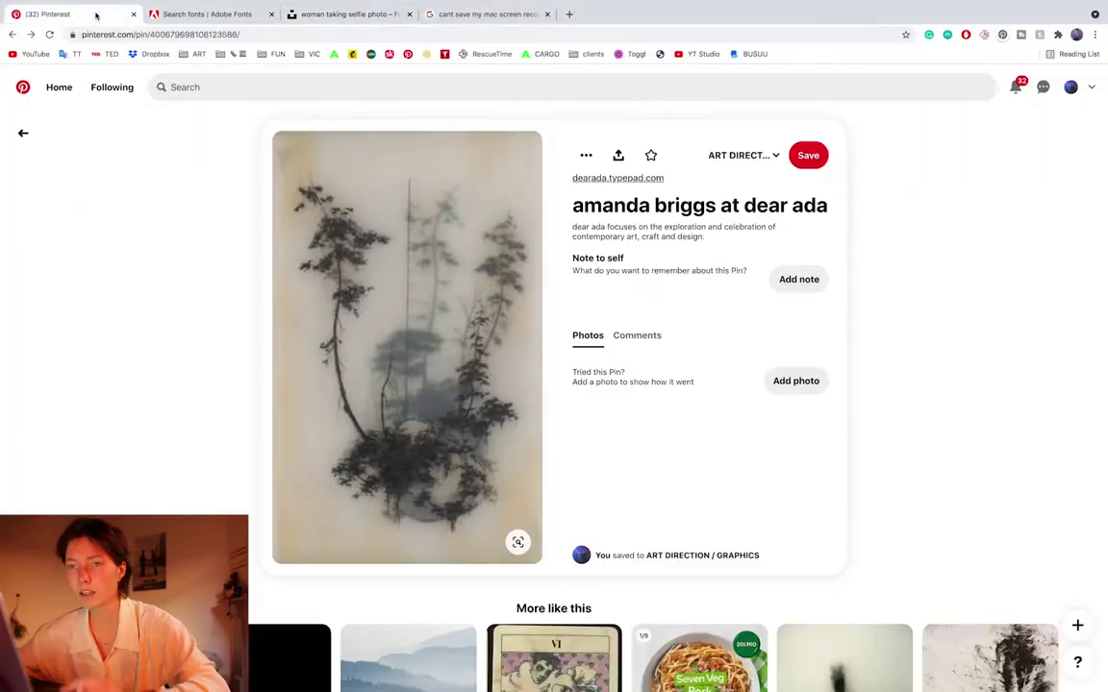
pyautogui.click(16, 130)
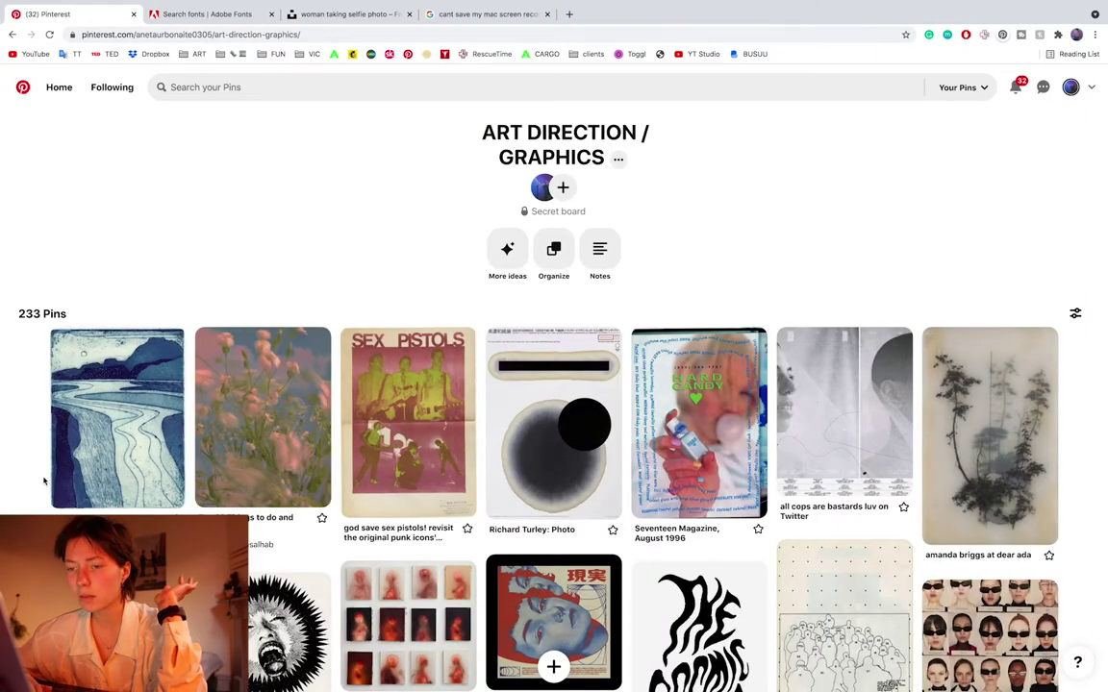
pyautogui.scroll(-2, 43, 481)
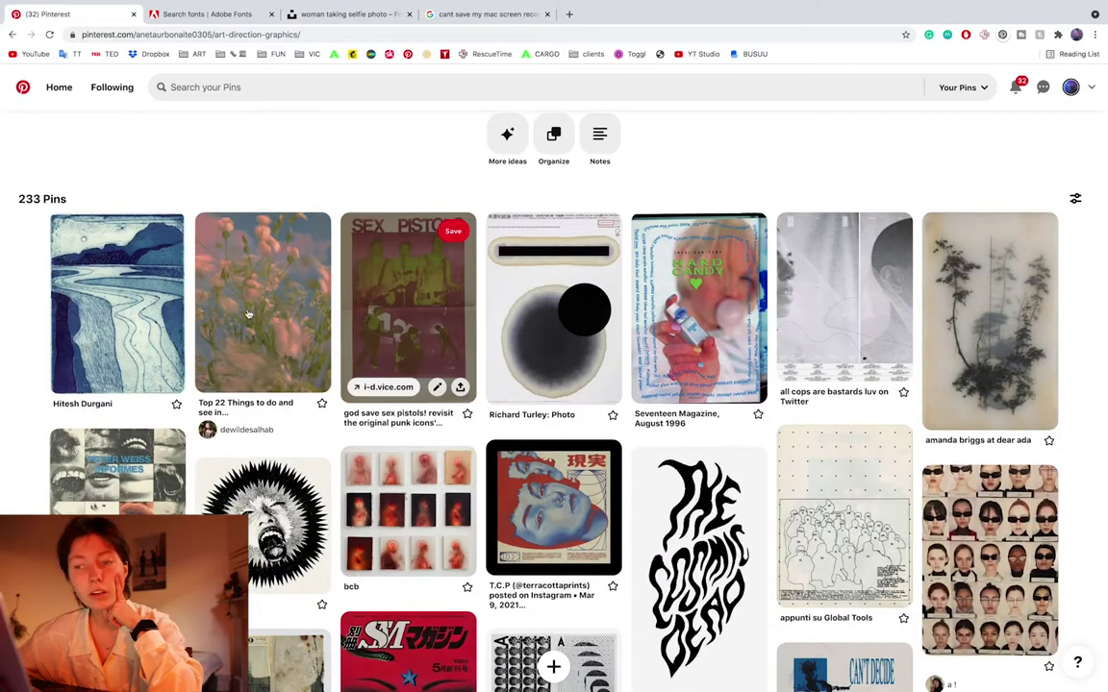
pyautogui.click(247, 315)
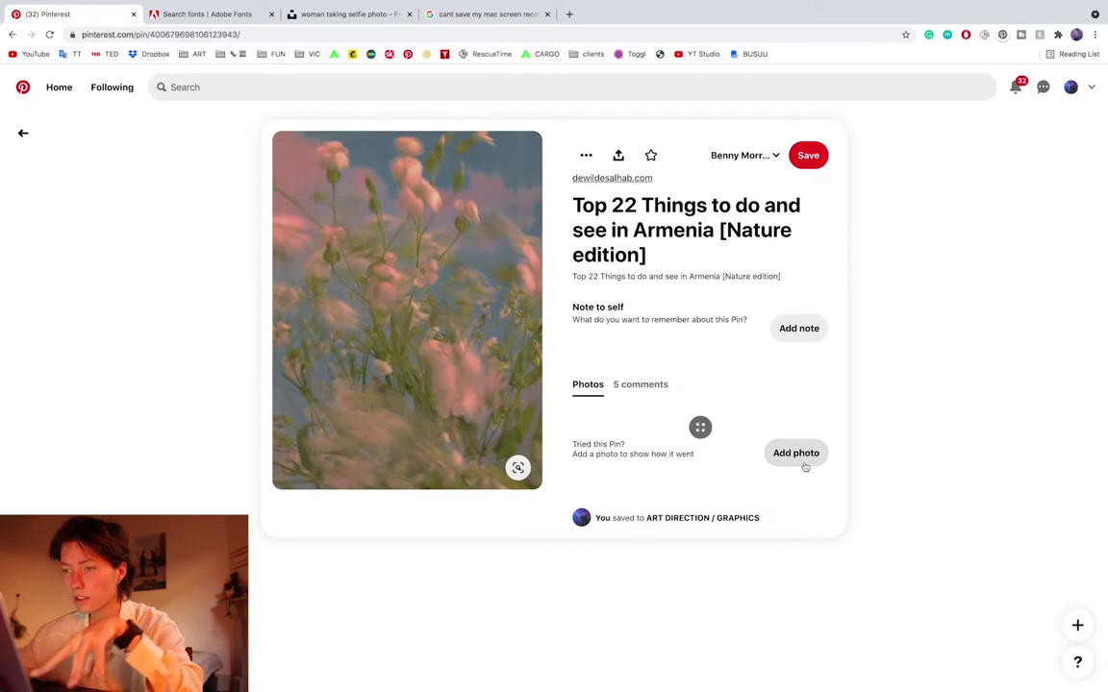
# Go back to the ART DIRECTION / GRAPHICS board and browse further pins for reference.
pyautogui.click(23, 133)
pyautogui.scroll(-3, 185, 411)
pyautogui.scroll(3, 111, 213)
pyautogui.press('super+bracketleft')
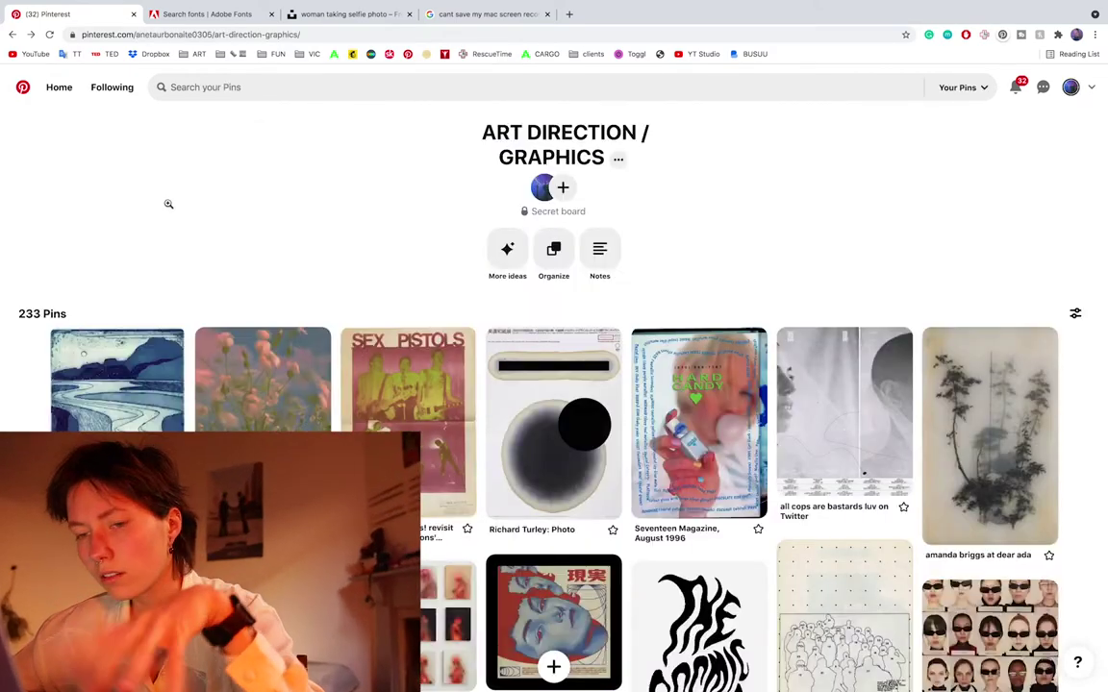
pyautogui.scroll(-3, 168, 206)
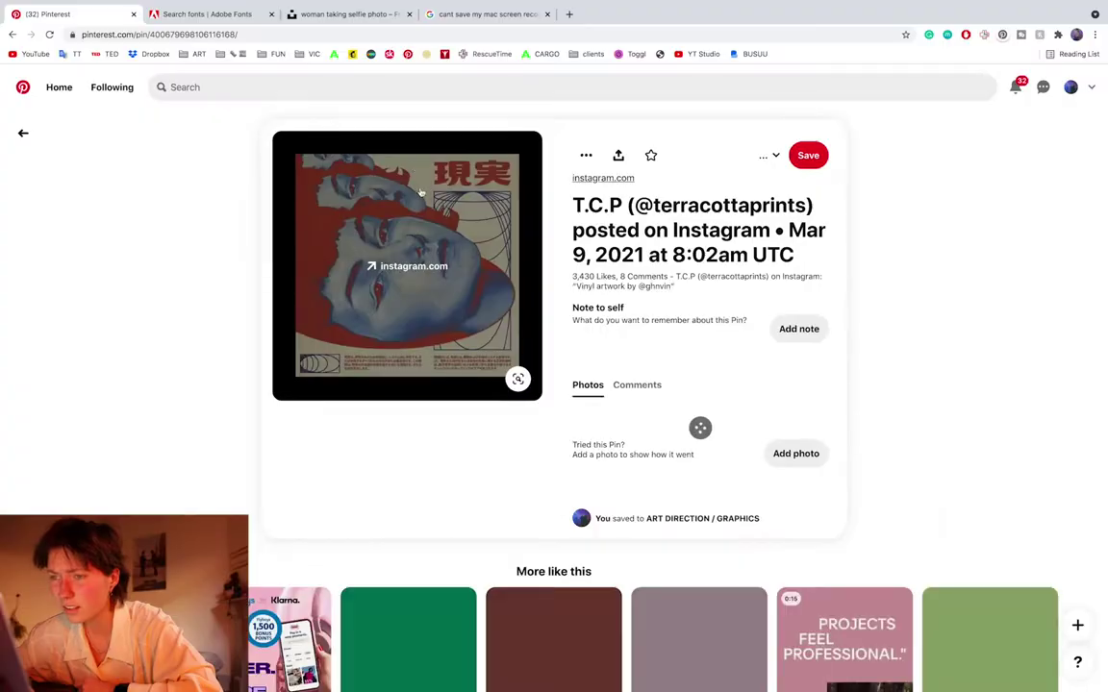
pyautogui.scroll(5, 53, 343)
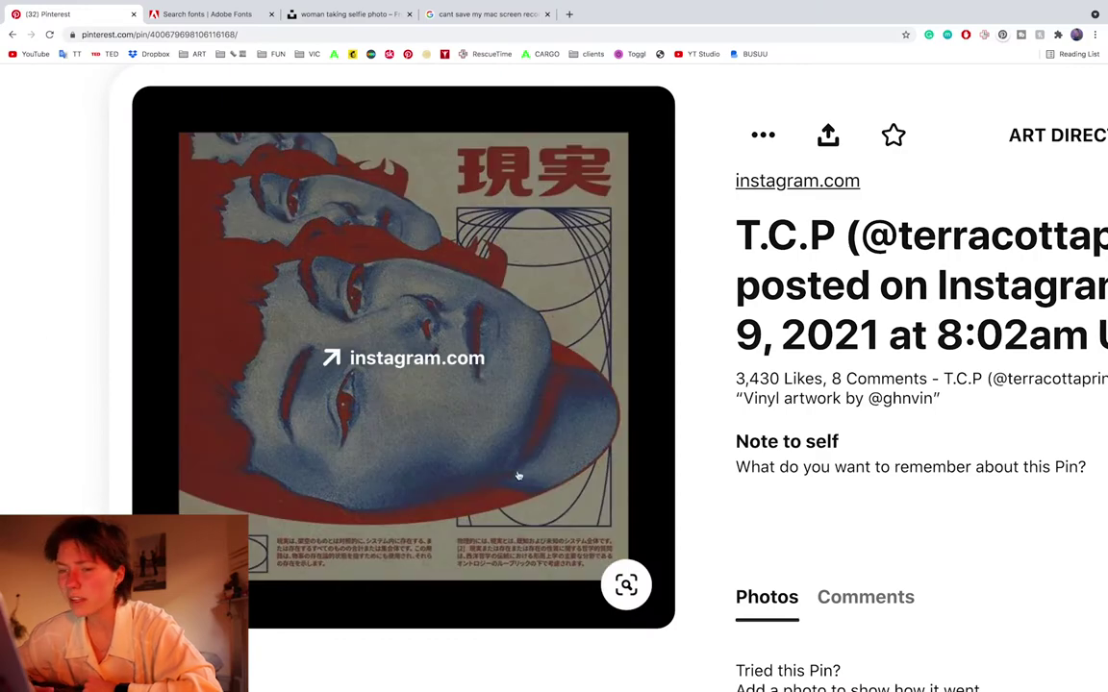
pyautogui.scroll(-5, 37, 330)
pyautogui.scroll(-5, 35, 329)
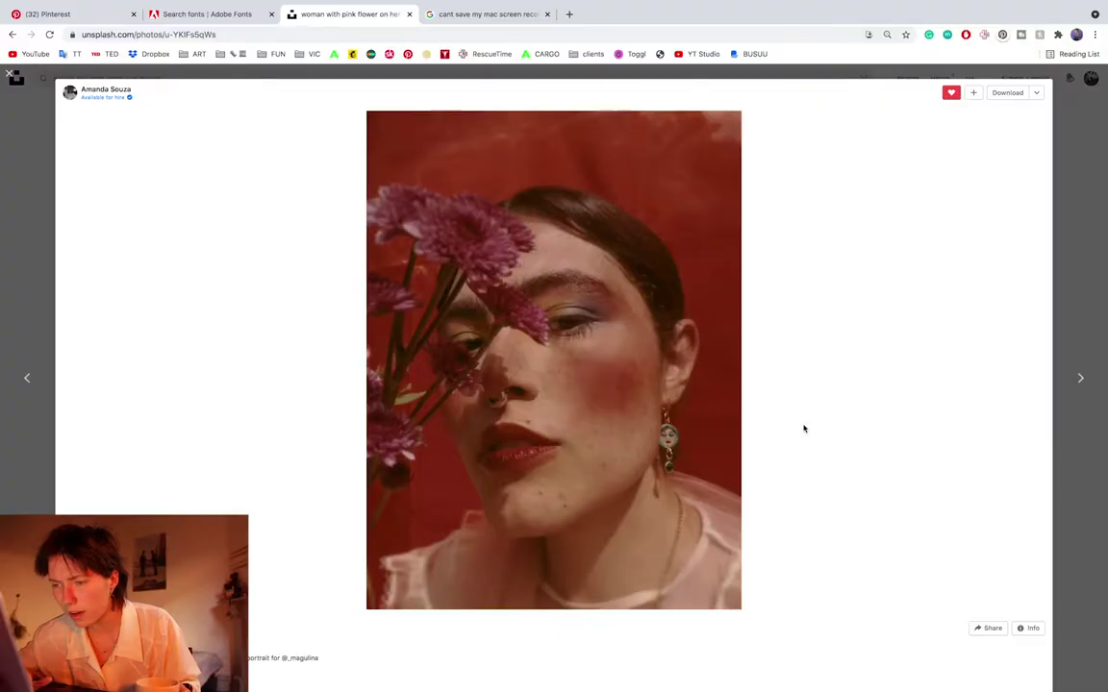
# Open the Unsplash photographer's profile and browse their photo gallery.
pyautogui.scroll(-6, 803, 426)
pyautogui.scroll(2, 385, 349)
pyautogui.scroll(-5, 609, 348)
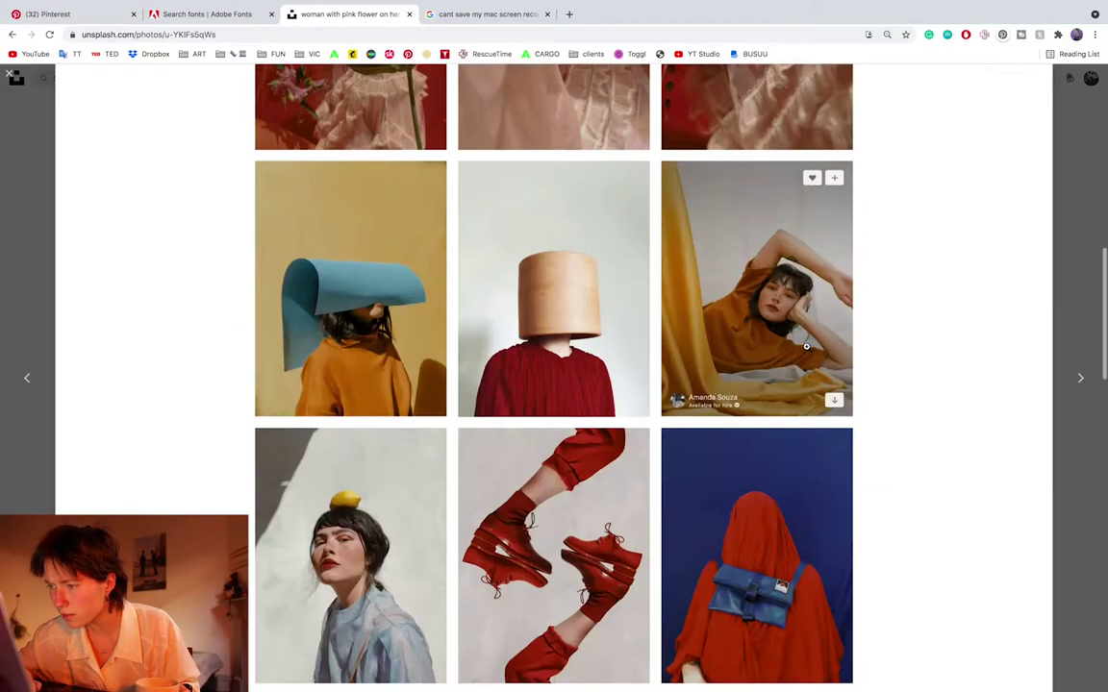
pyautogui.click(700, 392)
pyautogui.scroll(-5, 243, 324)
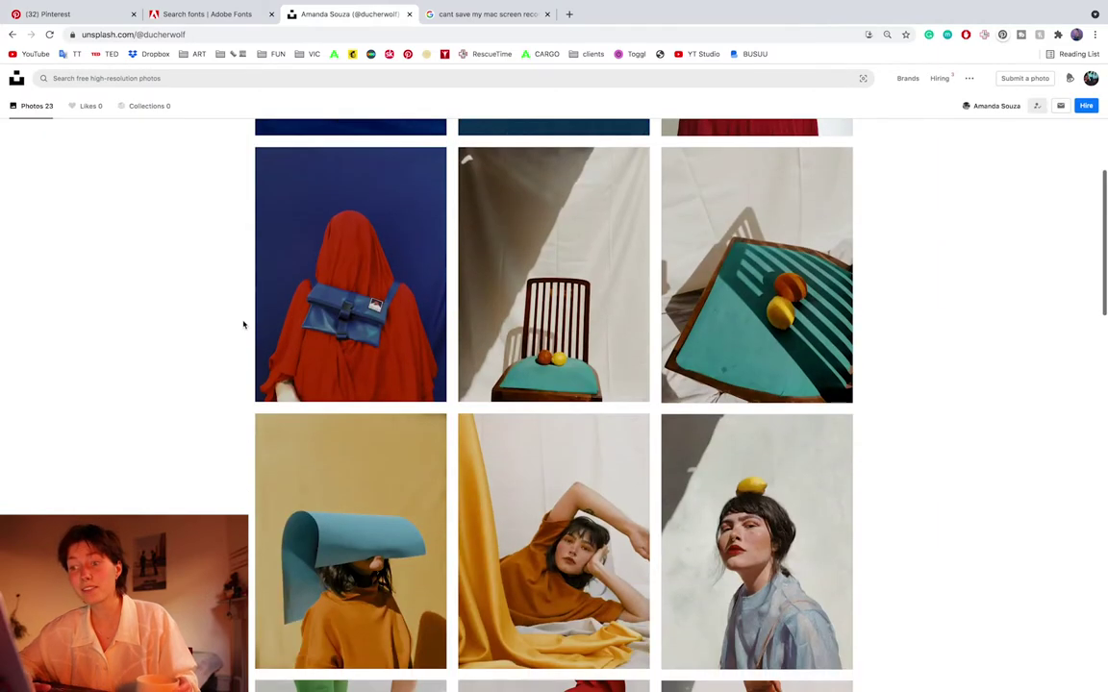
pyautogui.scroll(-5, 243, 324)
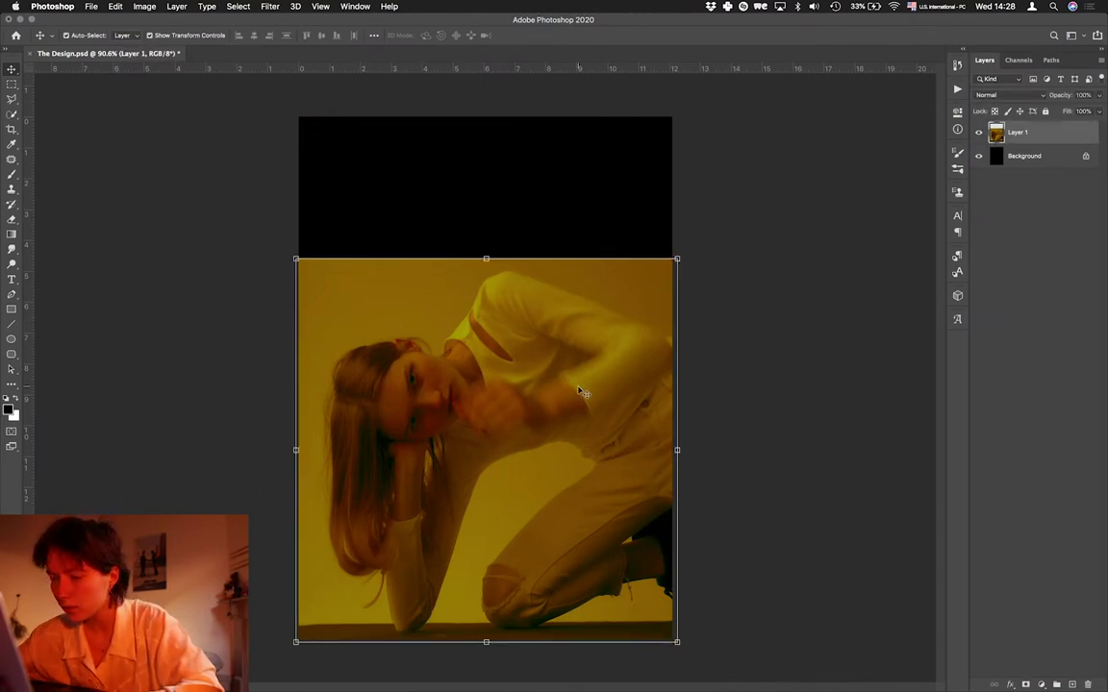
# Open the red flower portrait from the photographer's grid and view it enlarged.
pyautogui.hotkey('ctrl', 'Right')
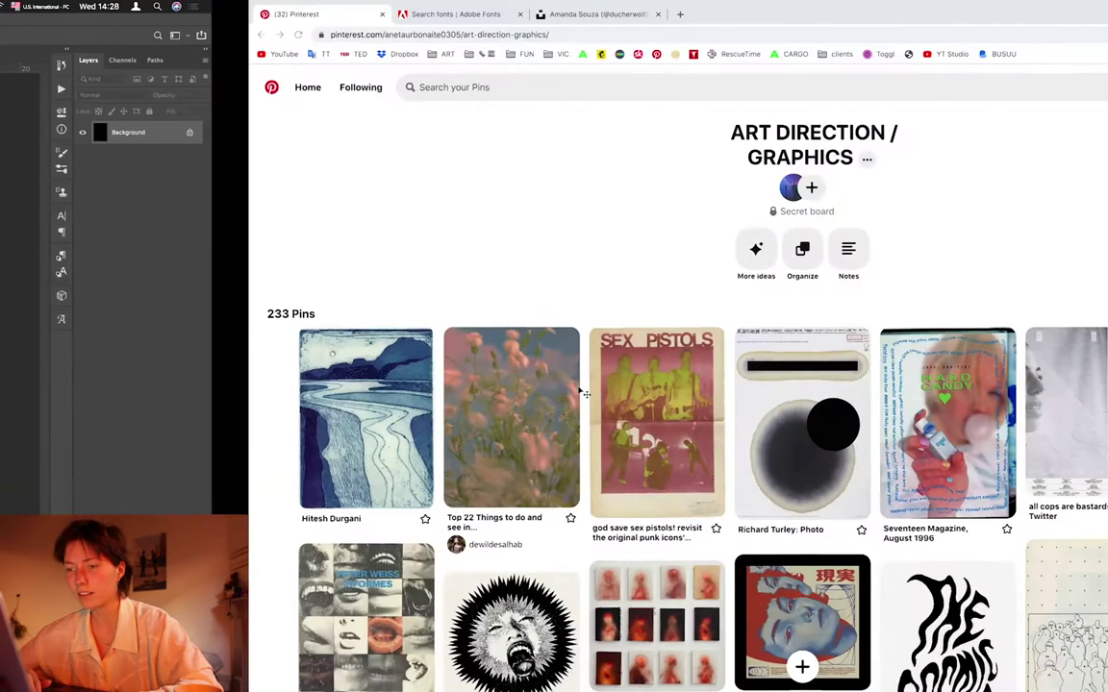
pyautogui.hotkey('ctrl', 'Left')
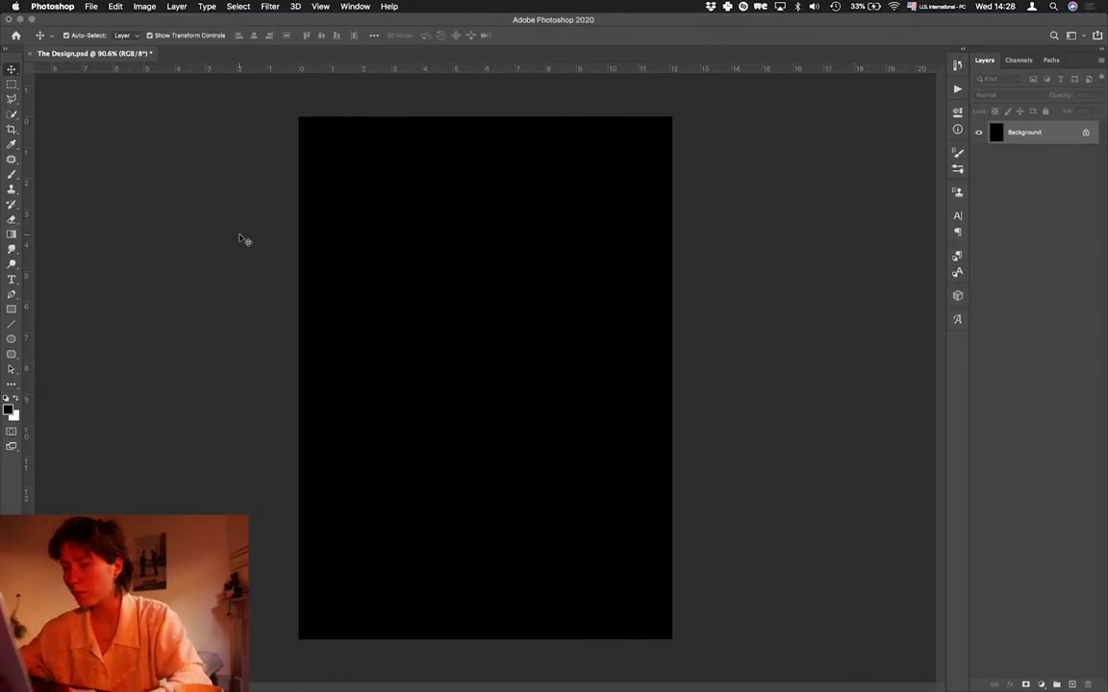
pyautogui.hotkey('ctrl', 'Right')
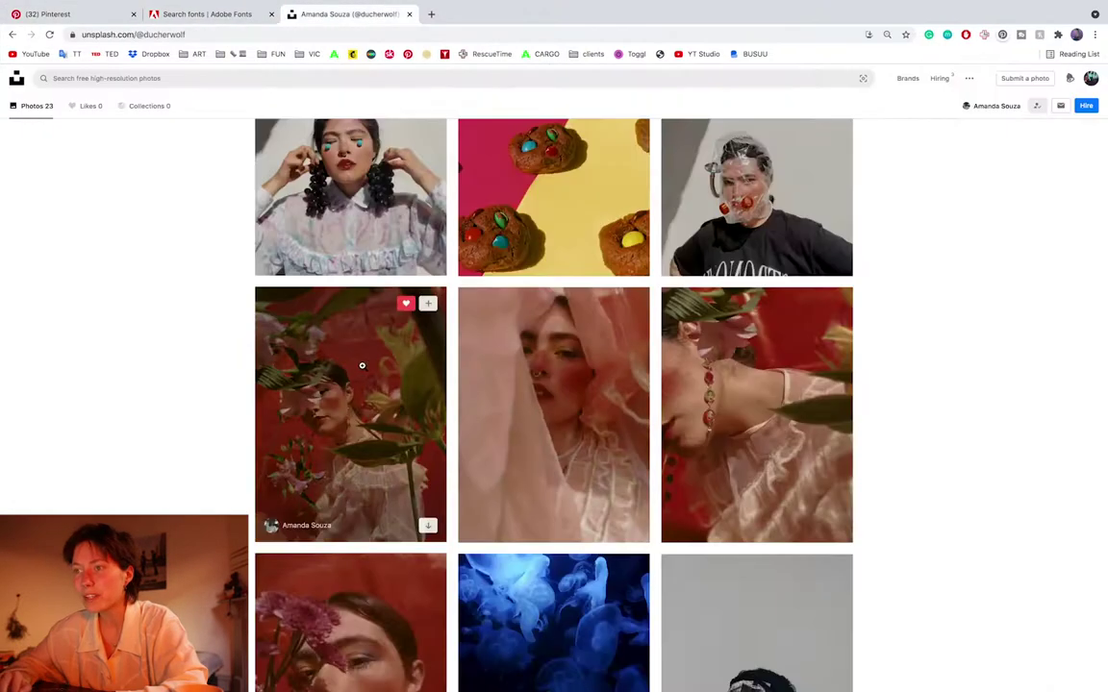
pyautogui.click(347, 408)
pyautogui.press('Right')
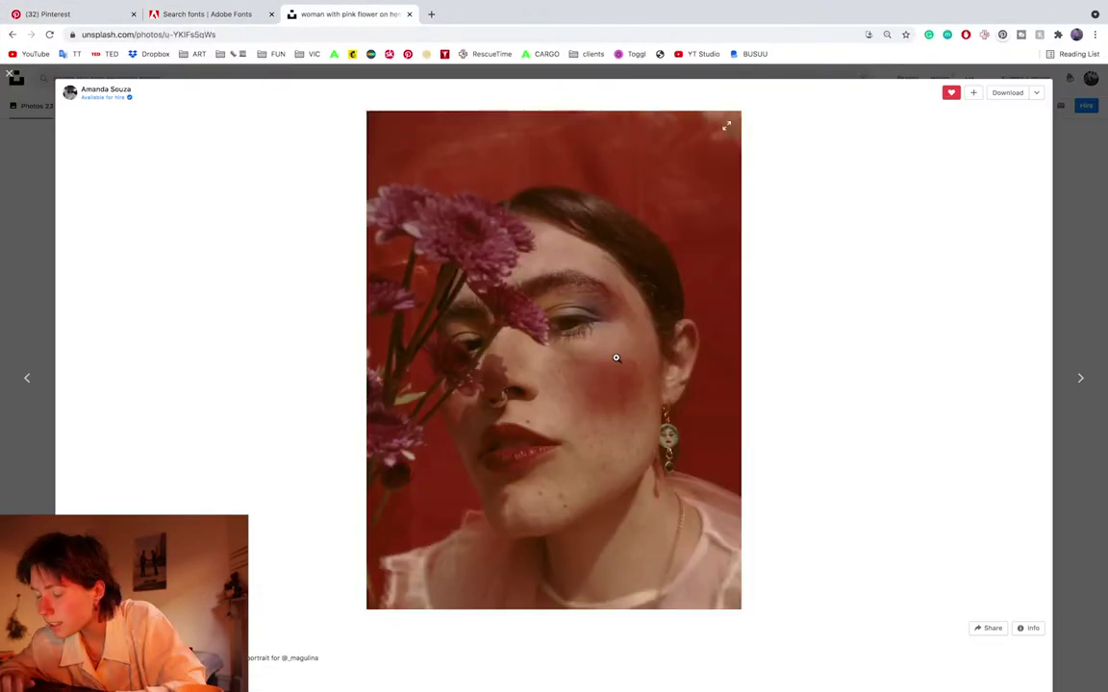
pyautogui.click(559, 369)
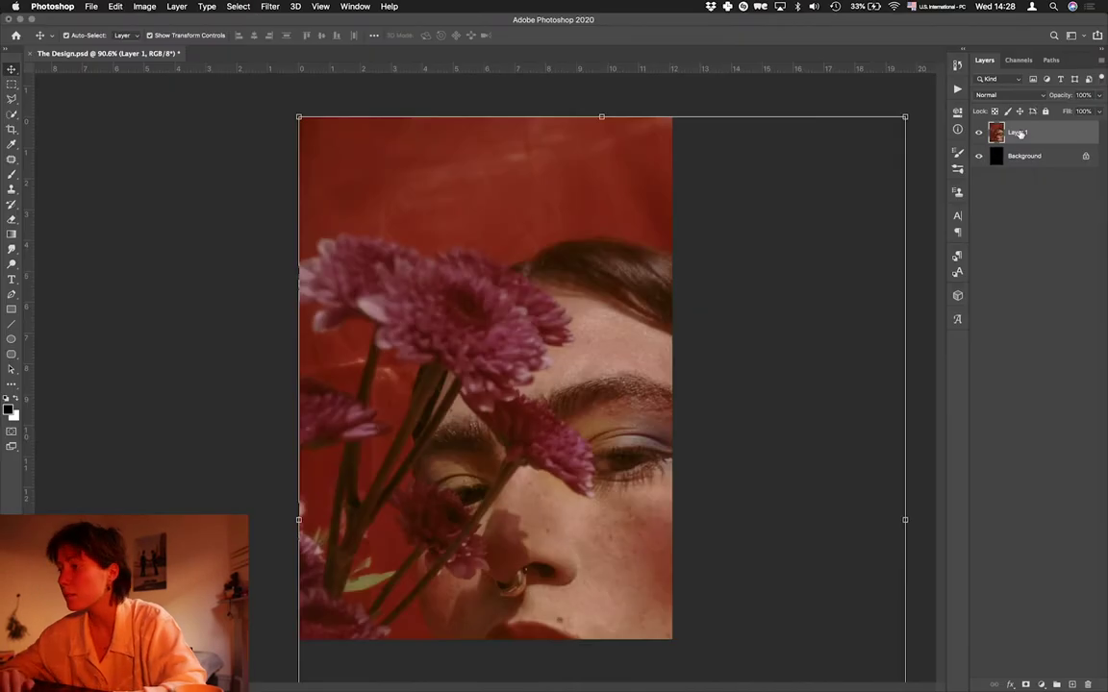
# Free Transform the placed flower portrait and shift it right across the canvas.
pyautogui.rightClick(1021, 134)
pyautogui.press('Escape')
pyautogui.hotkey('ctrl', 't')
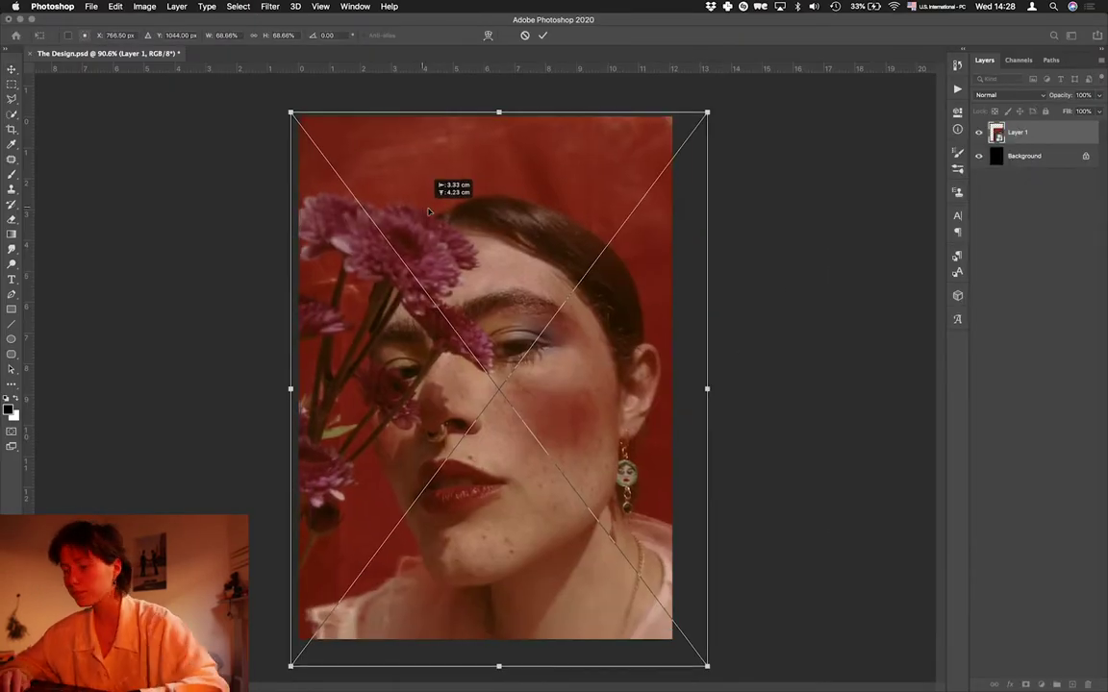
pyautogui.moveTo(562, 230); pyautogui.dragTo(679, 231)
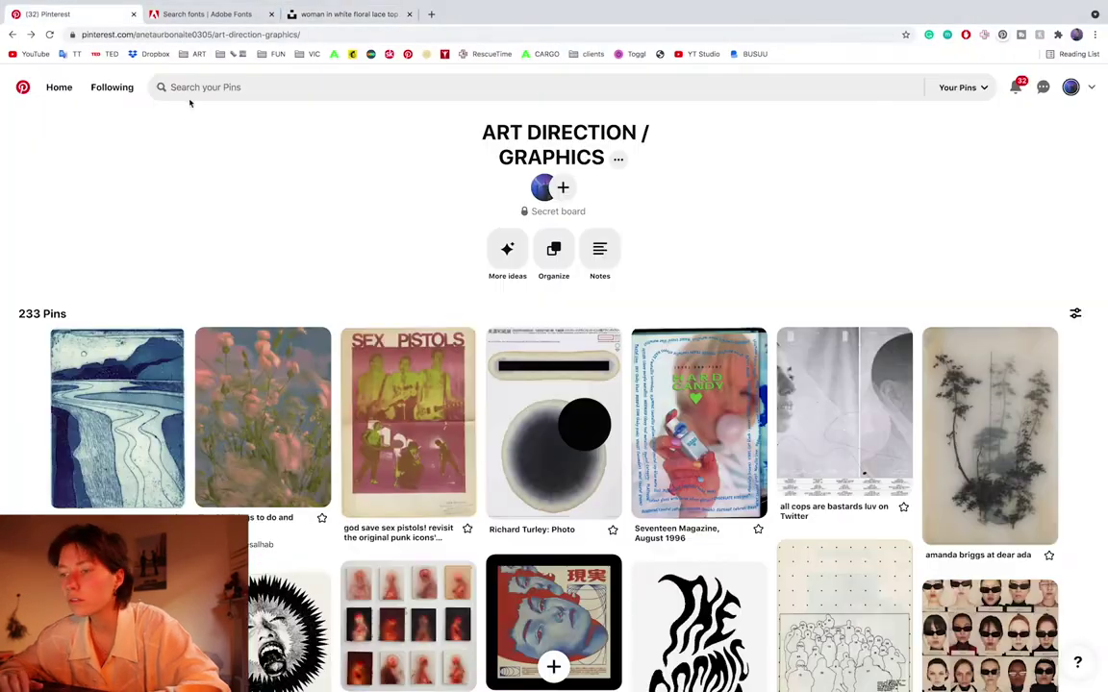
# View the bcb pin of glowing figure prints and its related pins, then browse the board again.
pyautogui.scroll(-3, 402, 253)
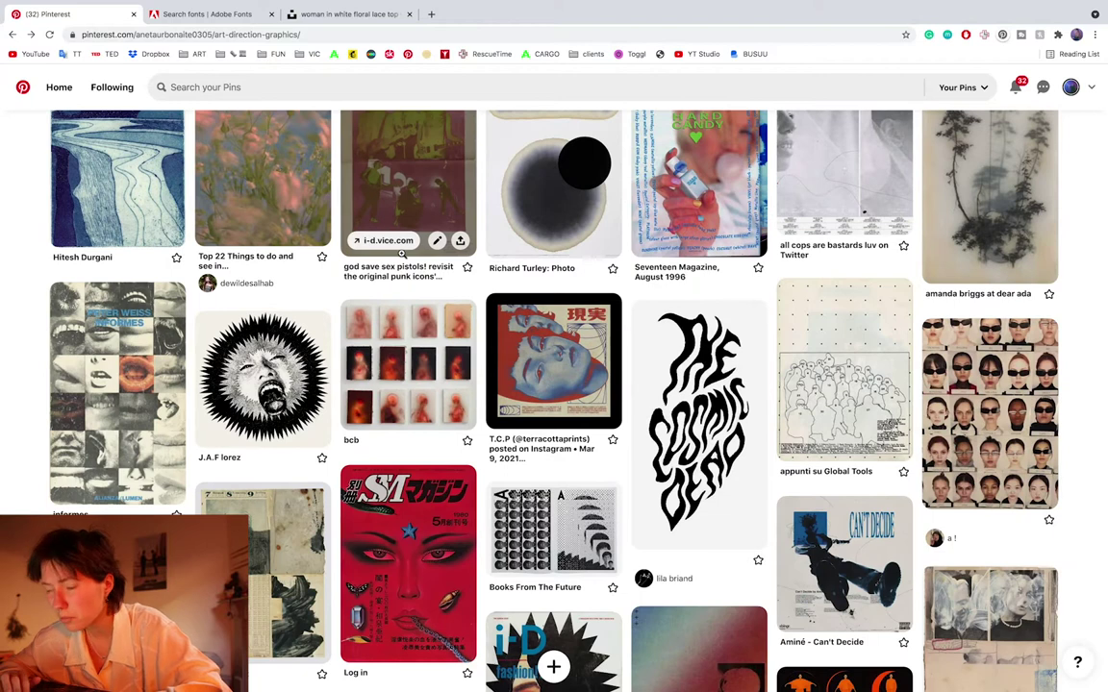
pyautogui.click(408, 364)
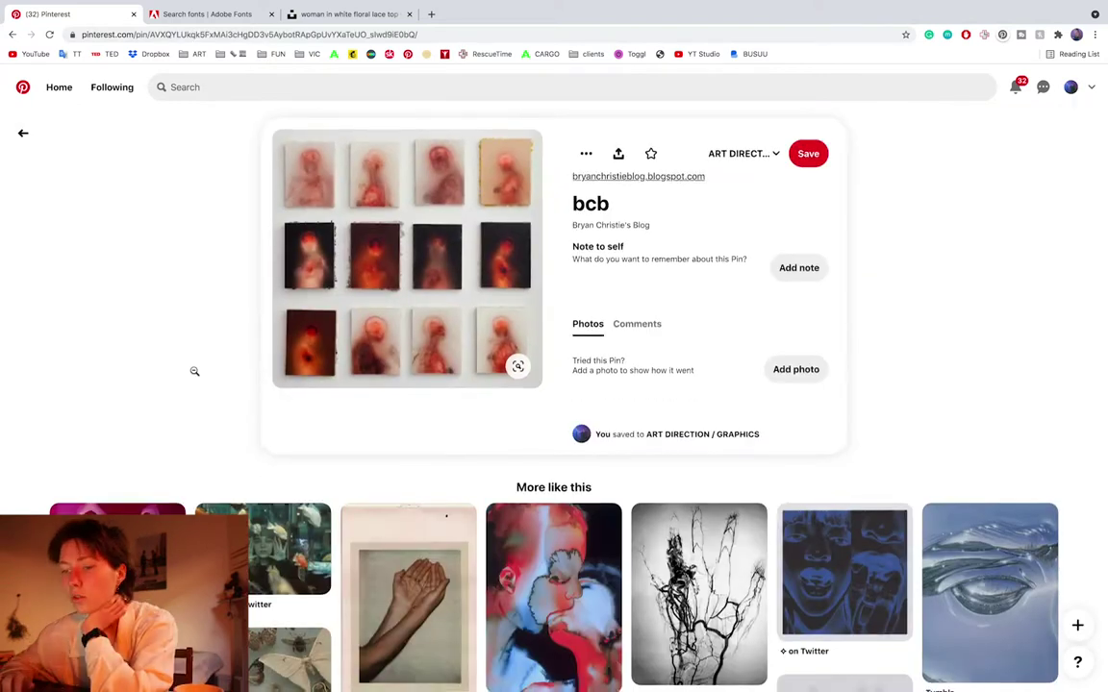
pyautogui.scroll(-3, 194, 371)
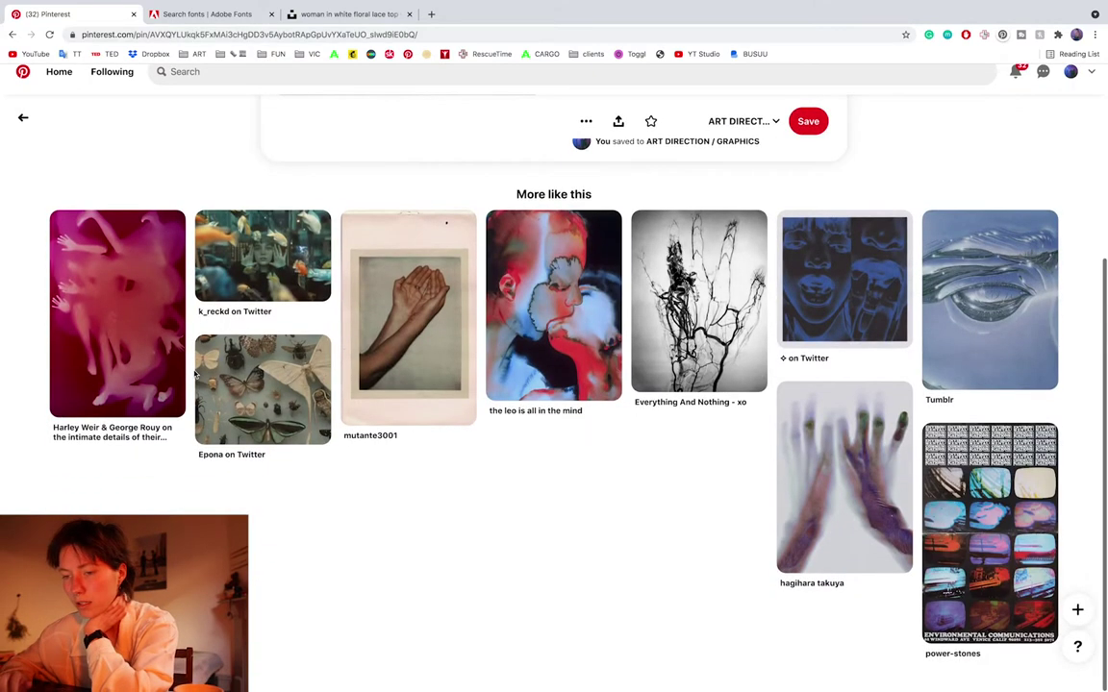
pyautogui.click(23, 132)
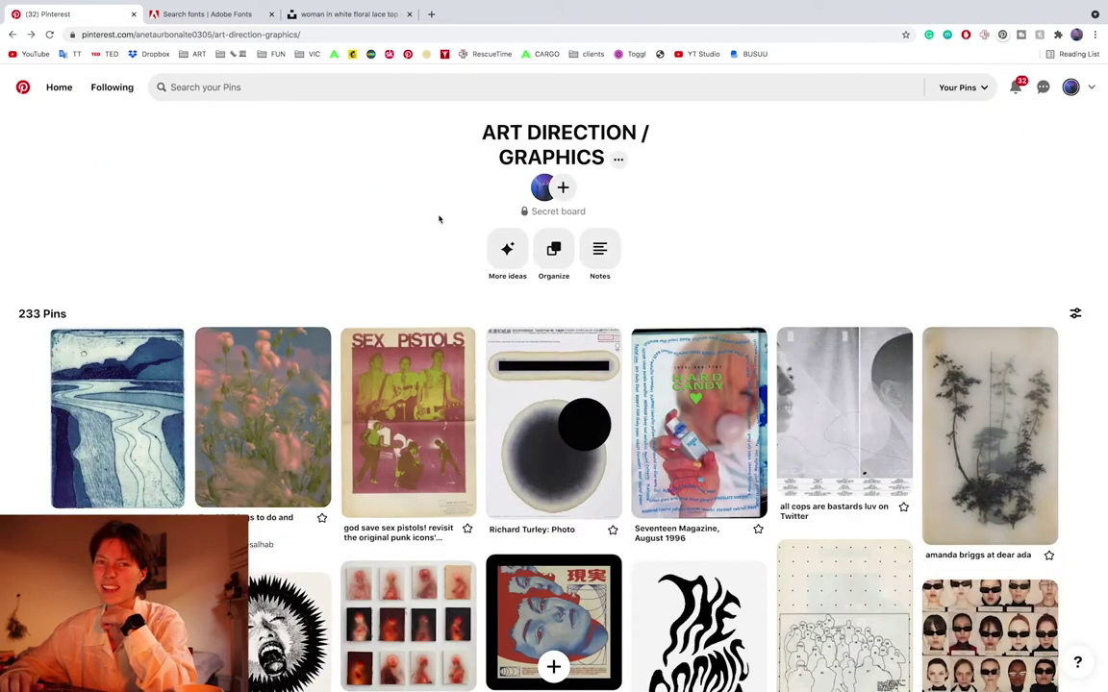
pyautogui.scroll(-3, 438, 219)
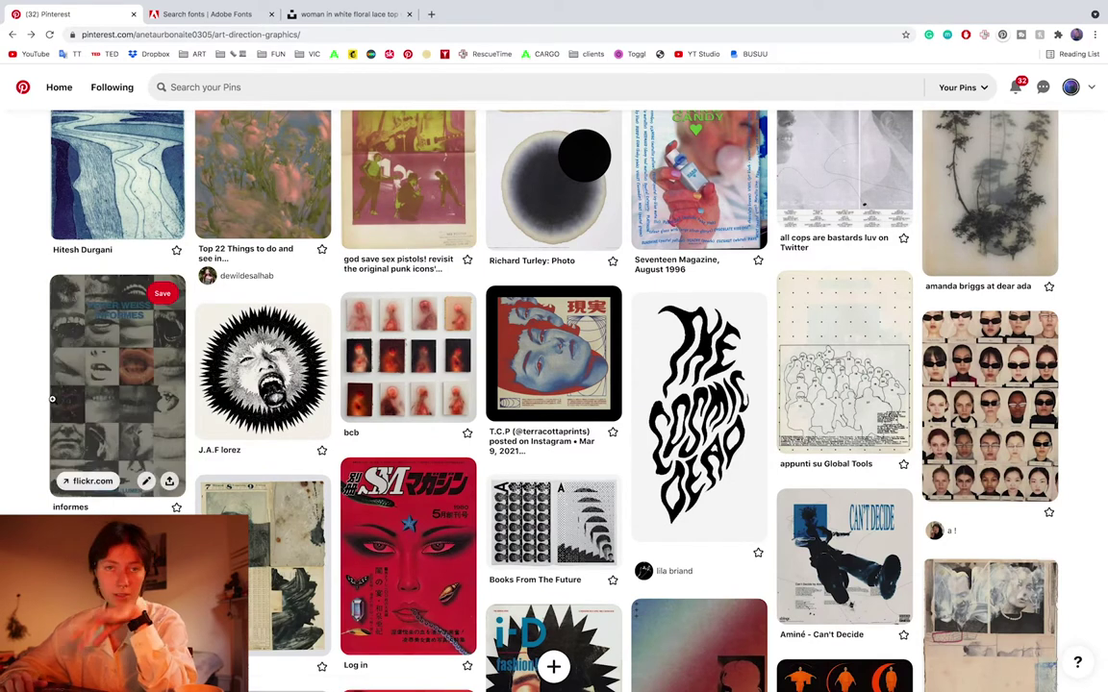
pyautogui.scroll(3, 52, 400)
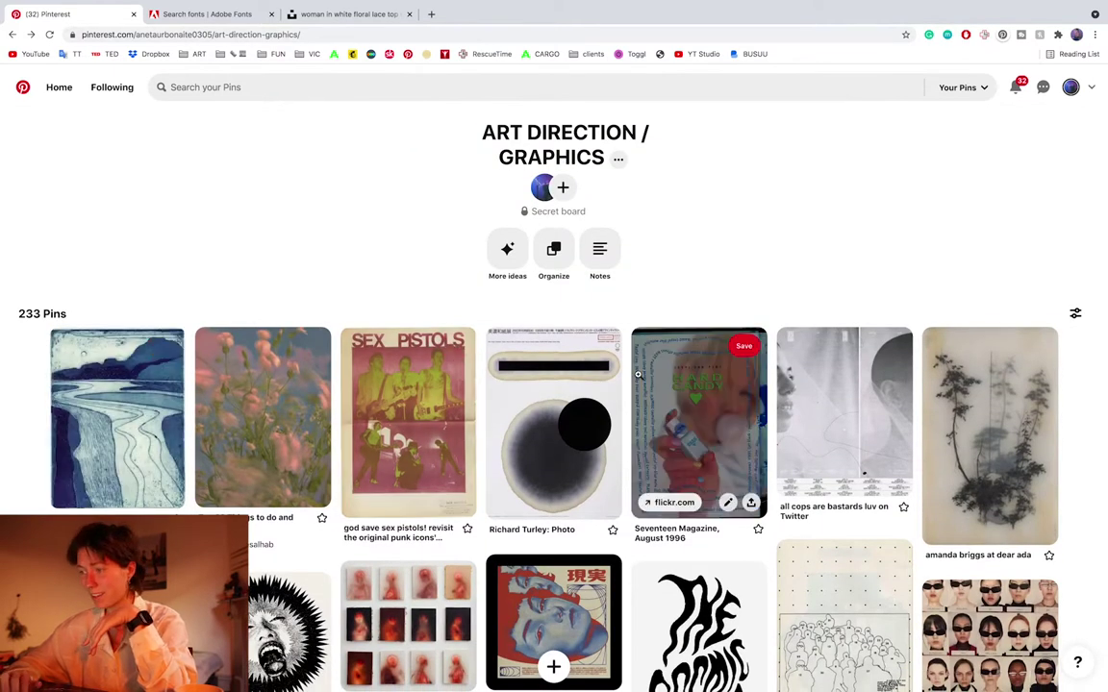
pyautogui.scroll(-2, 721, 256)
pyautogui.scroll(-15, 721, 256)
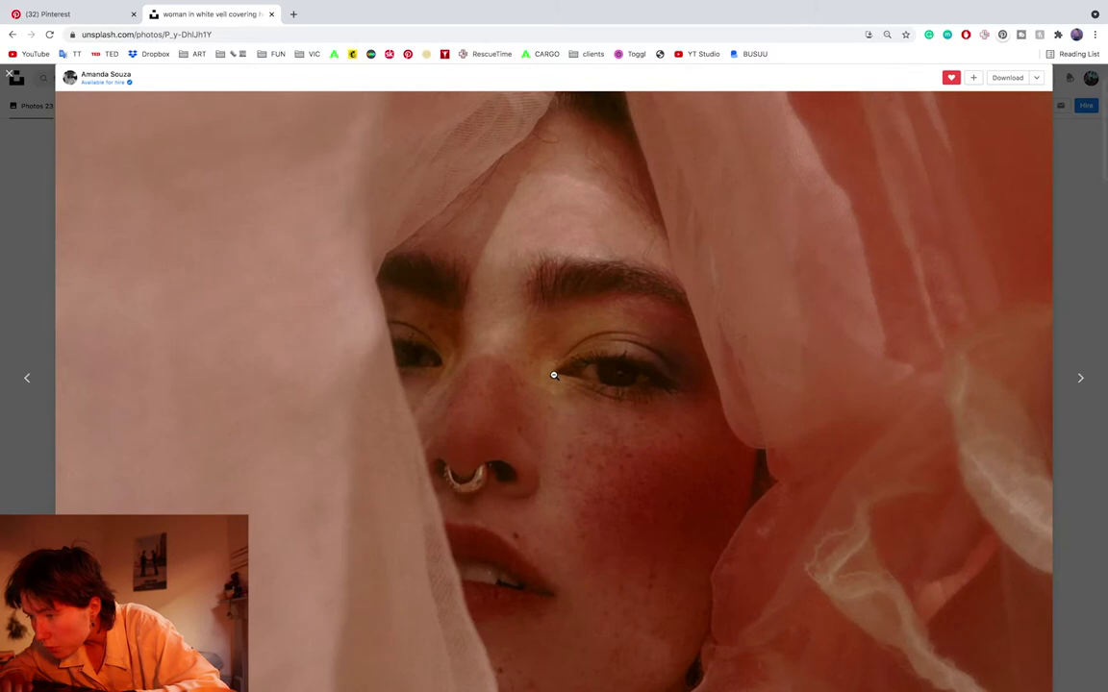
# Move the veil image left and set the pink flower and lower-right portraits into place.
pyautogui.rightClick(554, 375)
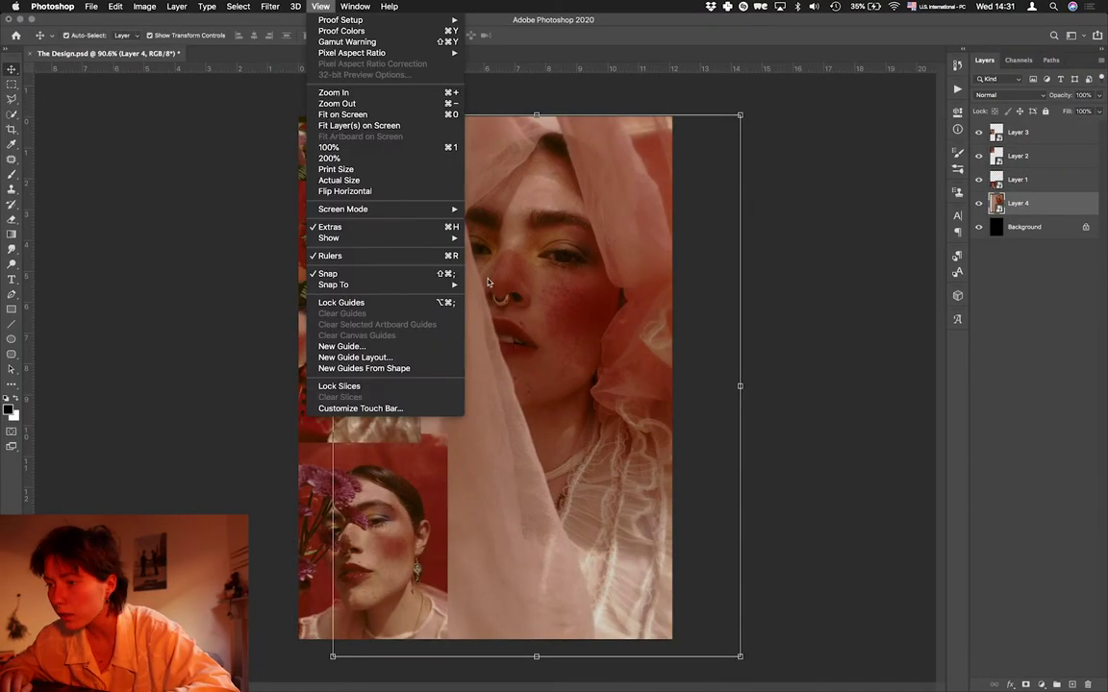
pyautogui.moveTo(447, 289)
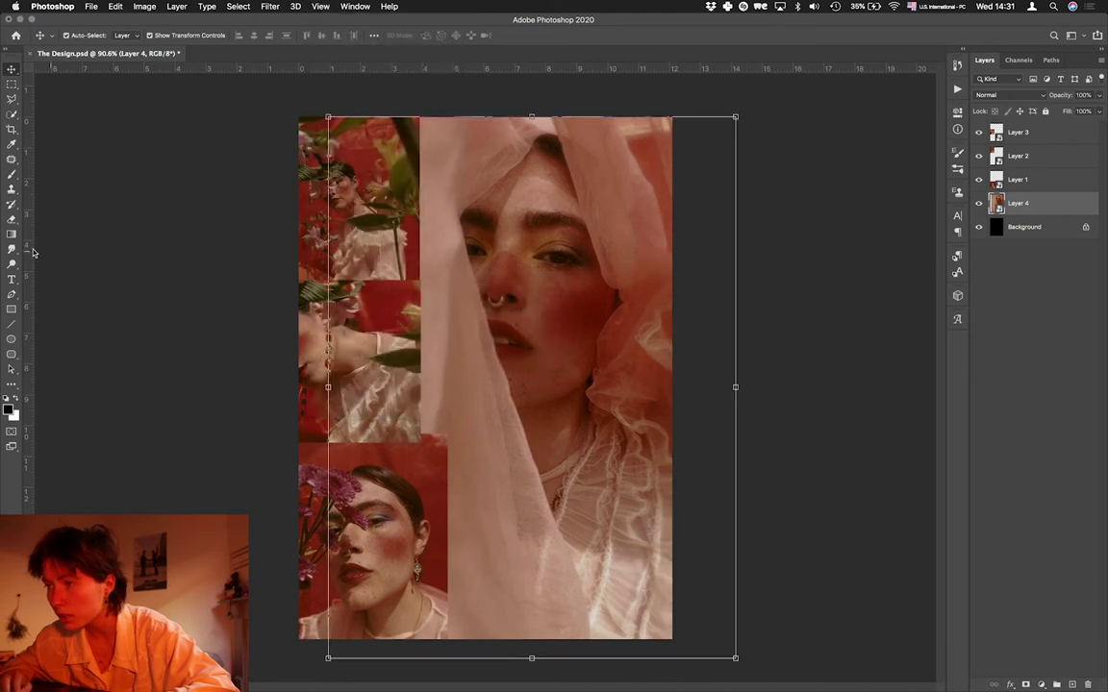
pyautogui.moveTo(373, 552); pyautogui.dragTo(548, 531)
pyautogui.moveTo(403, 527); pyautogui.dragTo(372, 532)
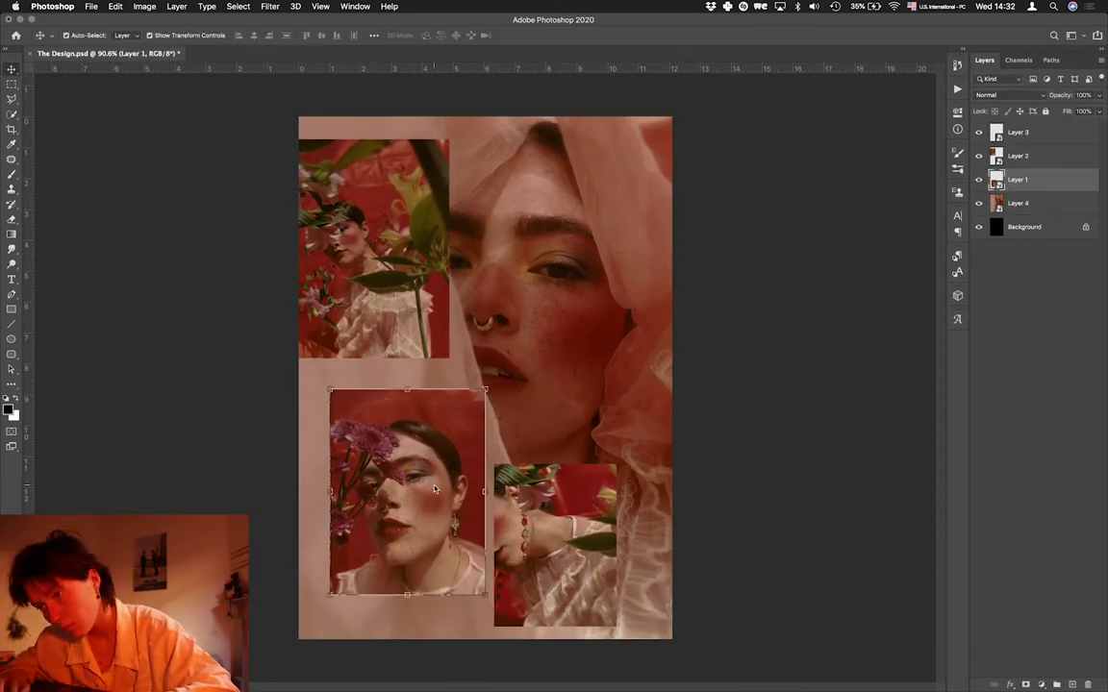
pyautogui.moveTo(434, 490); pyautogui.dragTo(454, 502)
pyautogui.moveTo(556, 558); pyautogui.dragTo(567, 549)
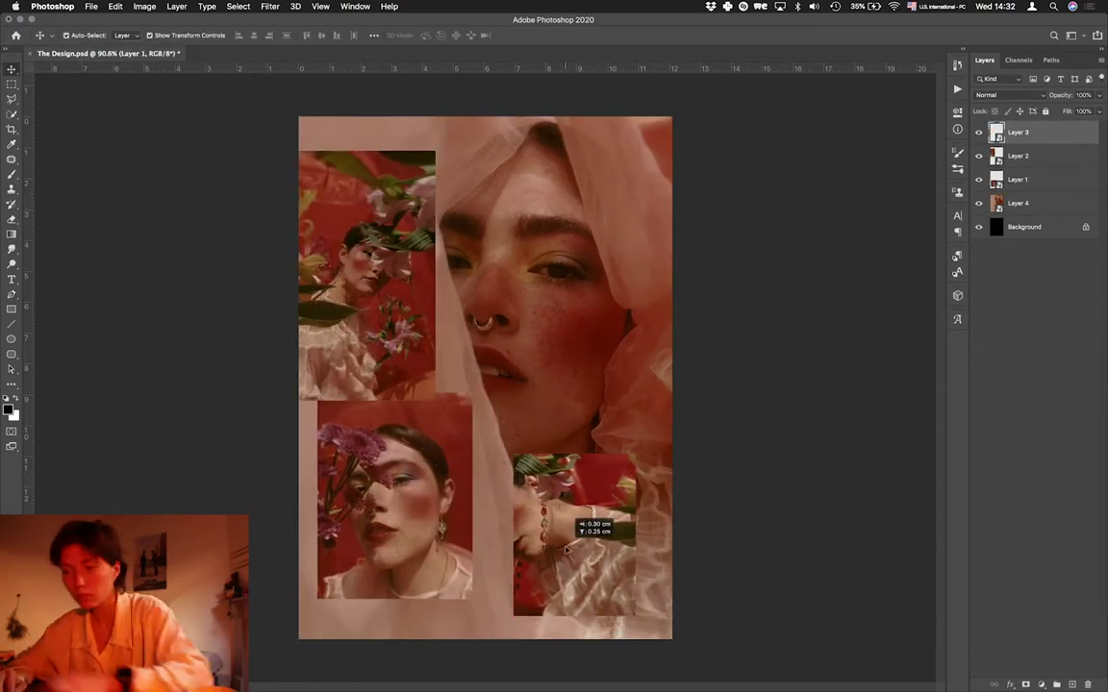
pyautogui.moveTo(544, 514); pyautogui.dragTo(622, 557)
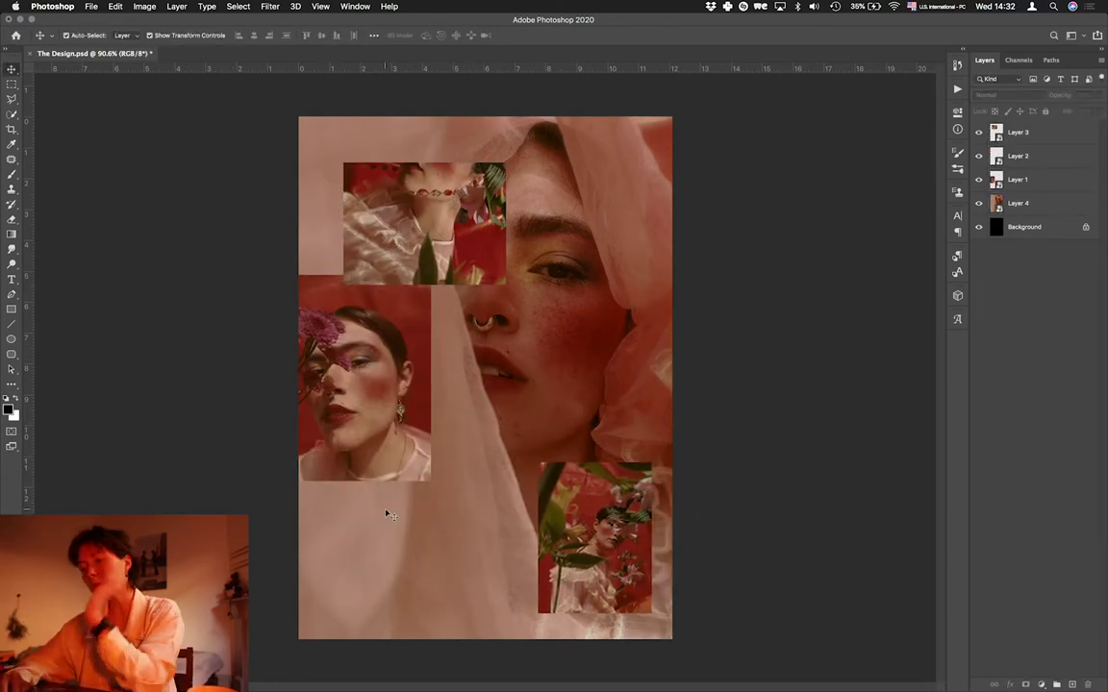
# Add a Selective Color adjustment that pulls magenta out of the Reds.
pyautogui.click(1041, 683)
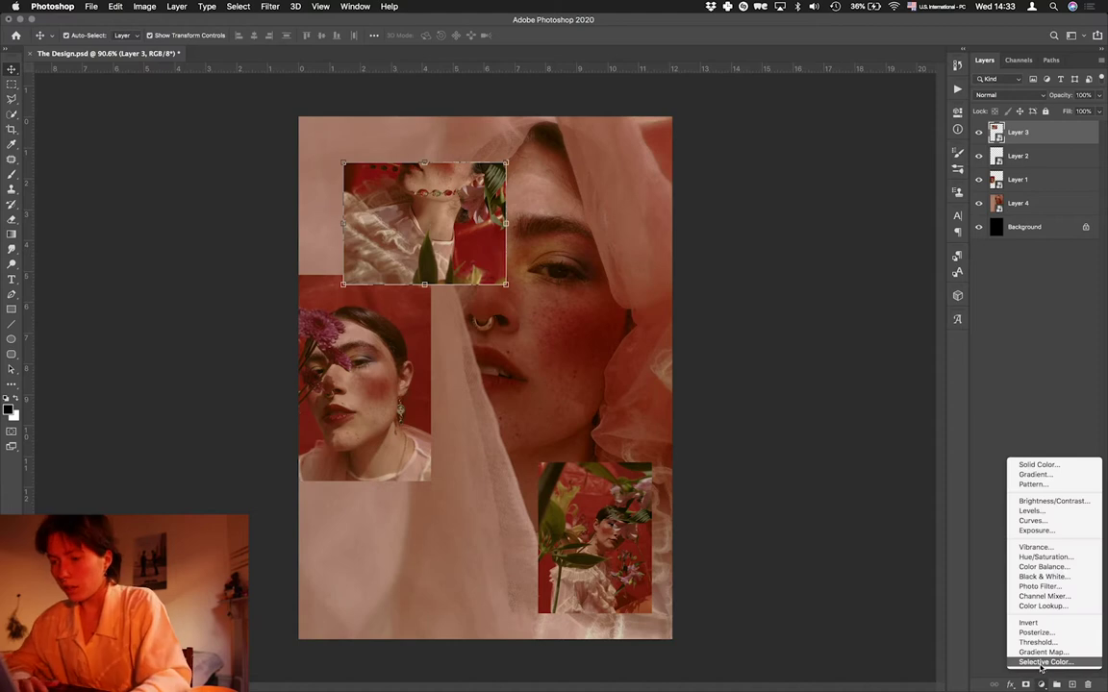
pyautogui.click(947, 664)
pyautogui.click(867, 206)
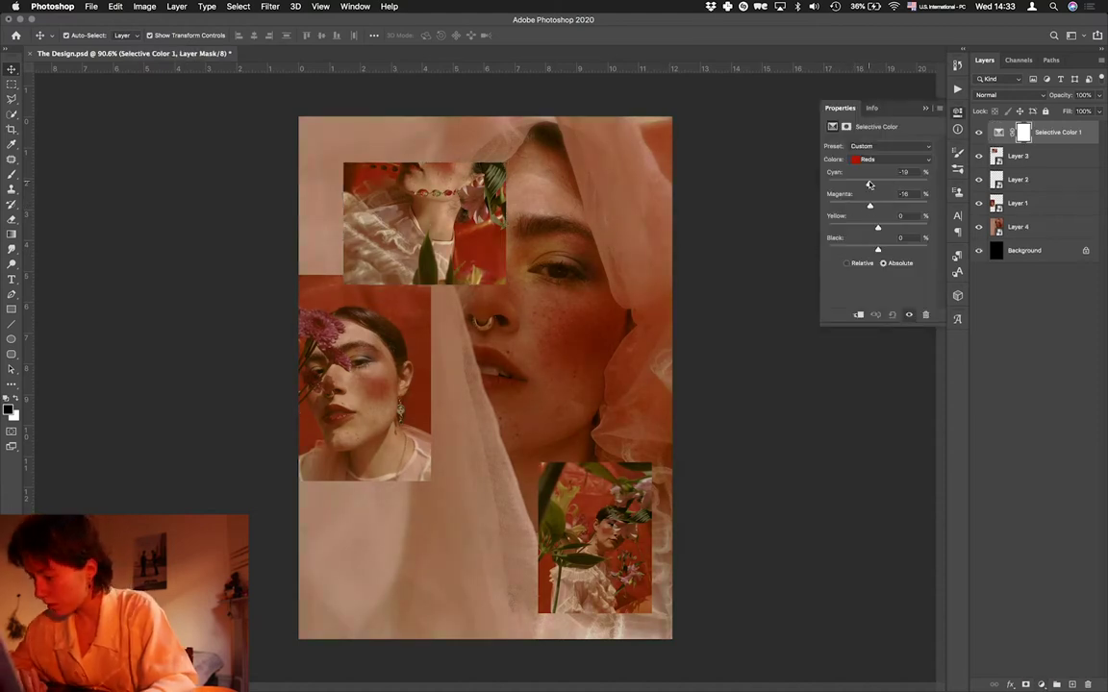
# Add a Color Lookup adjustment, trying several film LUTs before settling on Fuji ETERNA 250.
pyautogui.click(1041, 684)
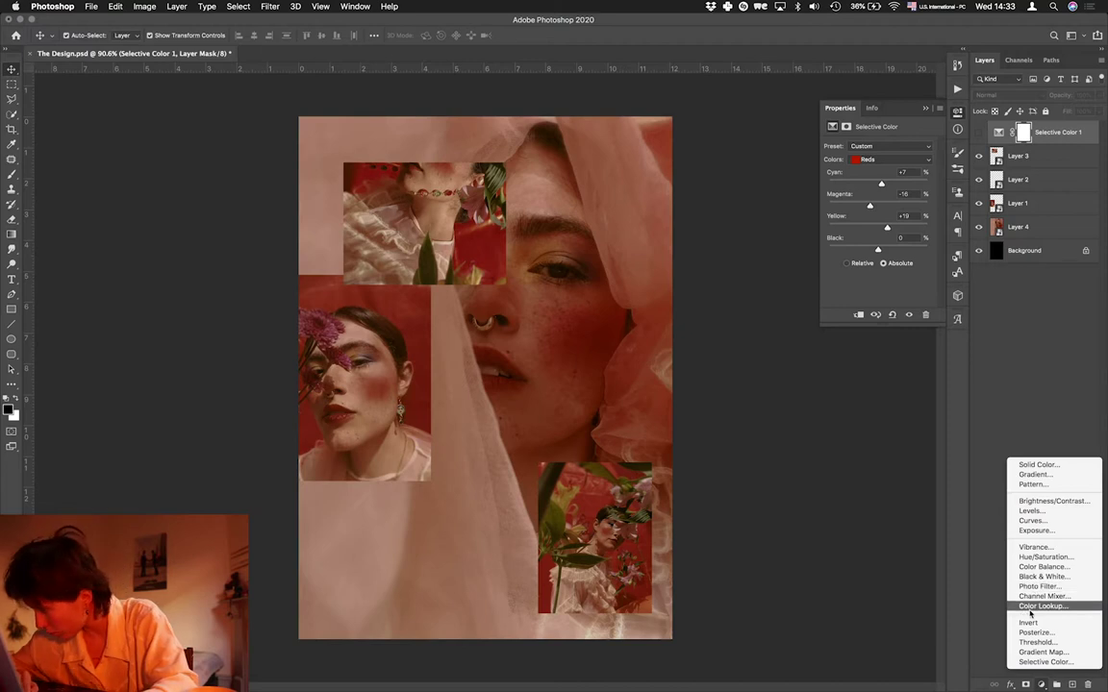
pyautogui.click(1031, 606)
pyautogui.click(894, 145)
pyautogui.click(878, 339)
pyautogui.click(884, 146)
pyautogui.click(884, 142)
pyautogui.click(889, 146)
pyautogui.click(890, 170)
pyautogui.click(886, 147)
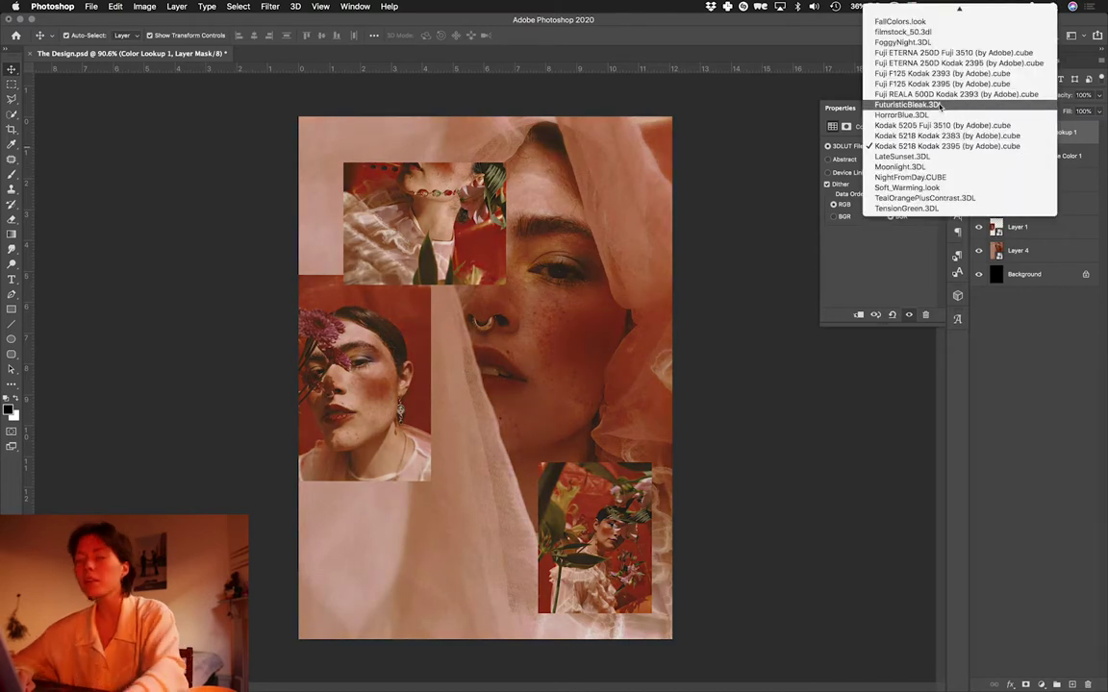
pyautogui.click(910, 95)
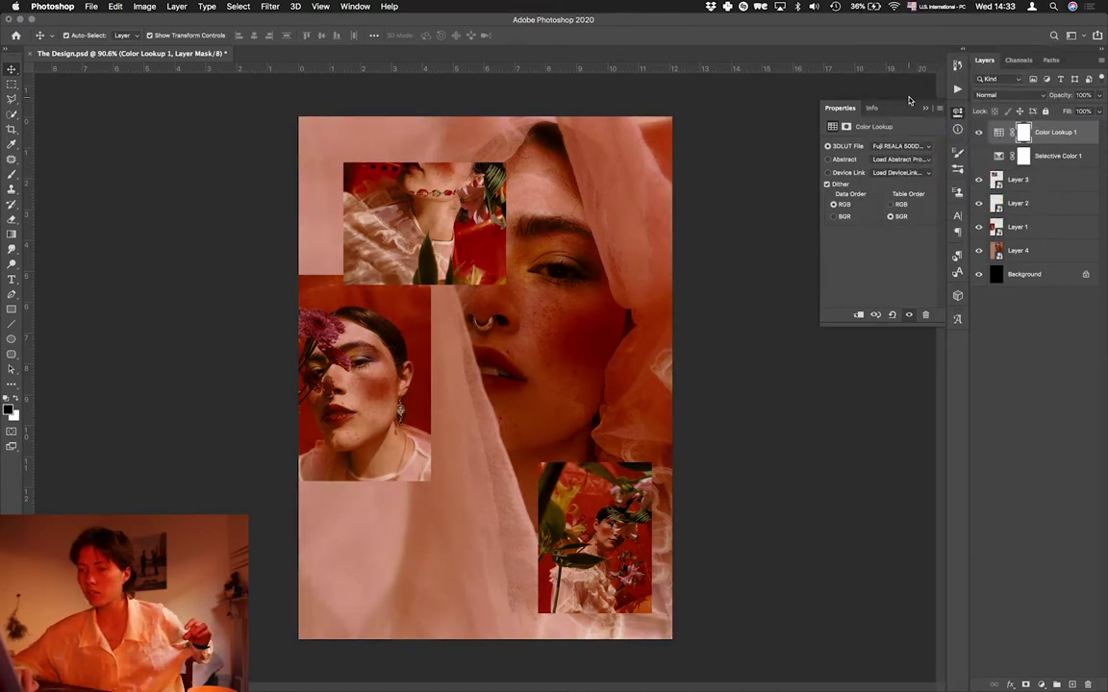
pyautogui.click(908, 147)
pyautogui.click(907, 136)
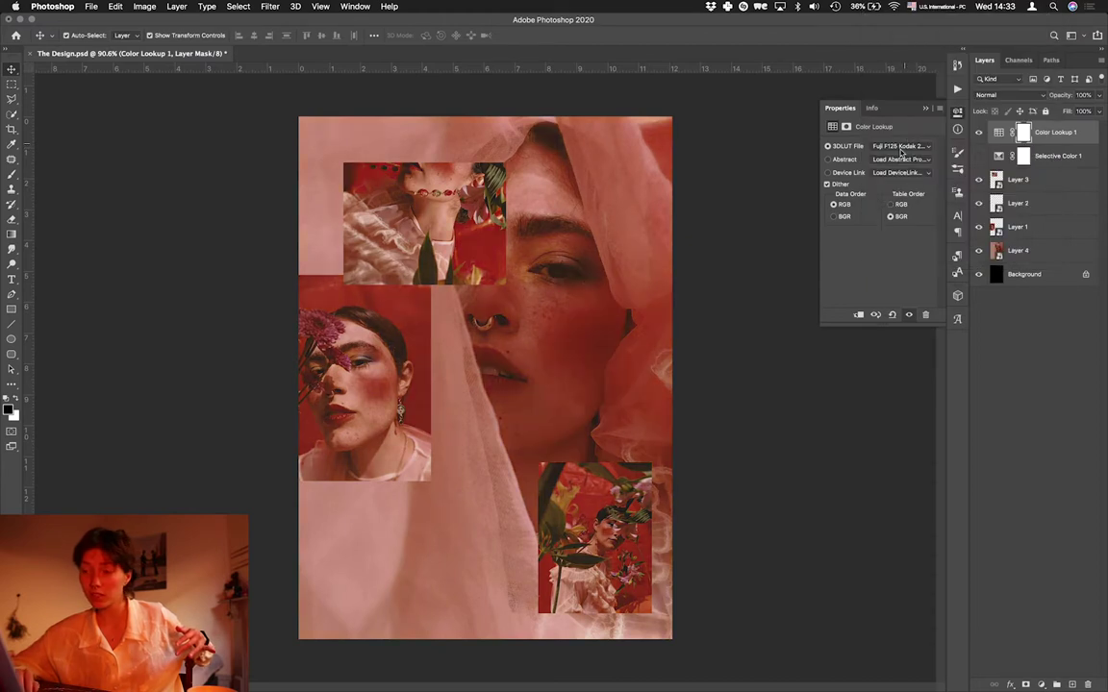
pyautogui.click(882, 146)
pyautogui.click(884, 144)
pyautogui.click(878, 146)
pyautogui.click(879, 144)
pyautogui.click(880, 147)
pyautogui.click(881, 152)
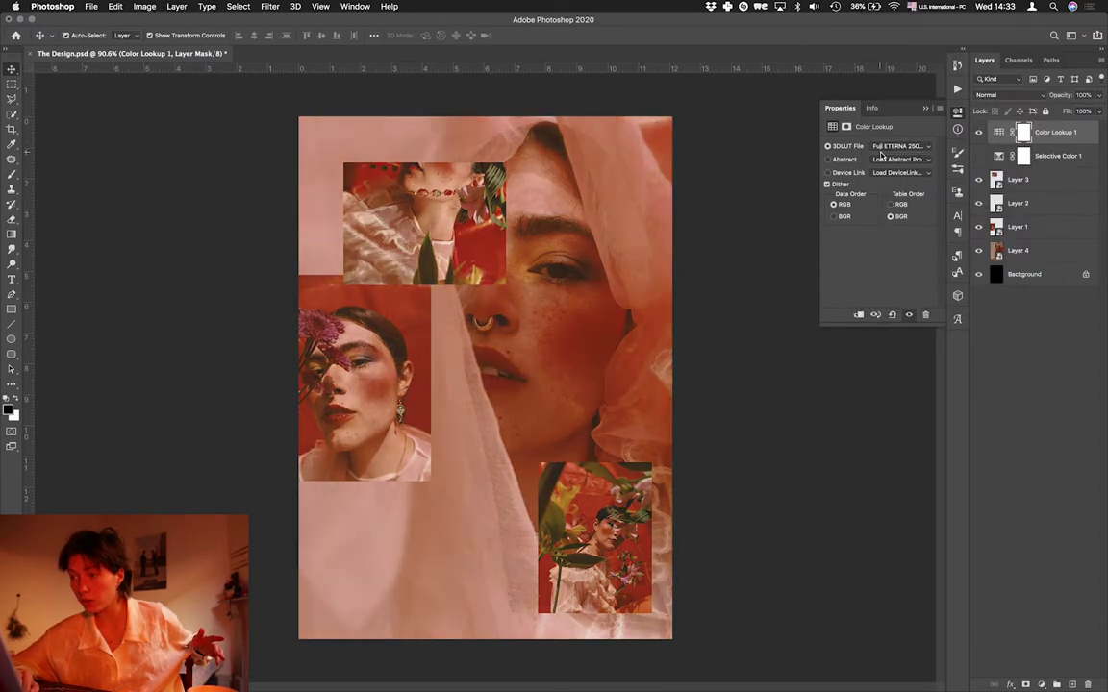
# Move Selective Color above Color Lookup and brighten the midtones with a Levels adjustment.
pyautogui.click(909, 315)
pyautogui.click(908, 314)
pyautogui.moveTo(1058, 155); pyautogui.dragTo(1057, 128)
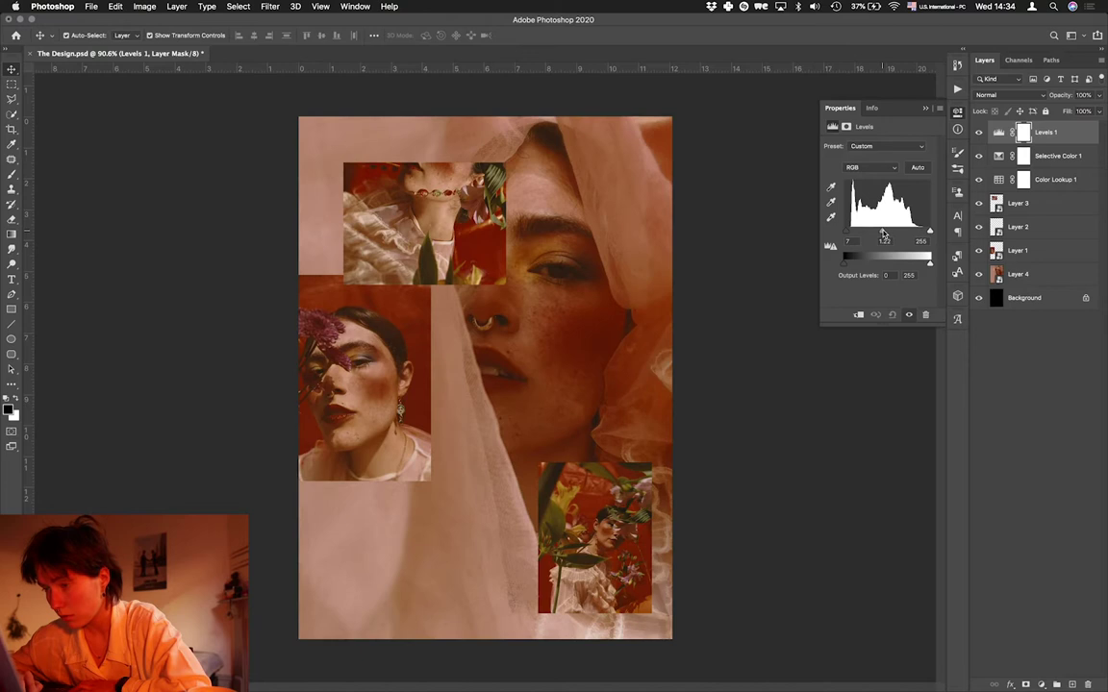
pyautogui.moveTo(888, 236); pyautogui.dragTo(882, 236)
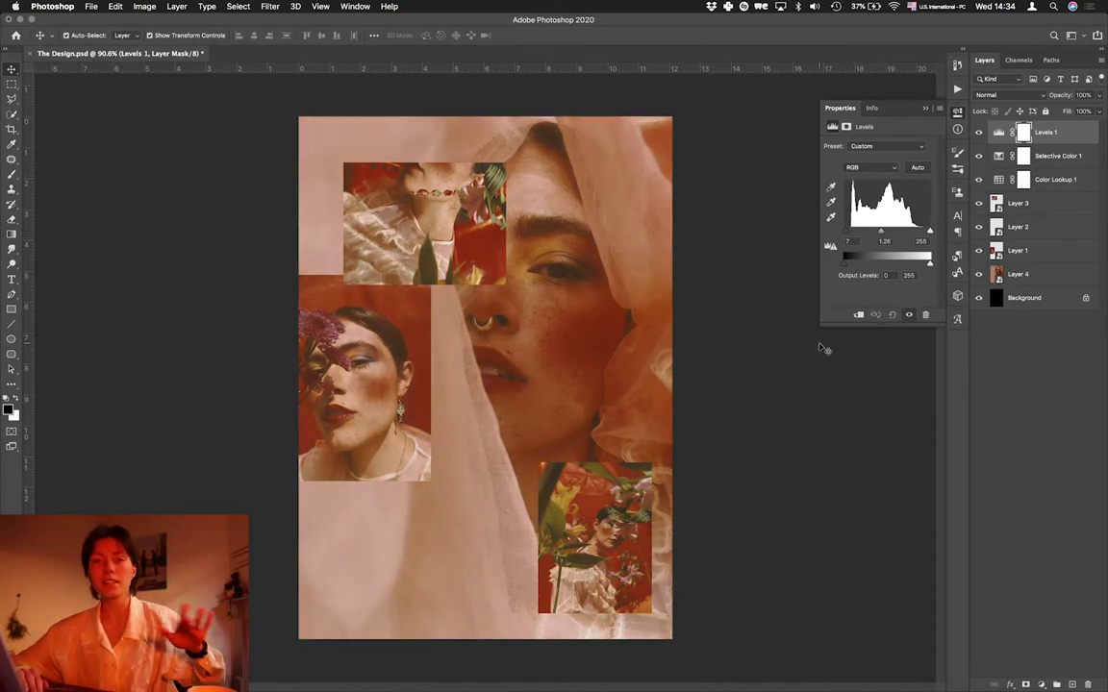
# Convert all four photo layers into smart objects.
pyautogui.click(1019, 274)
pyautogui.keyDown('shift'); pyautogui.click(1037, 201); pyautogui.keyUp('shift')
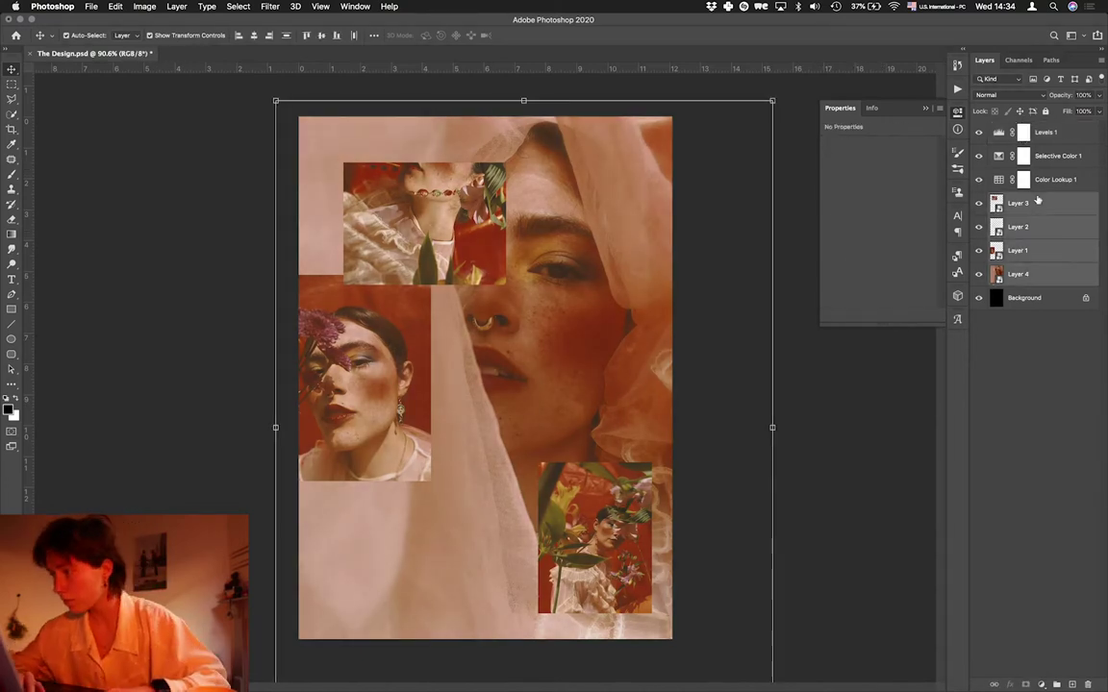
pyautogui.rightClick(1011, 215)
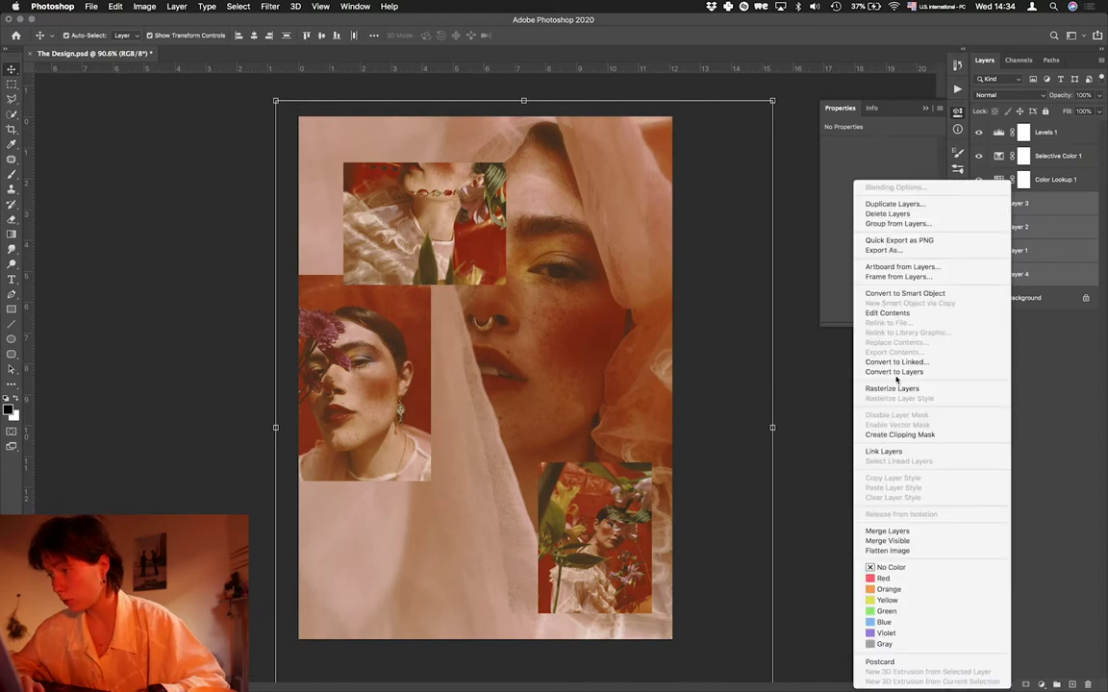
pyautogui.click(904, 294)
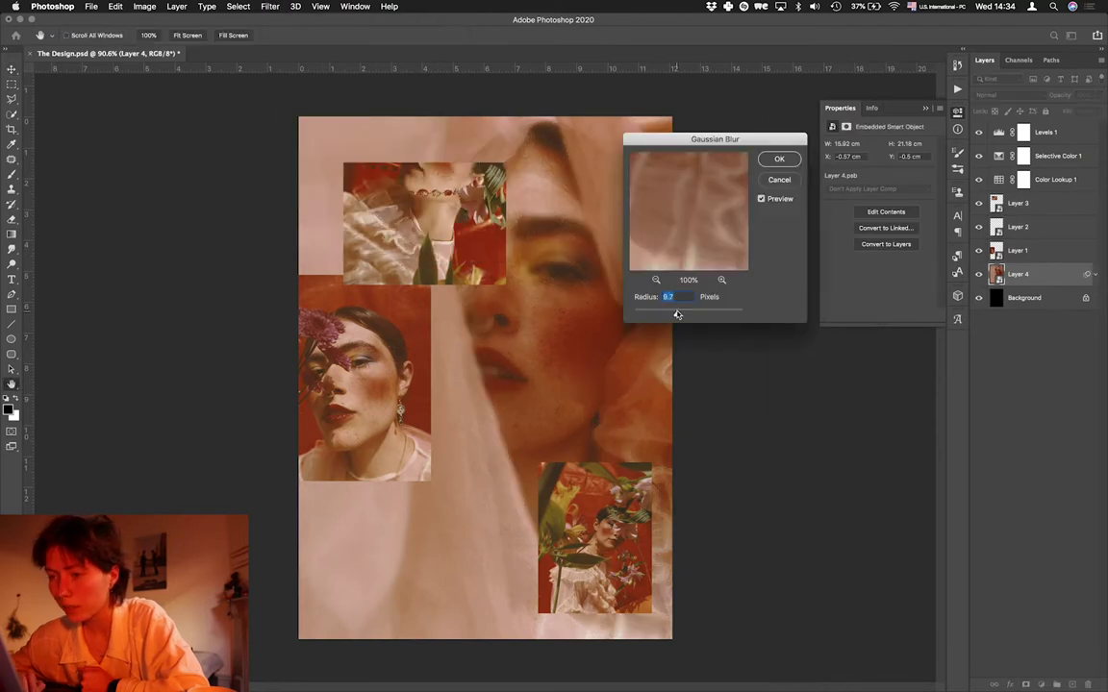
# Apply Gaussian Blur to Layer 4 and mask the blur off the woman's face.
pyautogui.press('Return')
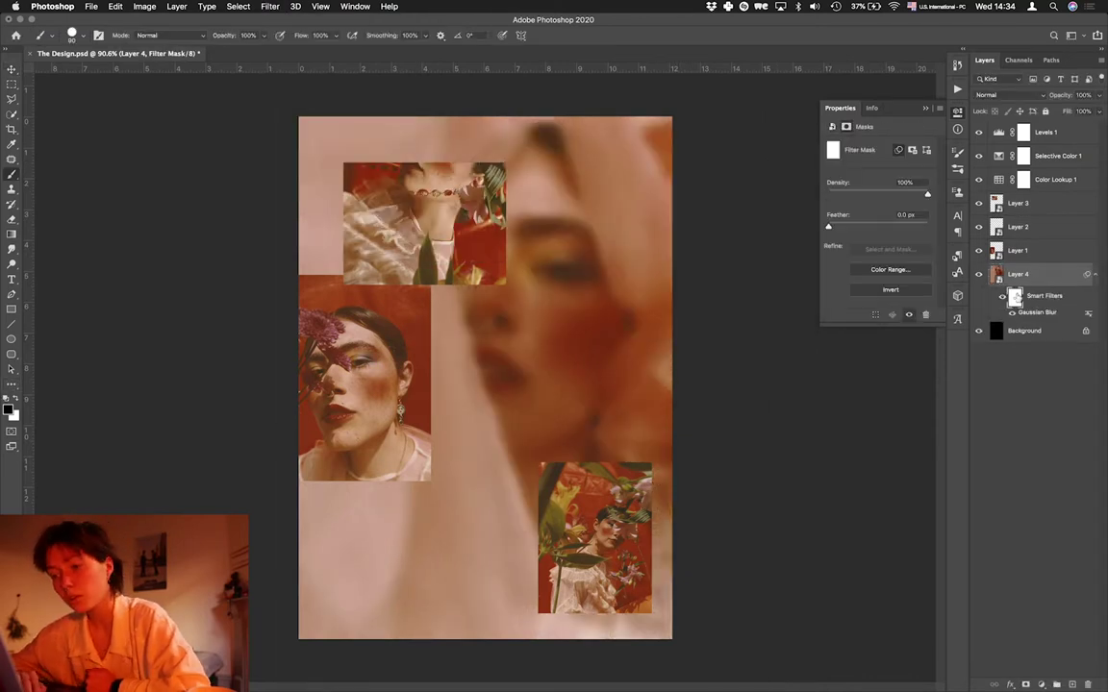
pyautogui.rightClick(510, 183)
pyautogui.moveTo(577, 140); pyautogui.dragTo(448, 386)
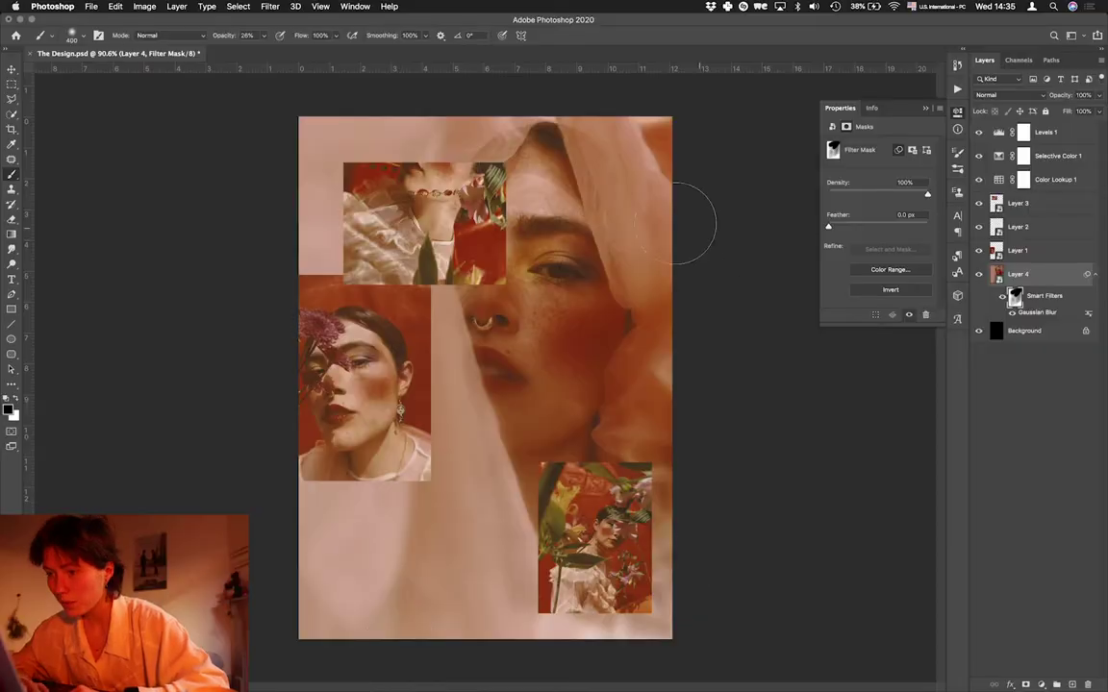
# Apply a shortened Motion Blur to the background and flower portrait layers.
pyautogui.click(1081, 274)
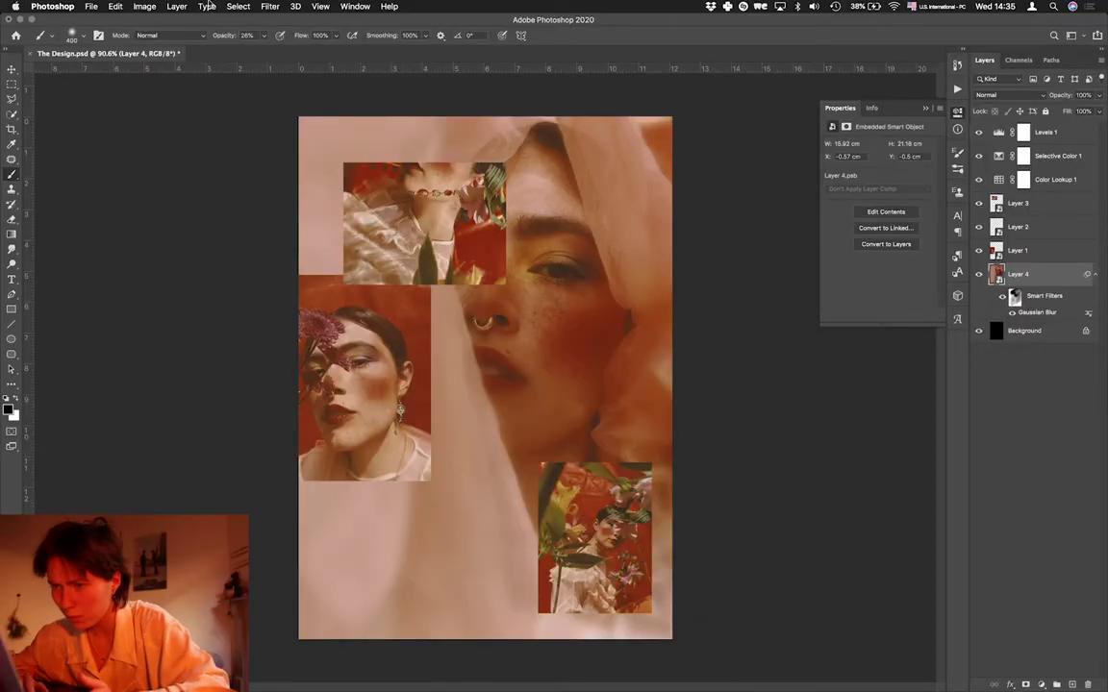
pyautogui.click(271, 6)
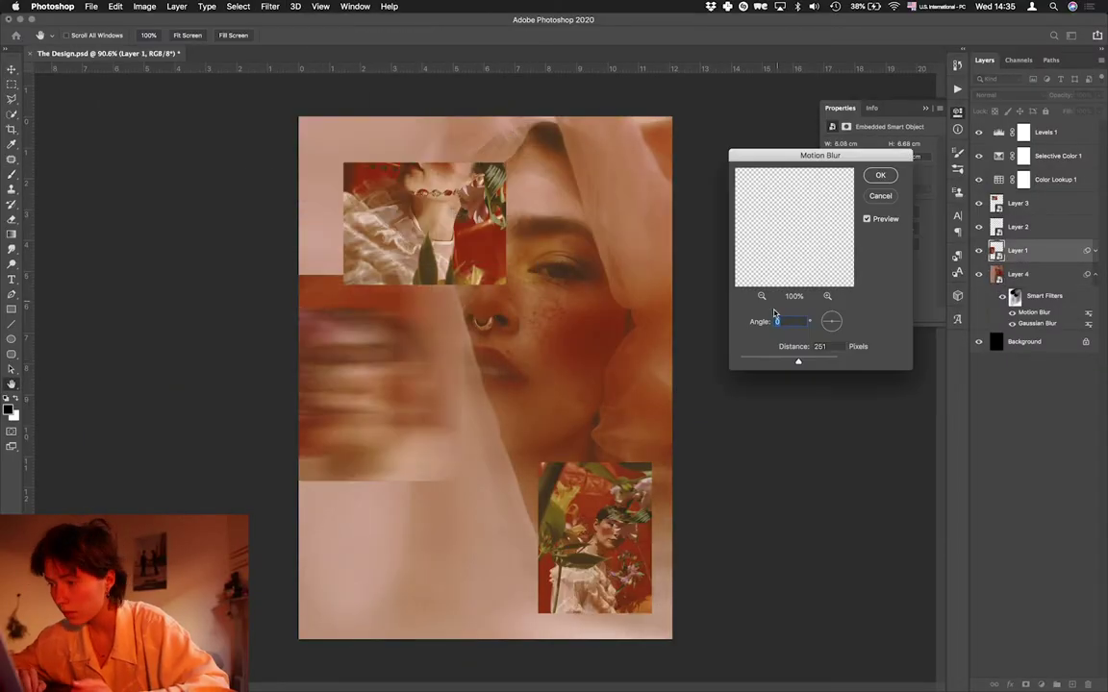
pyautogui.moveTo(798, 360); pyautogui.dragTo(760, 361)
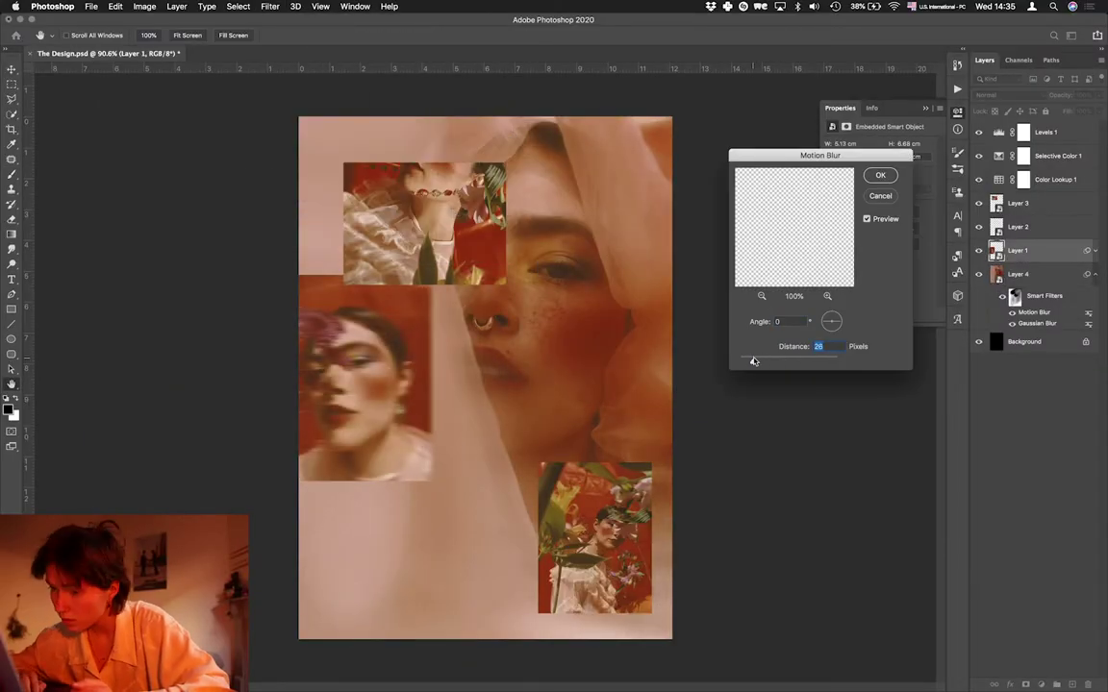
pyautogui.press('Return')
pyautogui.press('b')
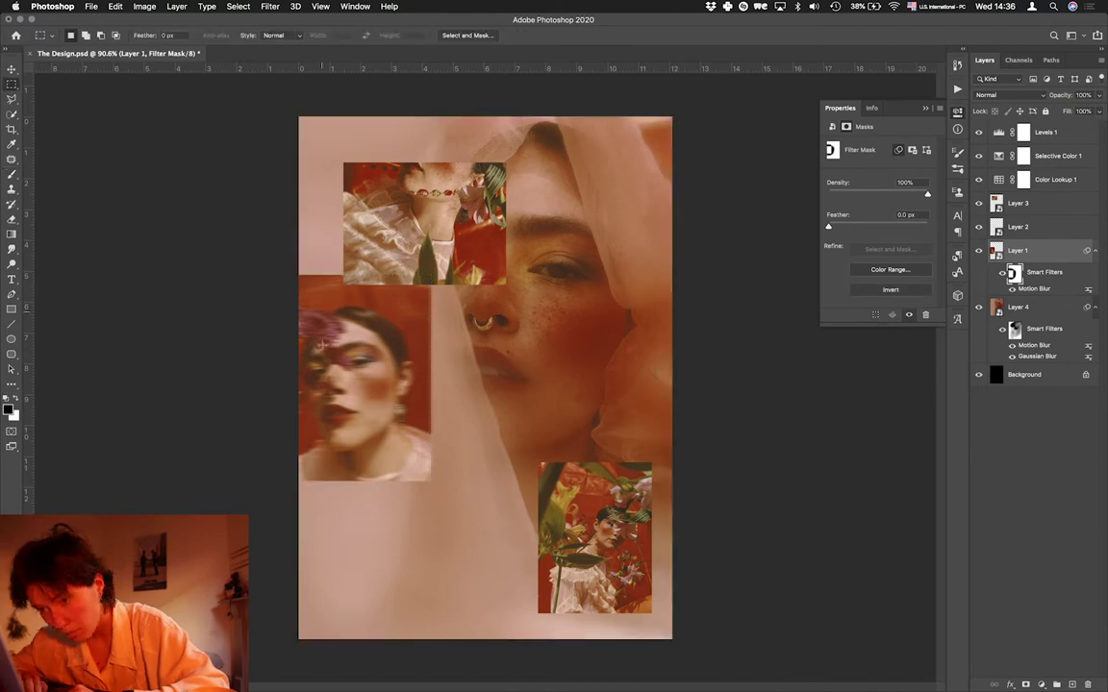
# Place the texturefabrik-photocopy_5_25.1 scratch texture on top, scaled to fill, in Color Dodge.
pyautogui.click(1022, 132)
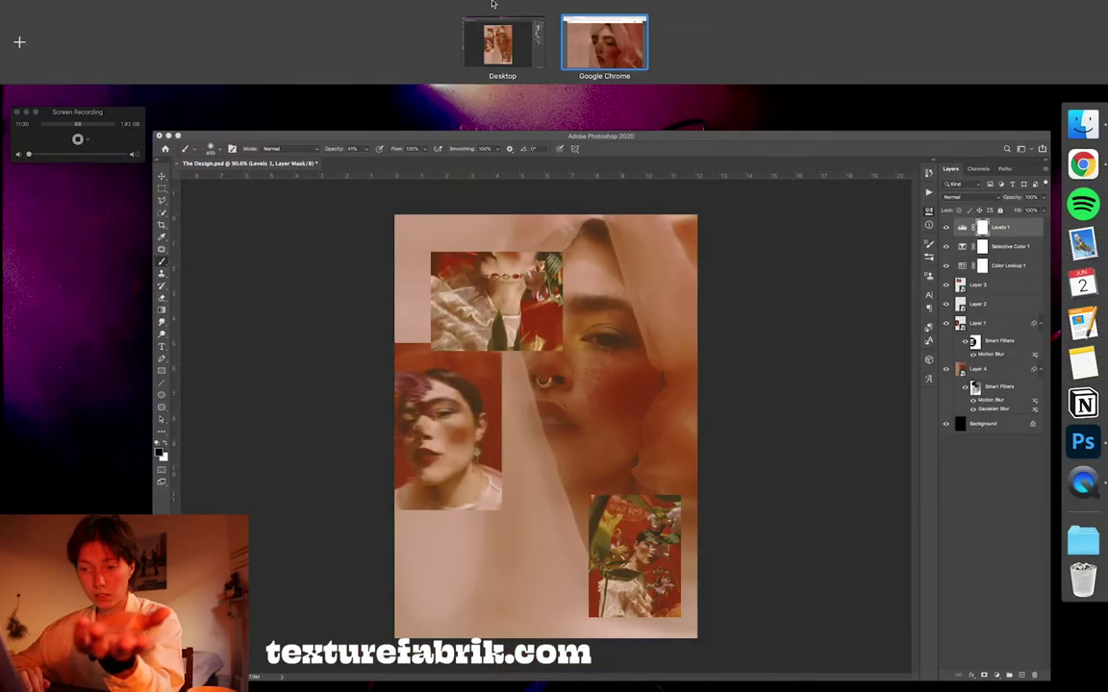
pyautogui.click(1053, 142)
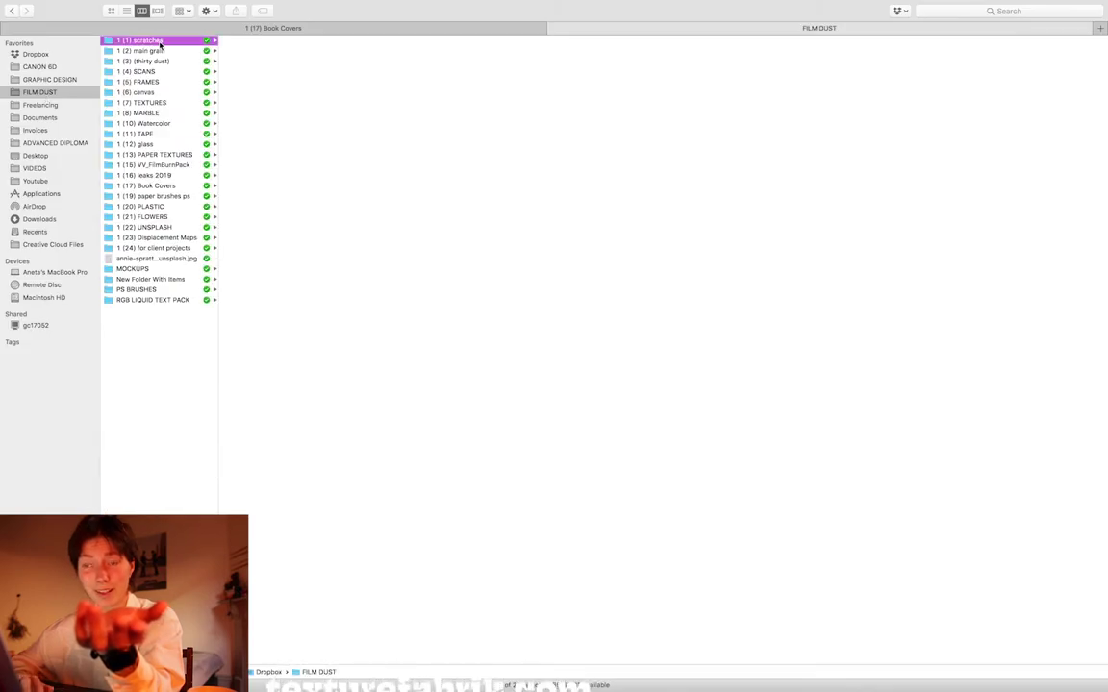
pyautogui.click(110, 11)
pyautogui.scroll(-5, 771, 378)
pyautogui.click(1053, 450)
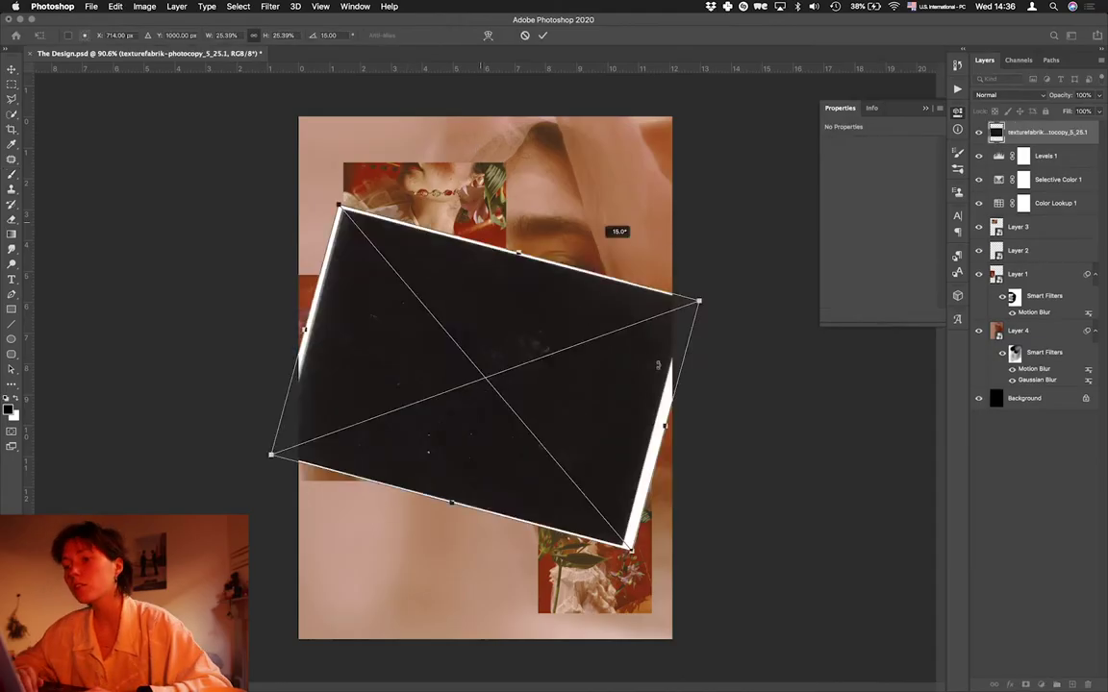
pyautogui.moveTo(591, 247); pyautogui.dragTo(657, 378)
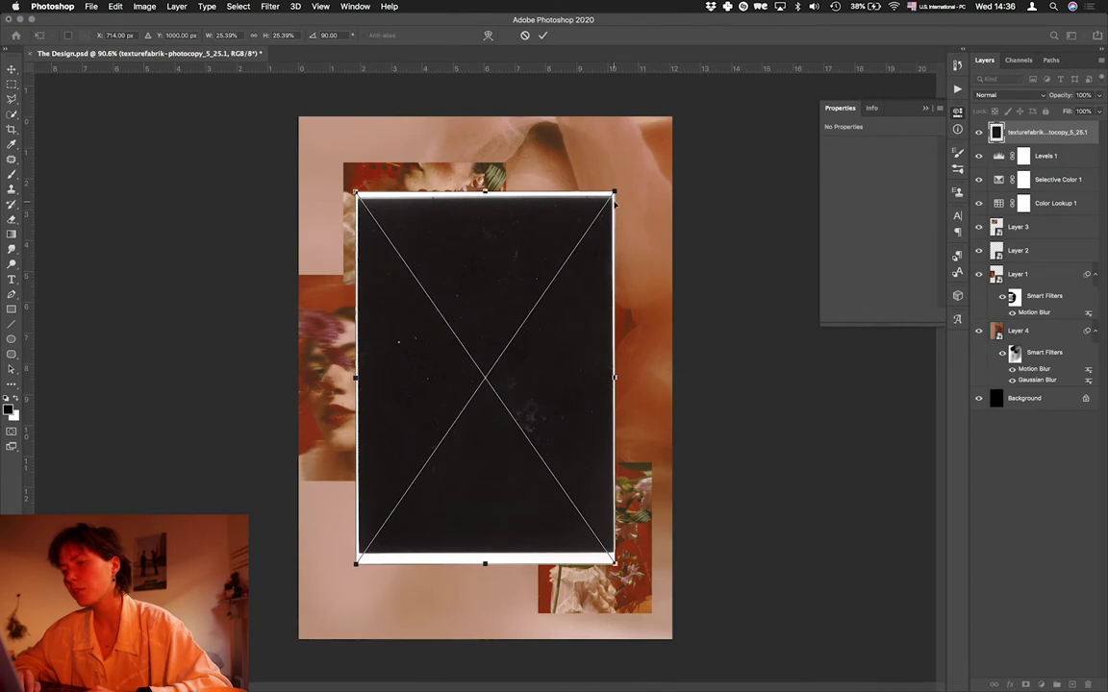
pyautogui.moveTo(646, 154); pyautogui.dragTo(700, 74)
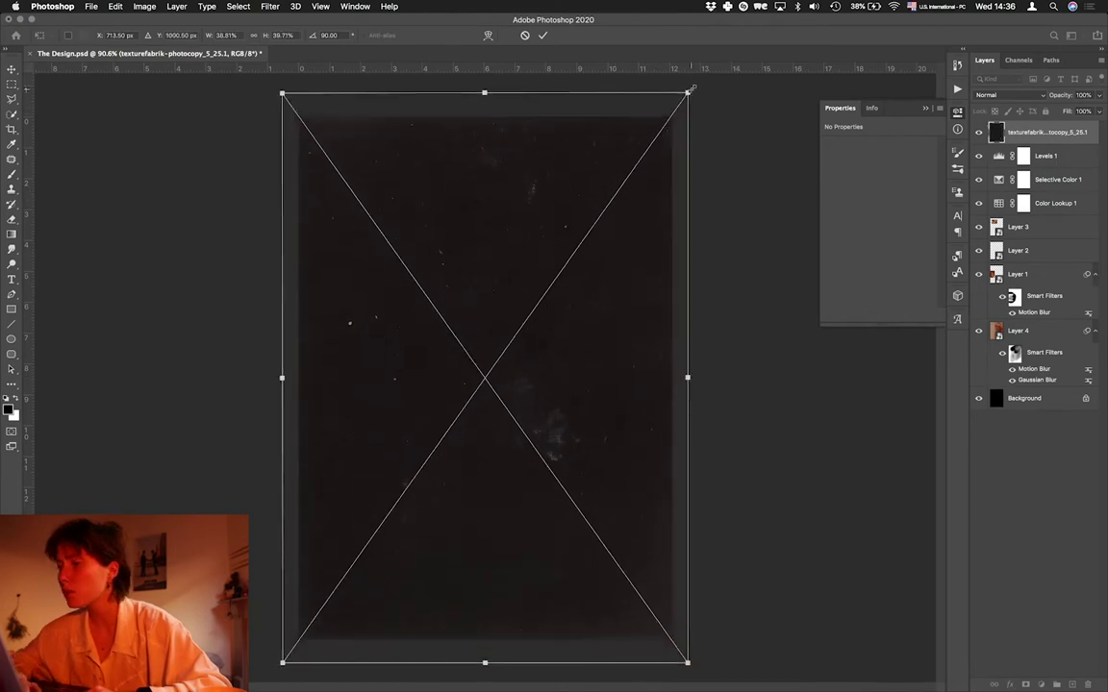
pyautogui.press('Return')
pyautogui.click(1019, 95)
pyautogui.click(995, 186)
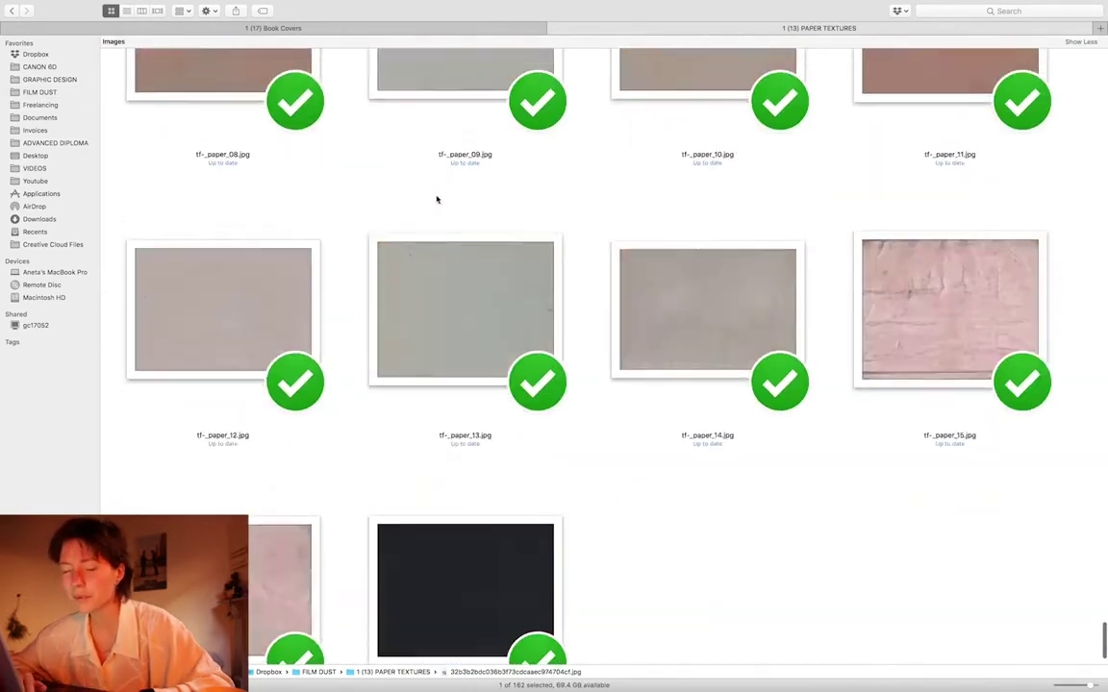
# Place a paper texture from Finder, rotated to portrait and scaled to fill, and set its blend mode.
pyautogui.scroll(1, 423, 289)
pyautogui.click(510, 346)
pyautogui.scroll(8, 500, 288)
pyautogui.press('super+Tab')
pyautogui.moveTo(484, 559); pyautogui.dragTo(485, 375)
pyautogui.moveTo(520, 153); pyautogui.dragTo(712, 367)
pyautogui.moveTo(617, 201); pyautogui.dragTo(673, 115)
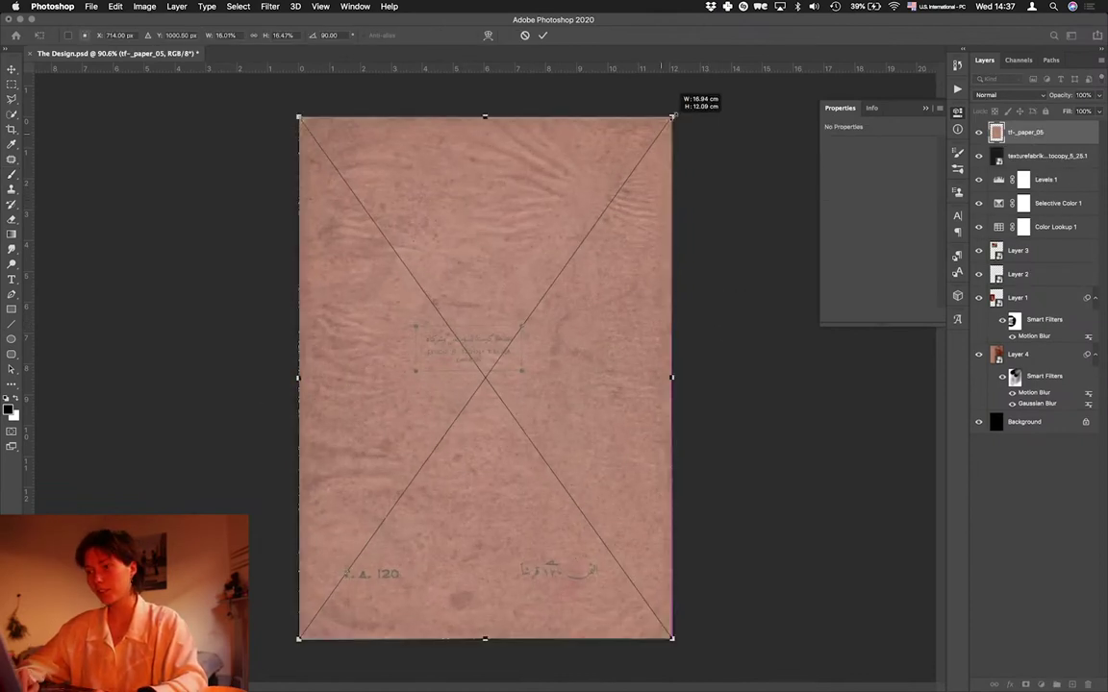
pyautogui.click(1001, 95)
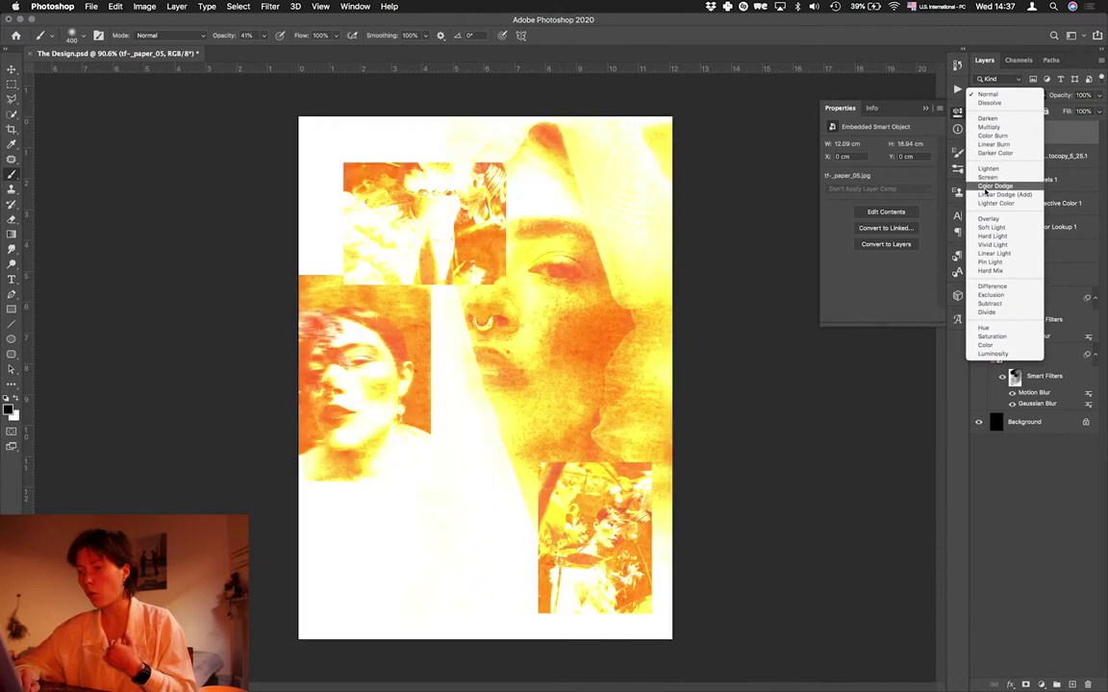
pyautogui.click(985, 244)
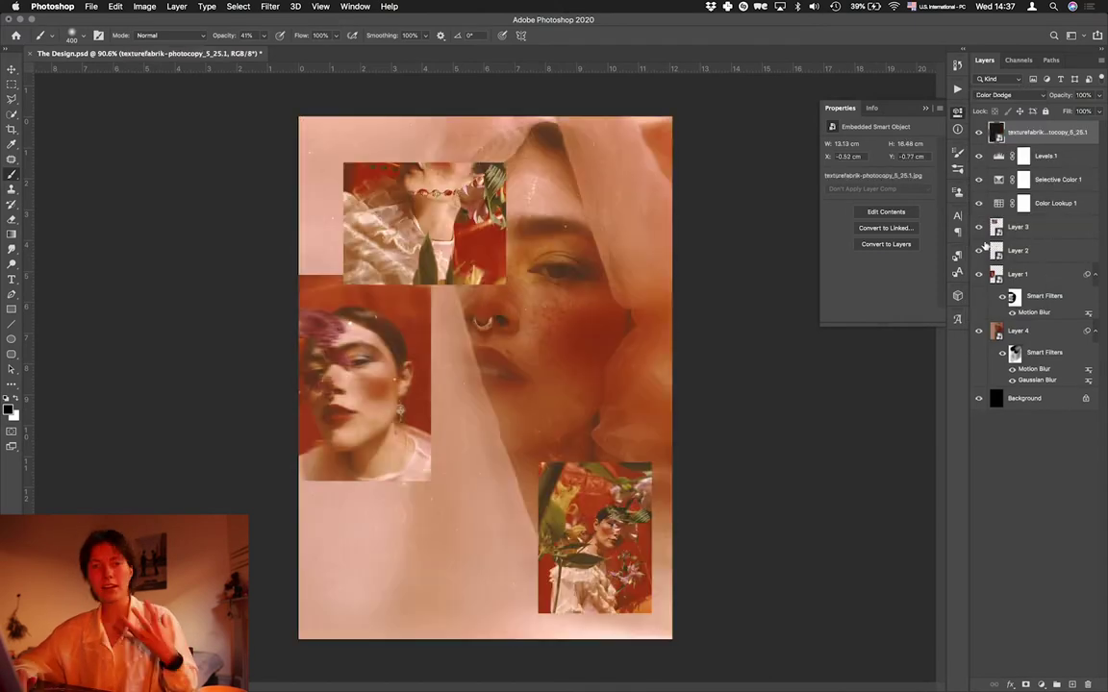
# Find the cream texture_fabrik_paper_vol-4_10.jpg in the Finder folder and drag it out.
pyautogui.hotkey('ctrl', 'Right')
pyautogui.scroll(-10, 721, 136)
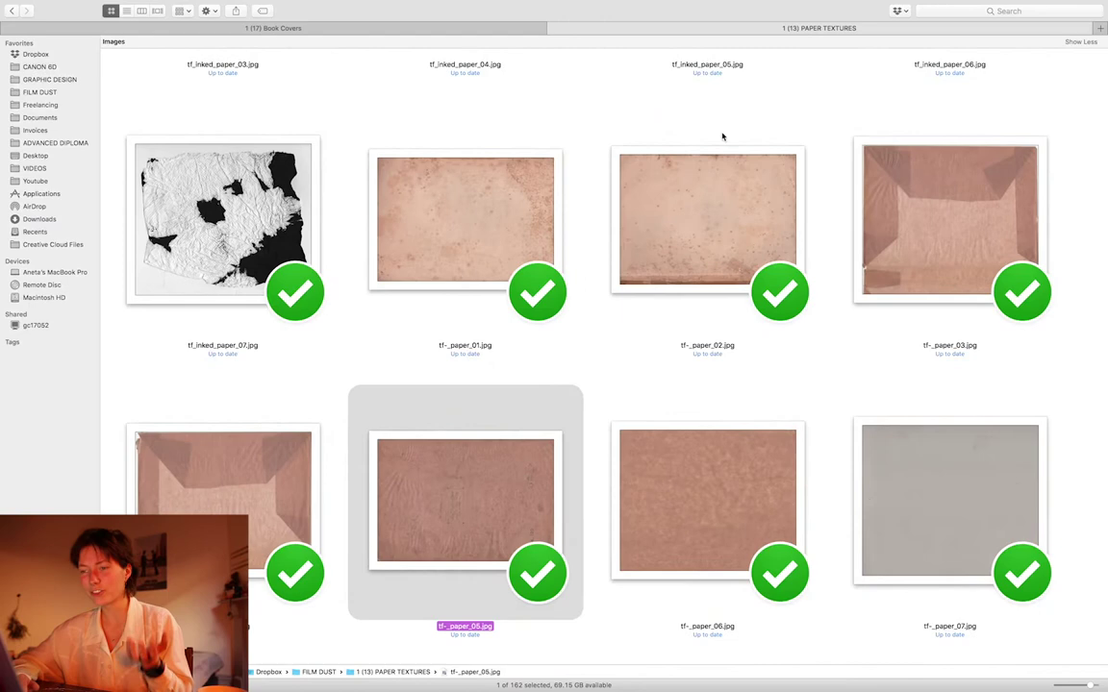
pyautogui.scroll(6, 608, 374)
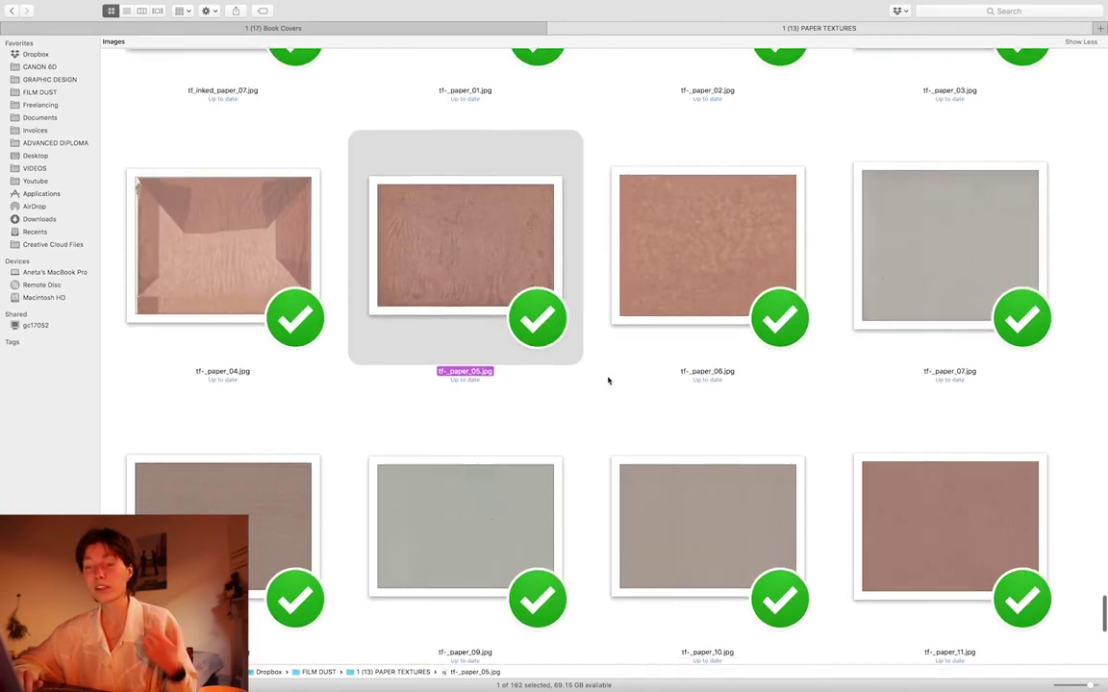
pyautogui.scroll(10, 602, 409)
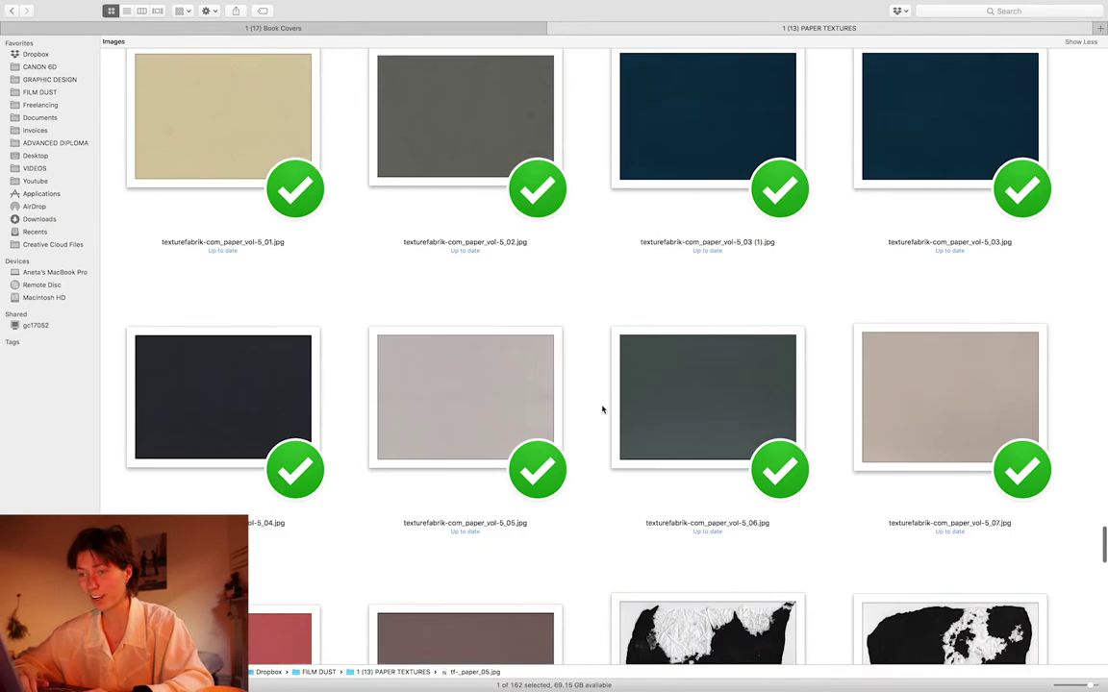
pyautogui.scroll(5, 550, 241)
pyautogui.moveTo(667, 210); pyautogui.dragTo(436, 259)
# Drop the cream paper texture onto the poster, stretch it over the whole canvas, and set Linear Burn.
pyautogui.press('super+Tab')
pyautogui.moveTo(461, 161); pyautogui.dragTo(464, 164)
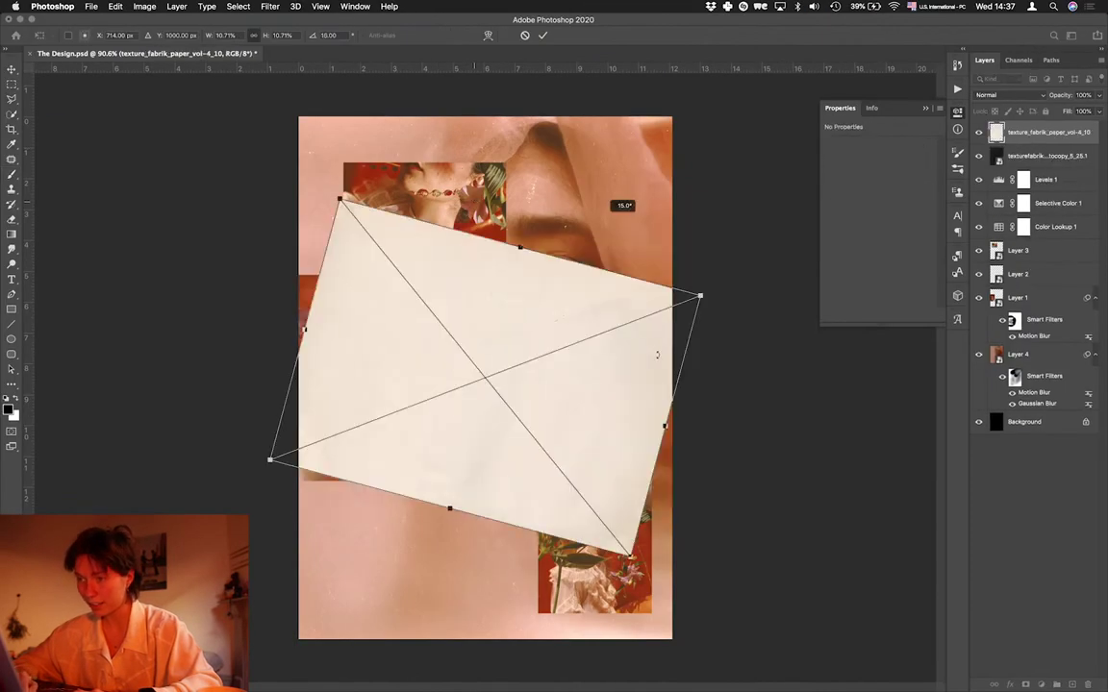
pyautogui.moveTo(646, 156); pyautogui.dragTo(690, 90)
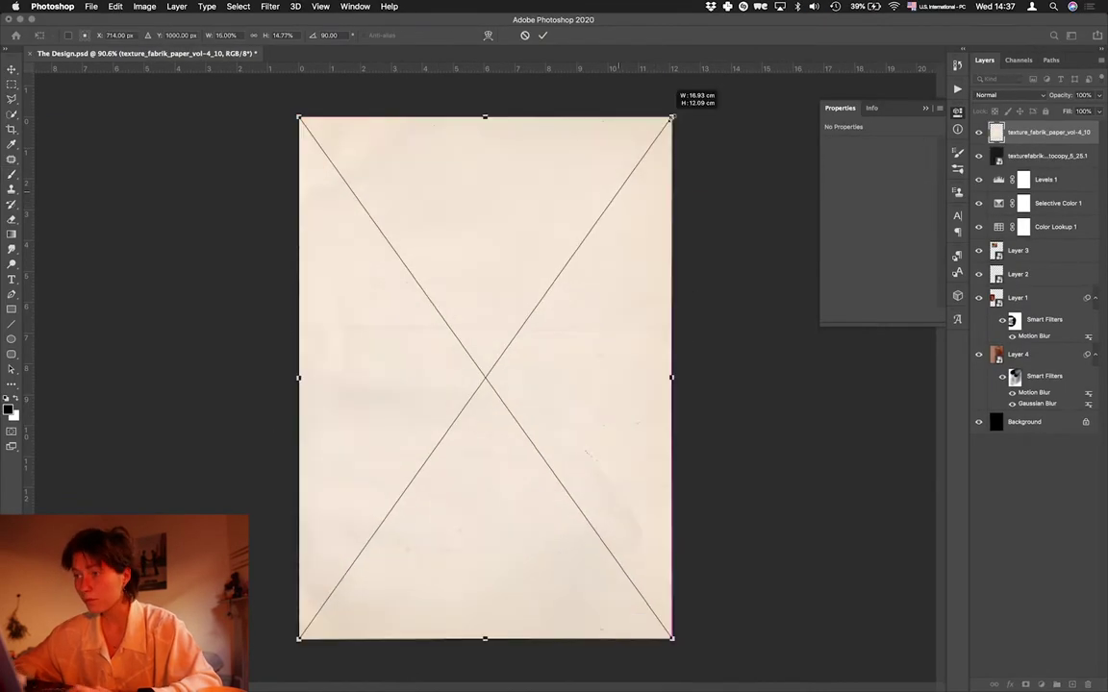
pyautogui.press('Return')
pyautogui.click(1010, 95)
pyautogui.click(996, 135)
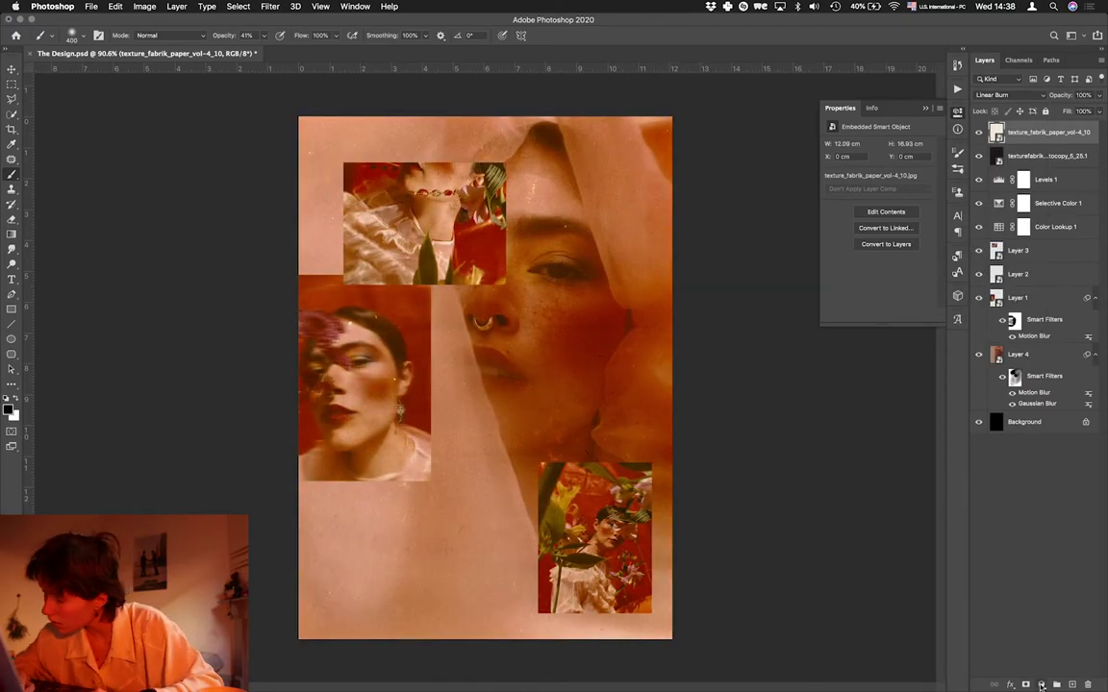
pyautogui.hotkey('ctrl', 'Up')
pyautogui.click(626, 37)
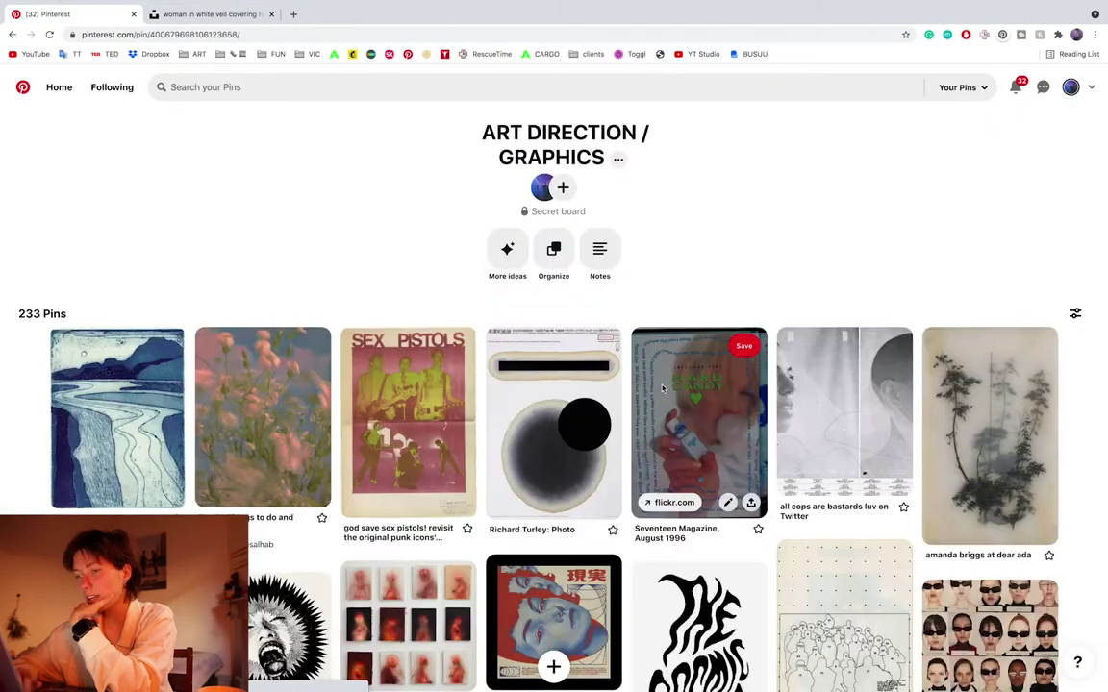
# Open the Seventeen Magazine pin on Pinterest and scroll through it.
pyautogui.click(662, 387)
pyautogui.scroll(-5, 699, 400)
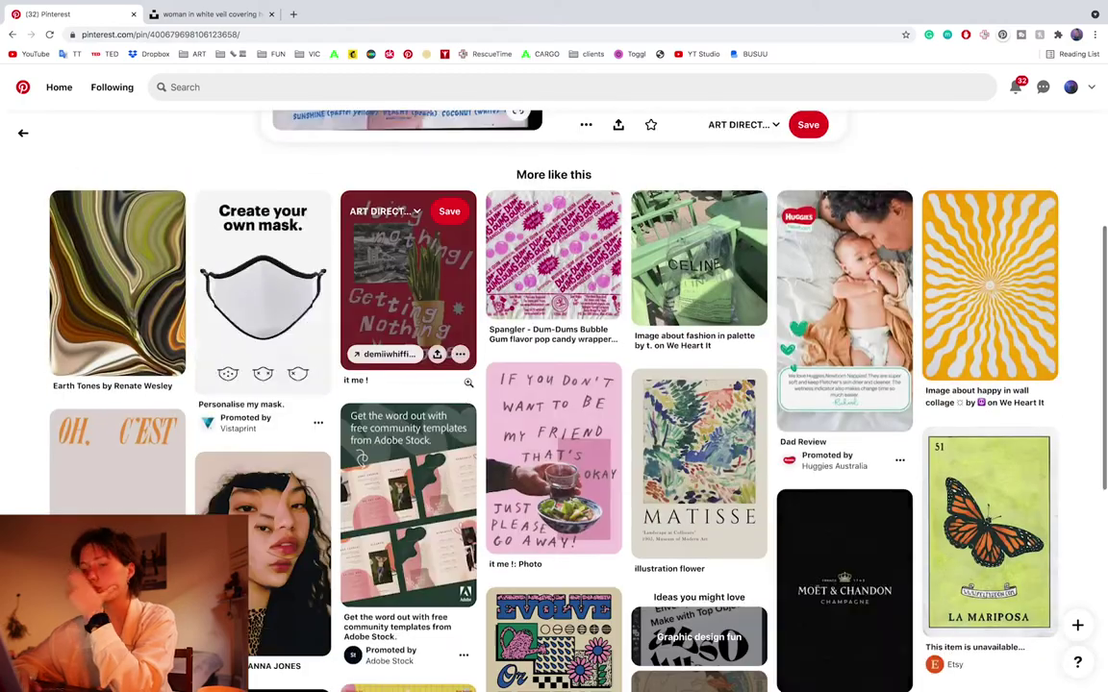
pyautogui.scroll(-15, 468, 383)
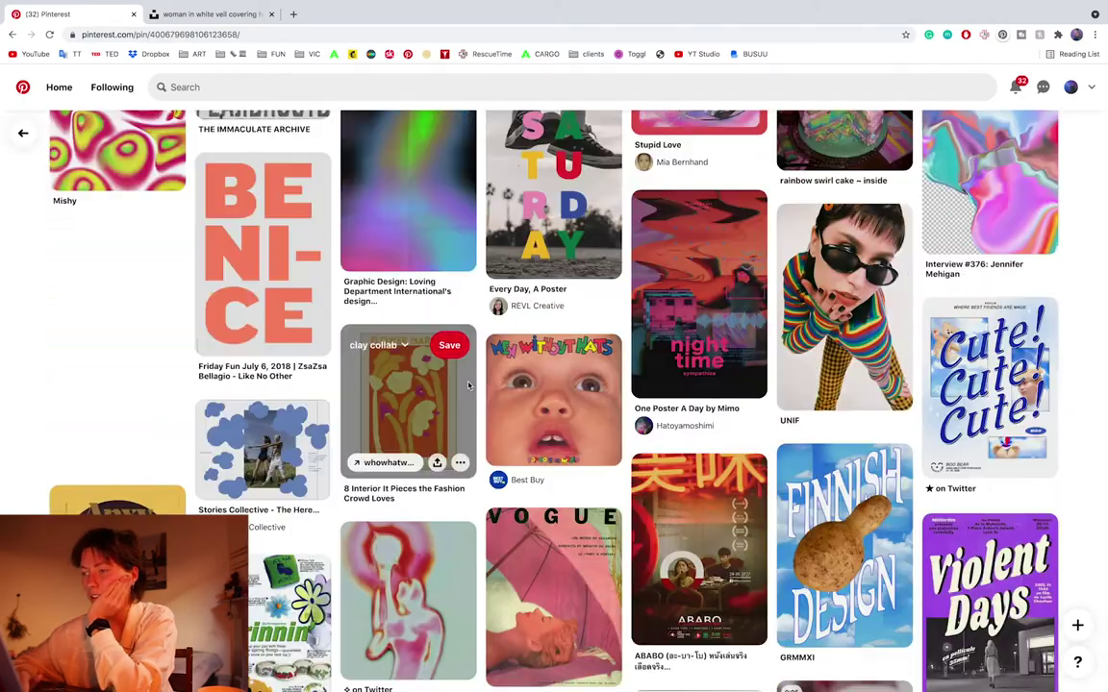
pyautogui.scroll(-20, 469, 385)
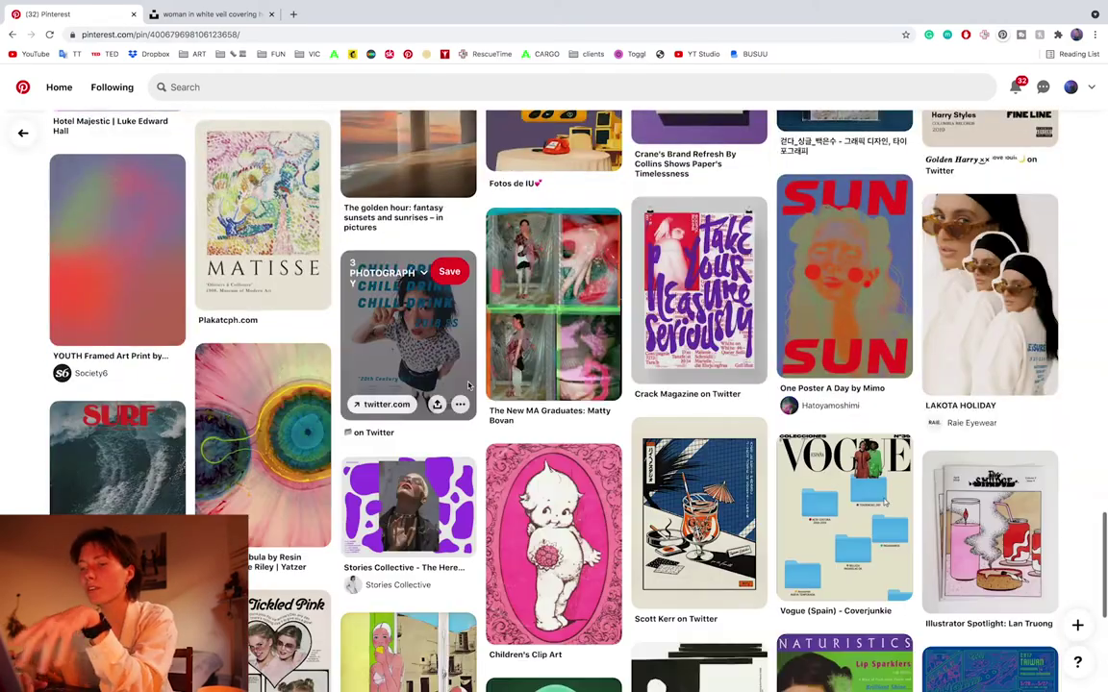
pyautogui.scroll(-15, 468, 386)
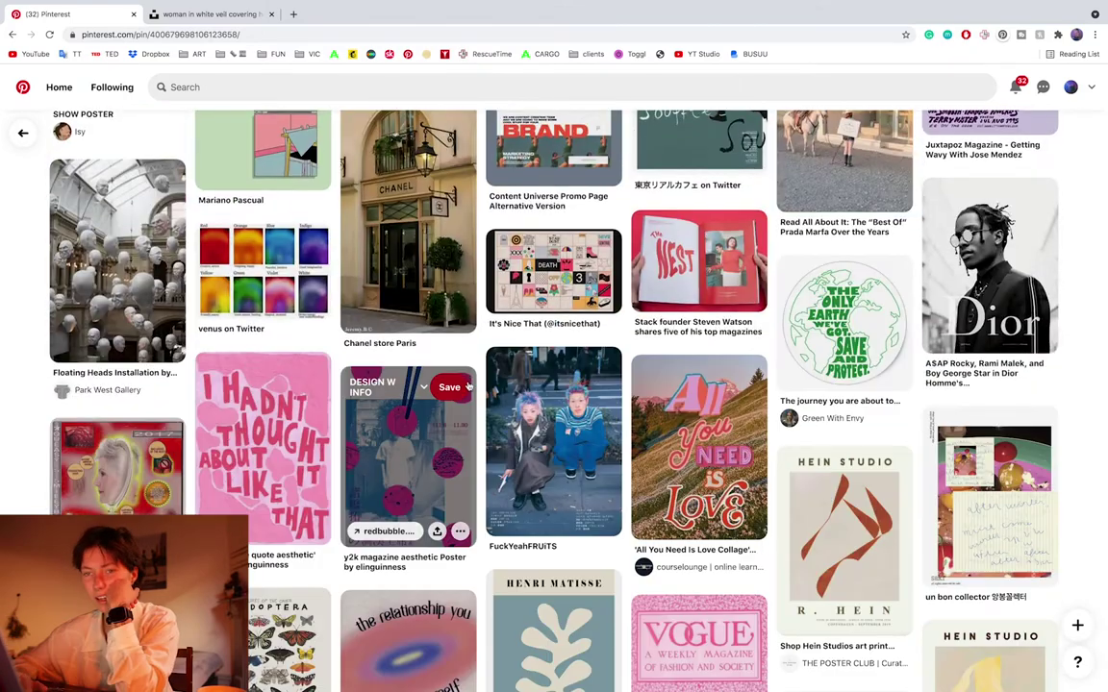
pyautogui.scroll(-3, 468, 386)
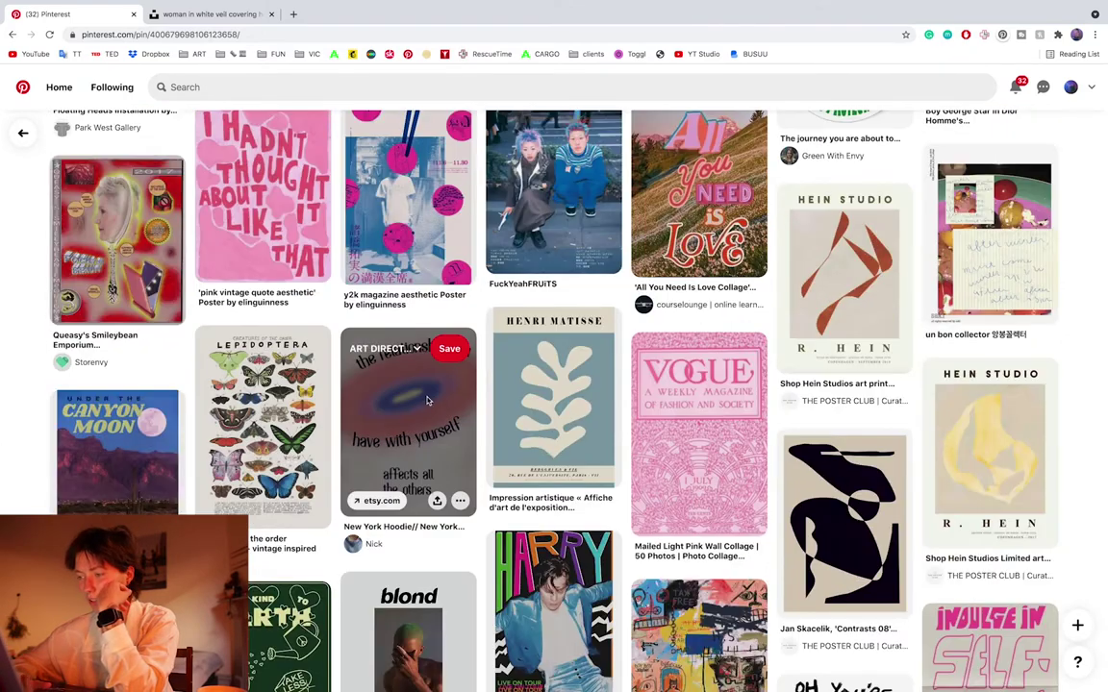
# View the 'relationship you have with yourself' pin, then go back and keep browsing.
pyautogui.click(413, 423)
pyautogui.scroll(-3, 666, 254)
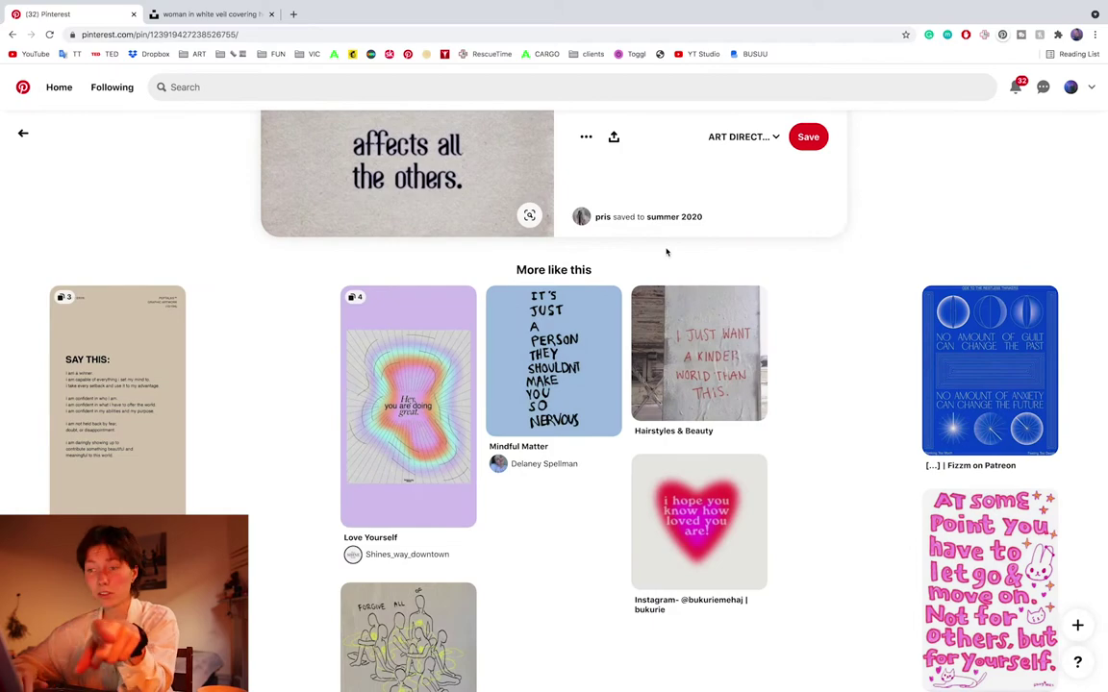
pyautogui.click(23, 134)
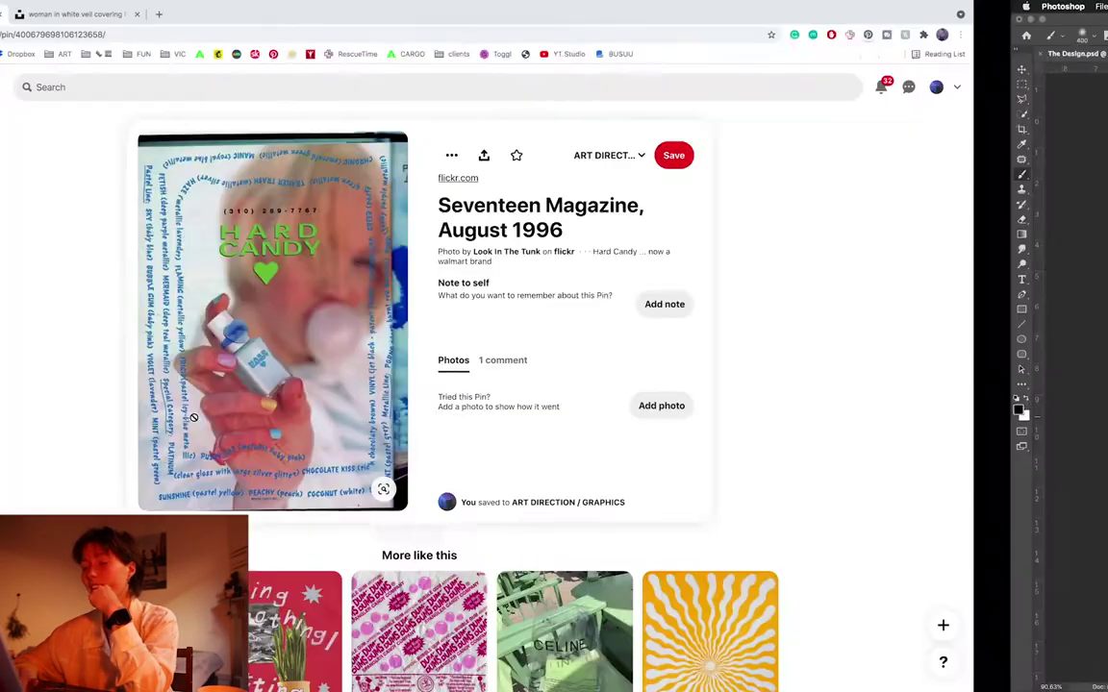
pyautogui.scroll(-5, 149, 317)
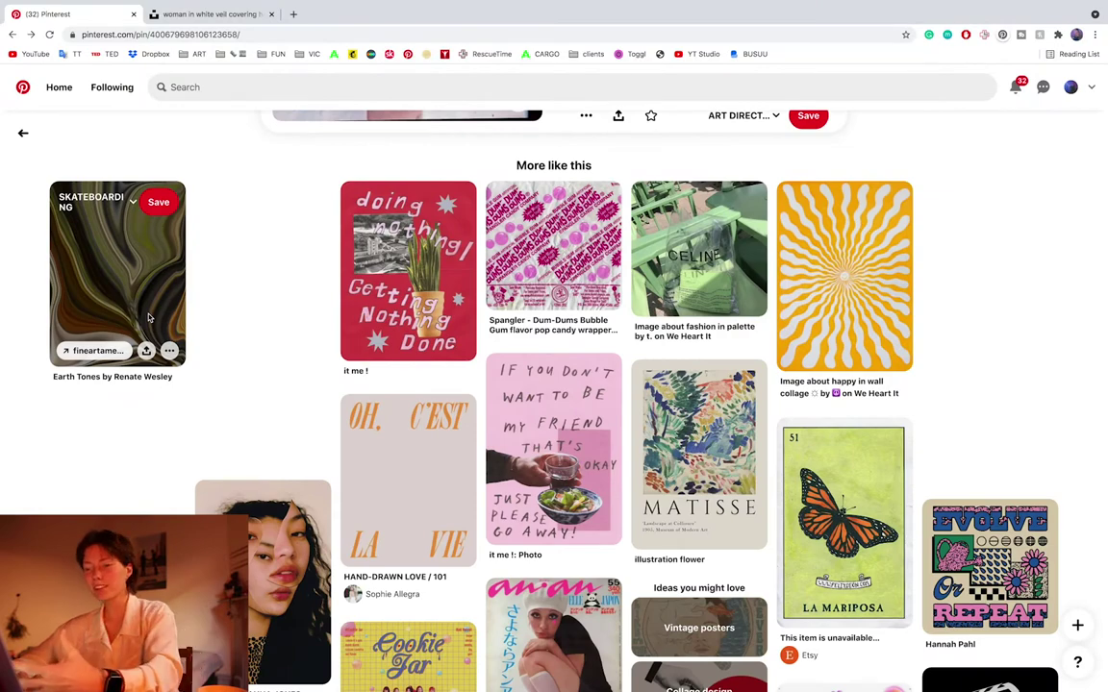
pyautogui.scroll(-5, 304, 346)
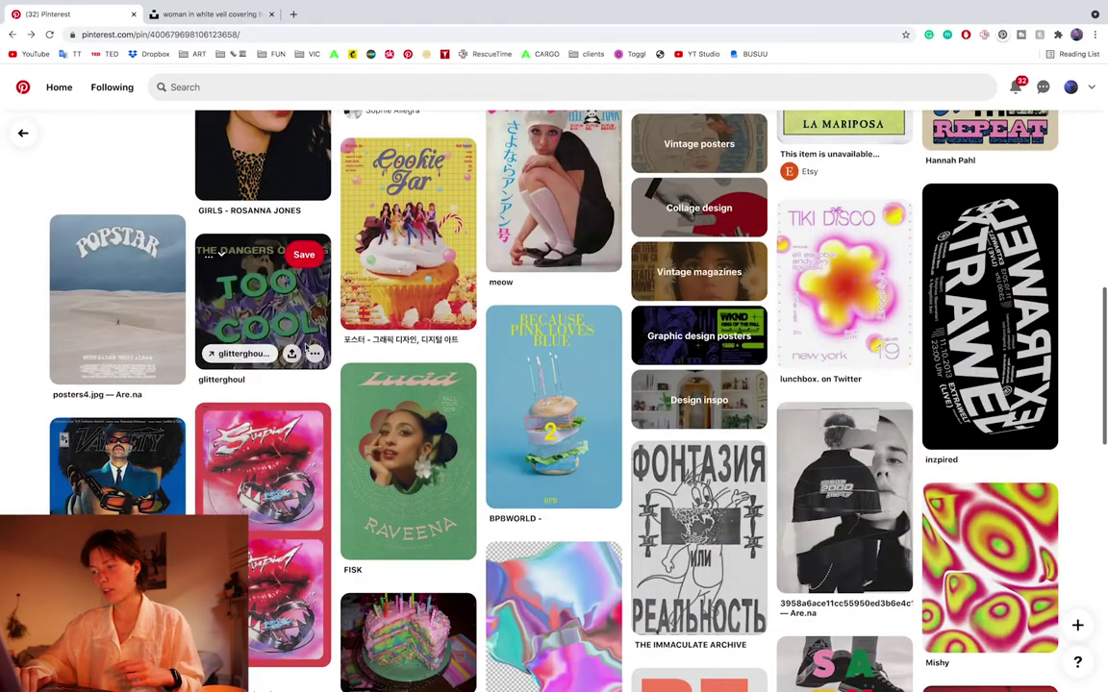
pyautogui.scroll(-3, 8, 359)
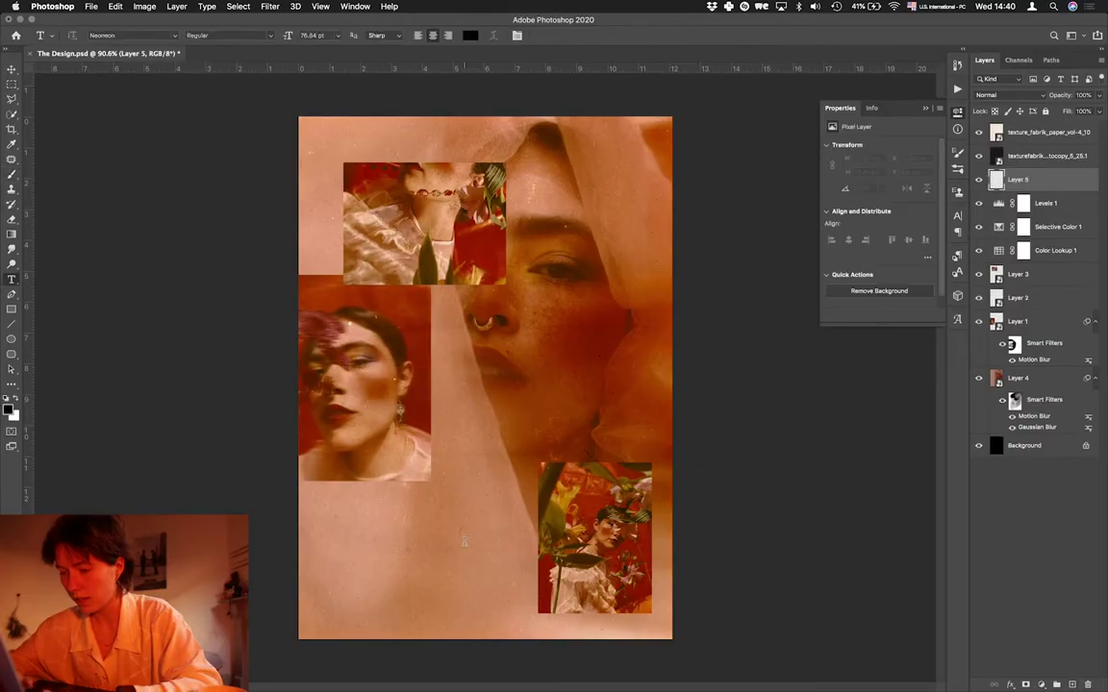
# Type INDULGE in Eckmannpsych Large and move it to the poster's lower left.
pyautogui.click(464, 542)
pyautogui.write('INDULGE')
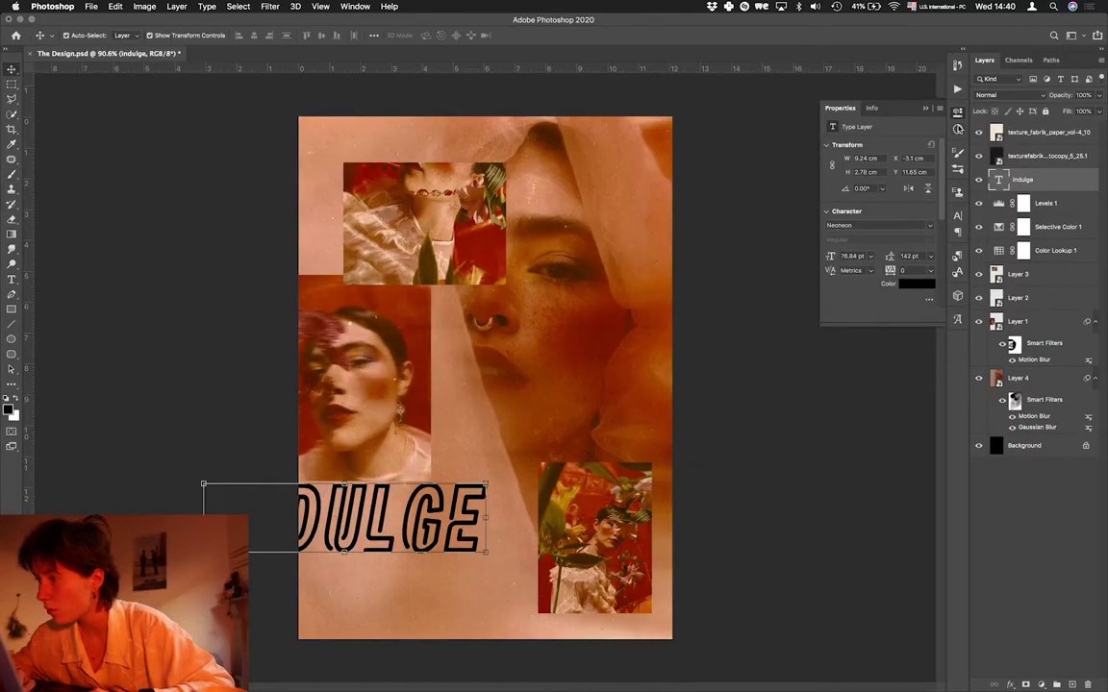
pyautogui.click(880, 225)
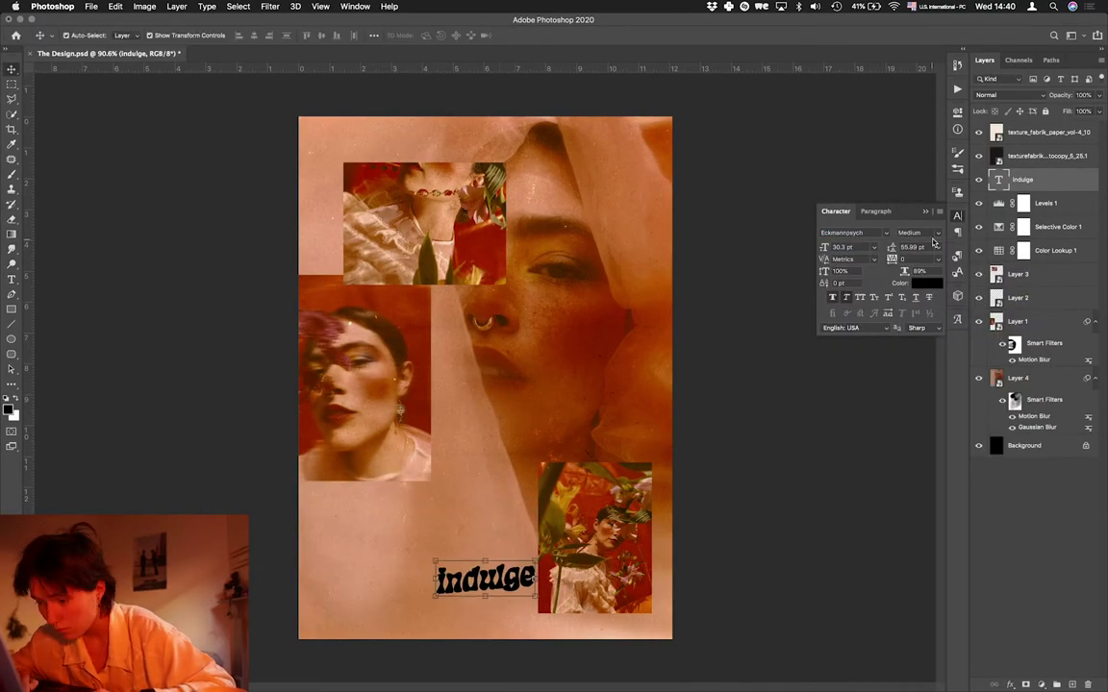
pyautogui.click(938, 233)
pyautogui.moveTo(486, 577); pyautogui.dragTo(363, 591)
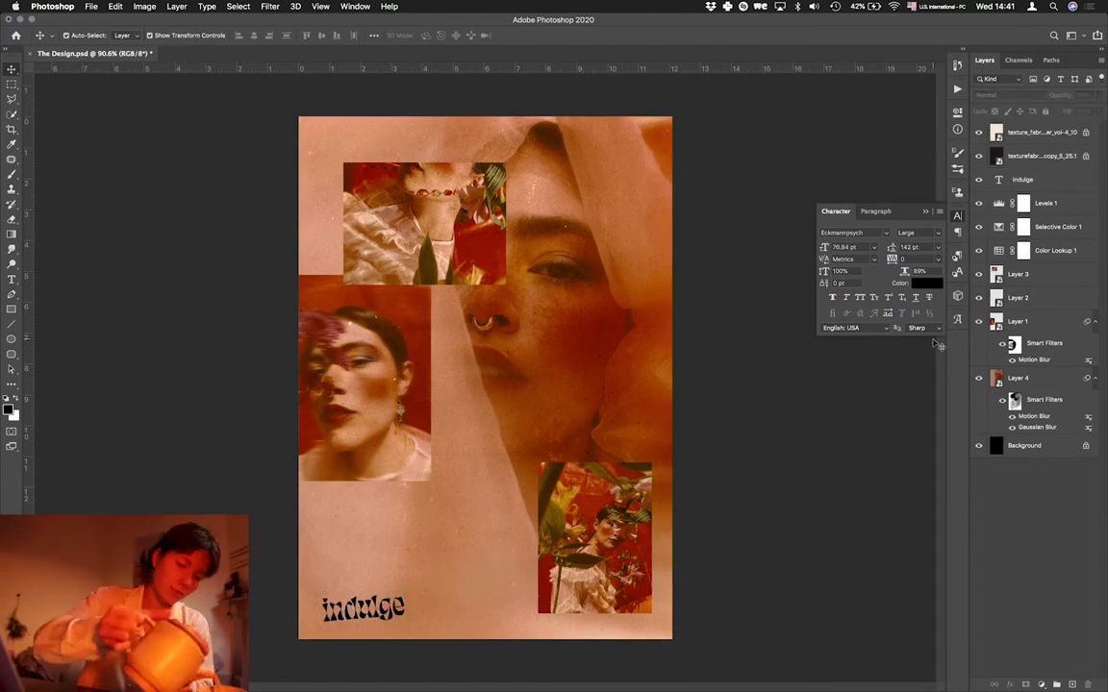
# Give the INDULGE text a Bevel & Emboss effect with an adjusted lighting angle.
pyautogui.doubleClick(1005, 179)
pyautogui.click(710, 99)
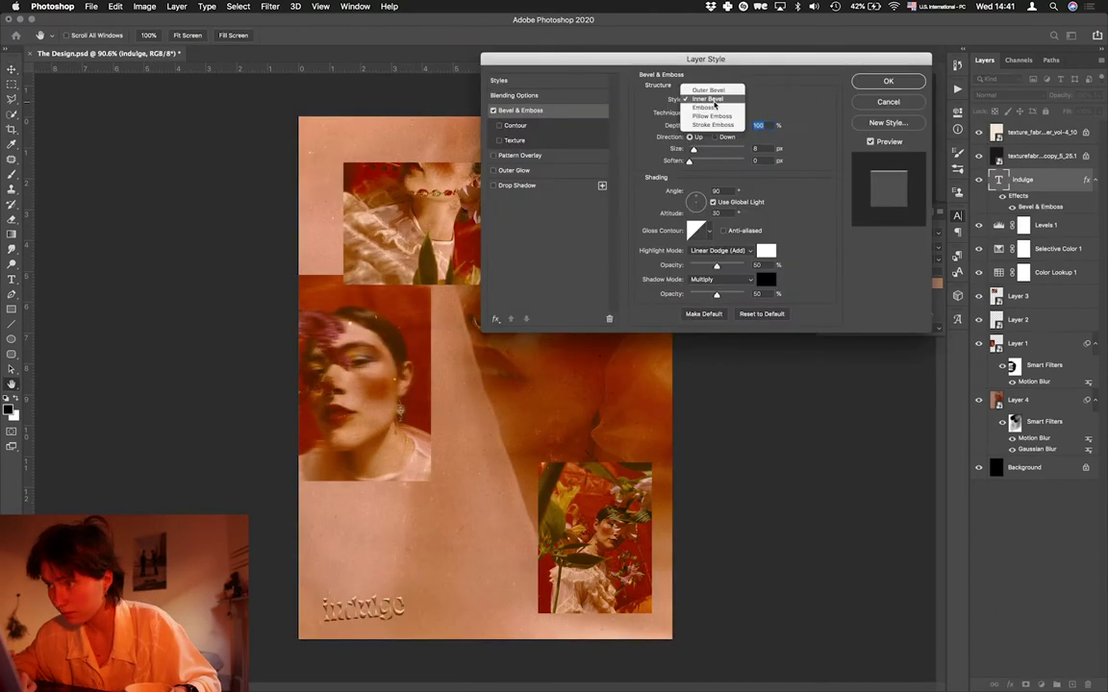
pyautogui.moveTo(696, 200); pyautogui.dragTo(690, 203)
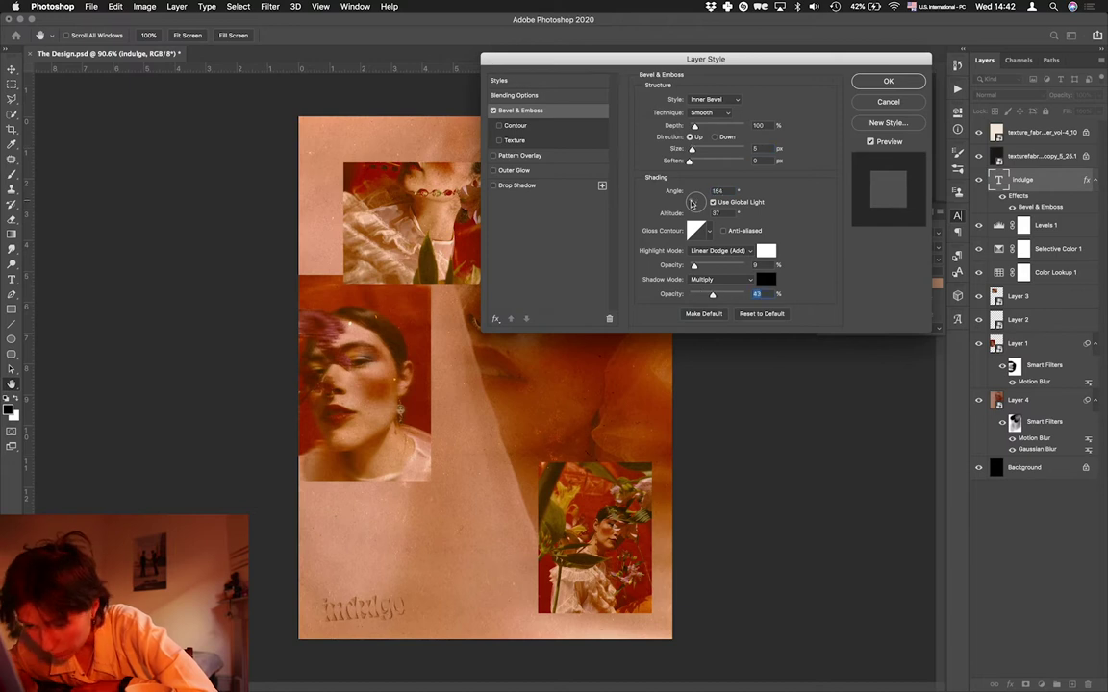
pyautogui.click(888, 81)
pyautogui.click(1000, 94)
# Set the text to Lighter Color blend, trying a rust brown colour but cancelling it.
pyautogui.click(990, 183)
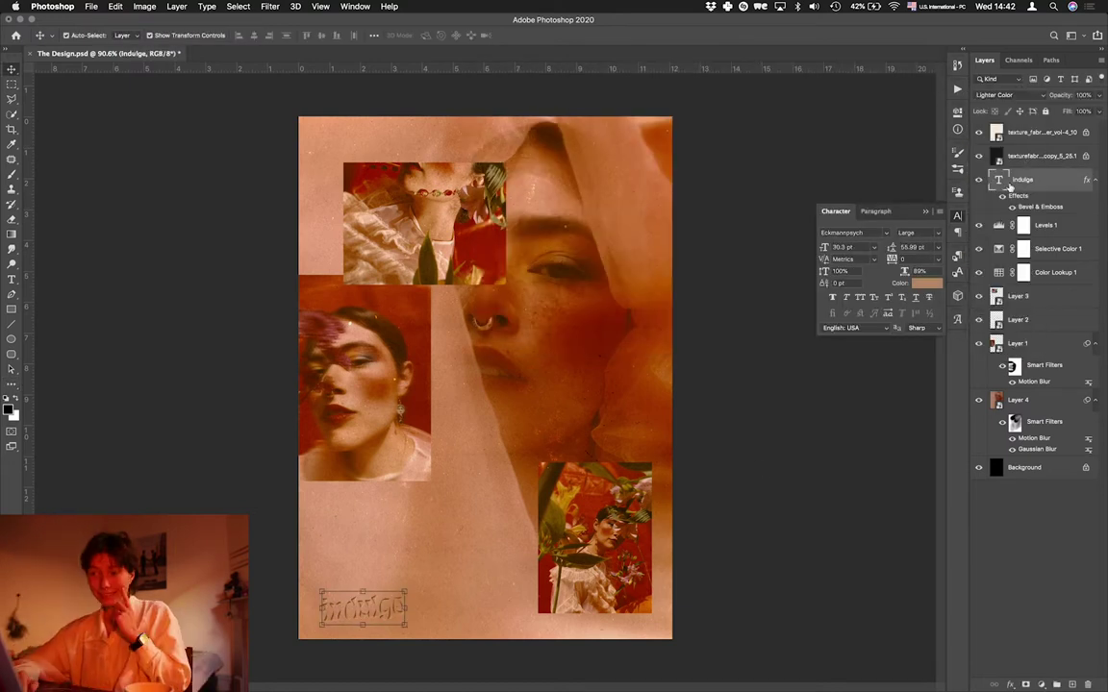
pyautogui.click(926, 283)
pyautogui.click(478, 283)
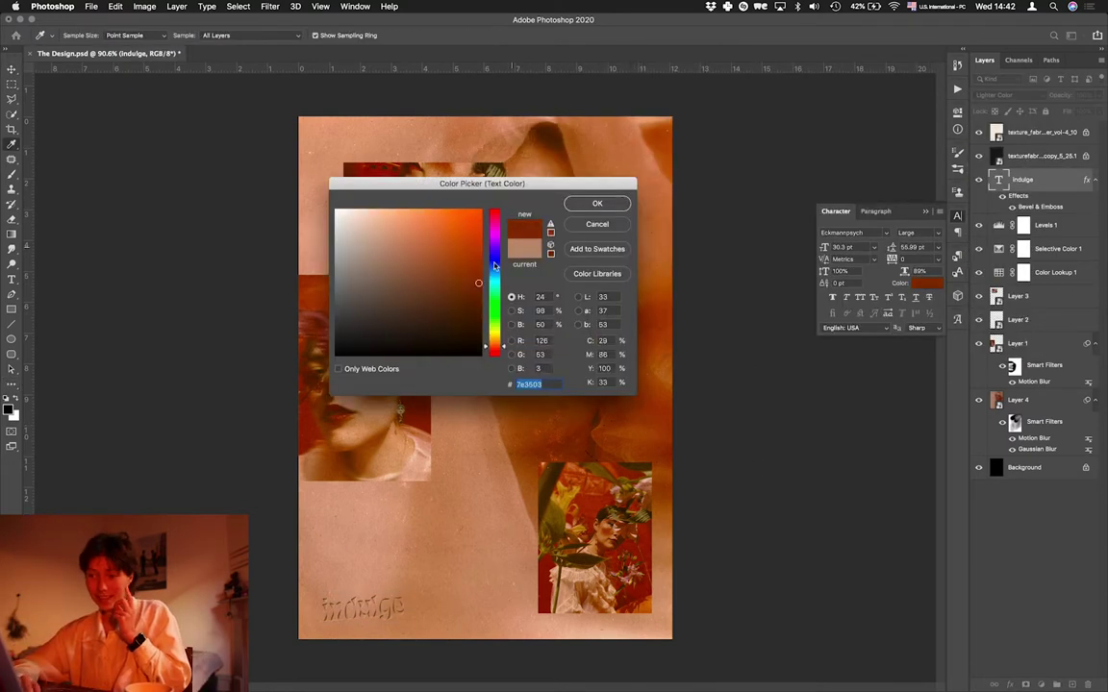
pyautogui.press('Escape')
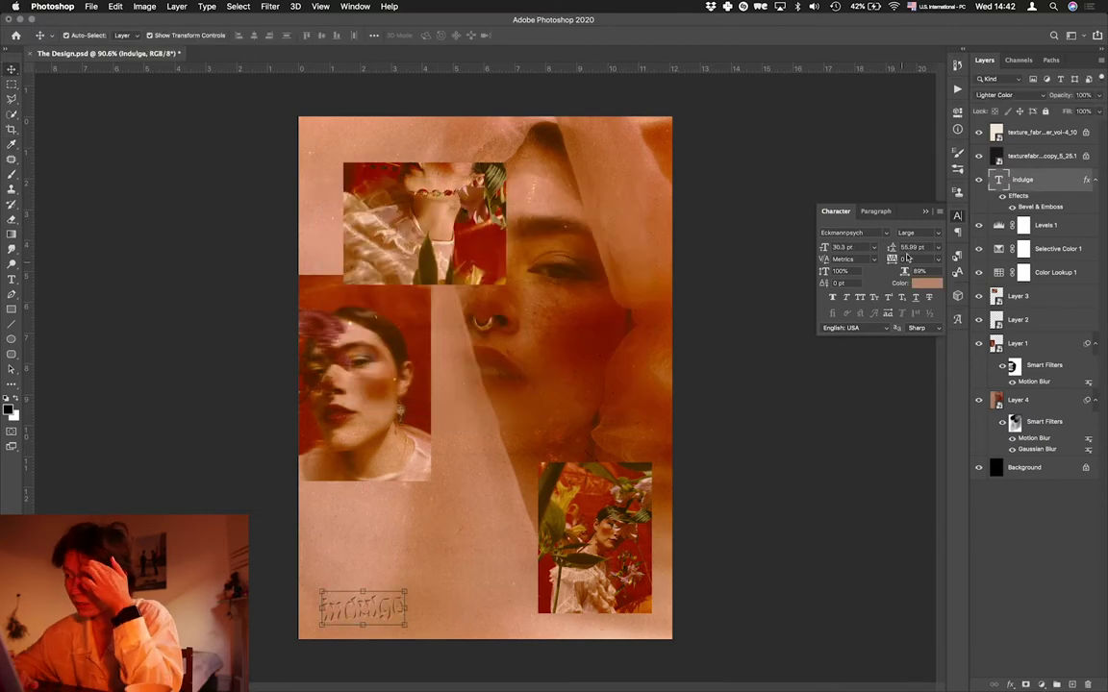
# Fit the whole collage in view and add a new empty layer above the text.
pyautogui.scroll(5, 428, 654)
pyautogui.press('super+0')
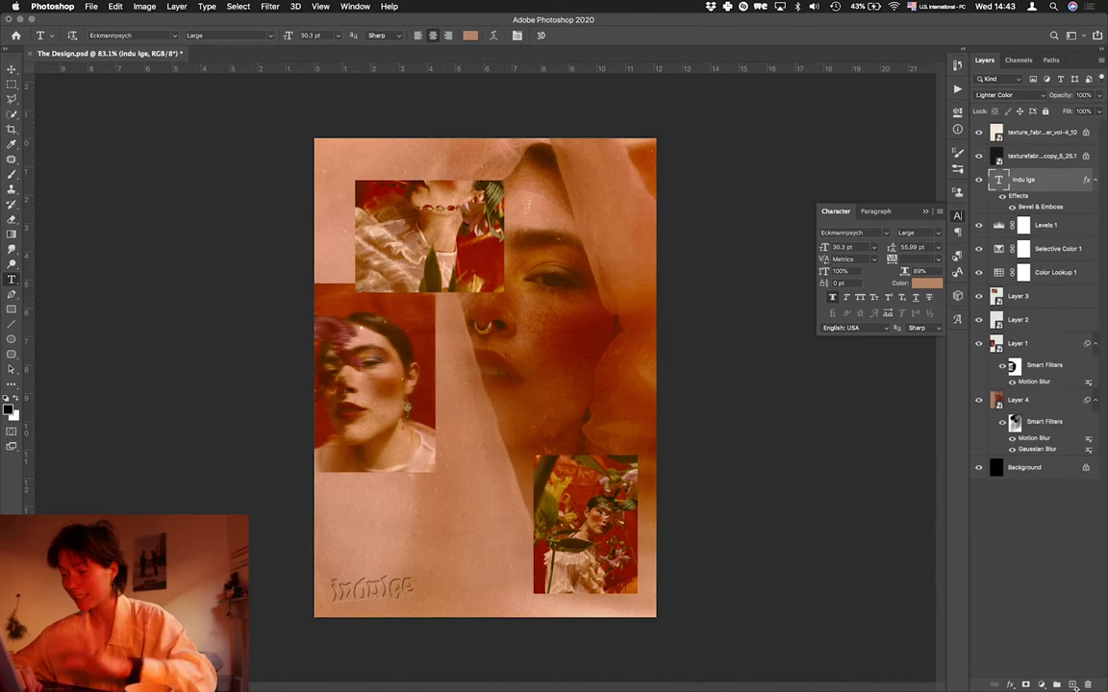
pyautogui.click(1073, 684)
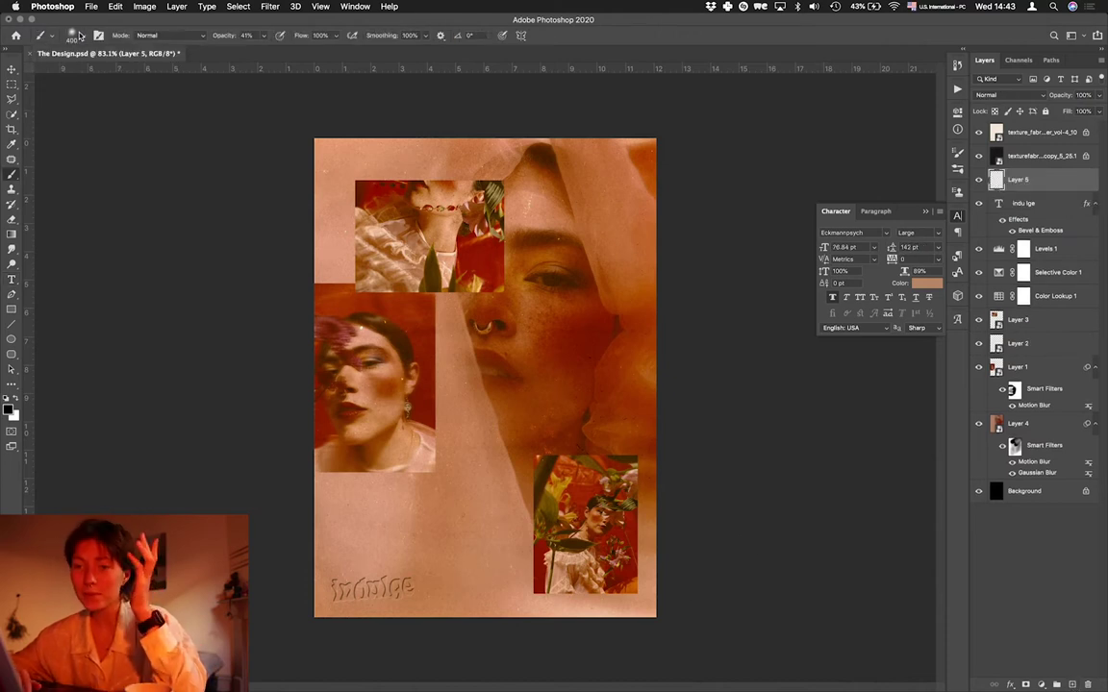
# Expand and browse the Special Effects Brushes group in the brush preset picker.
pyautogui.click(72, 35)
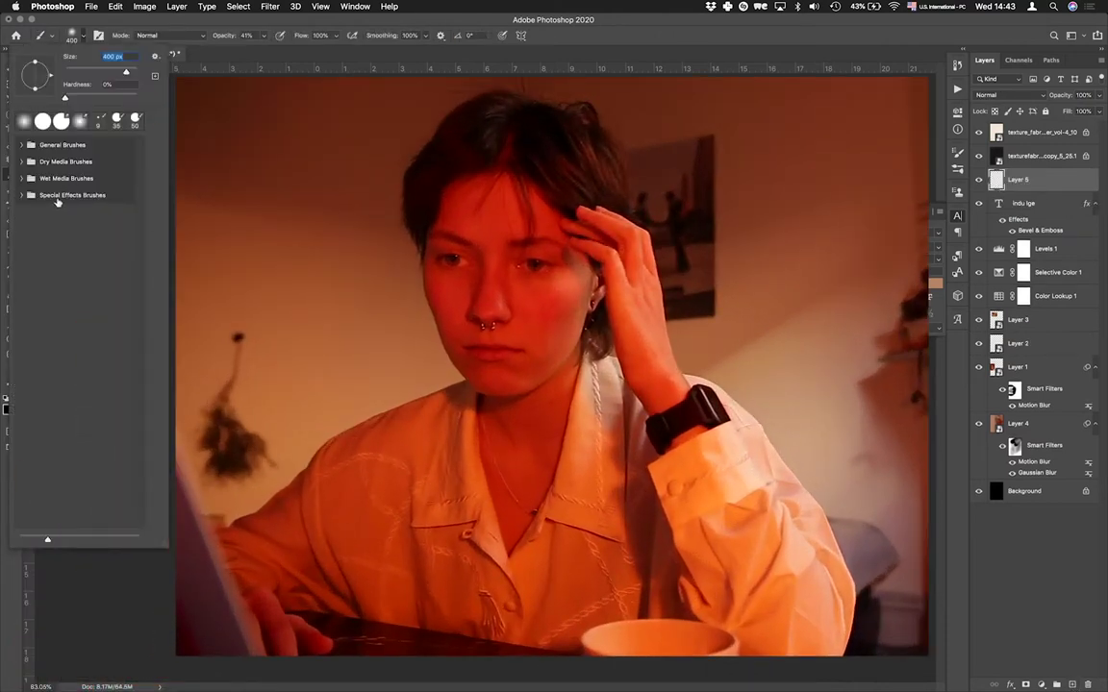
pyautogui.click(49, 198)
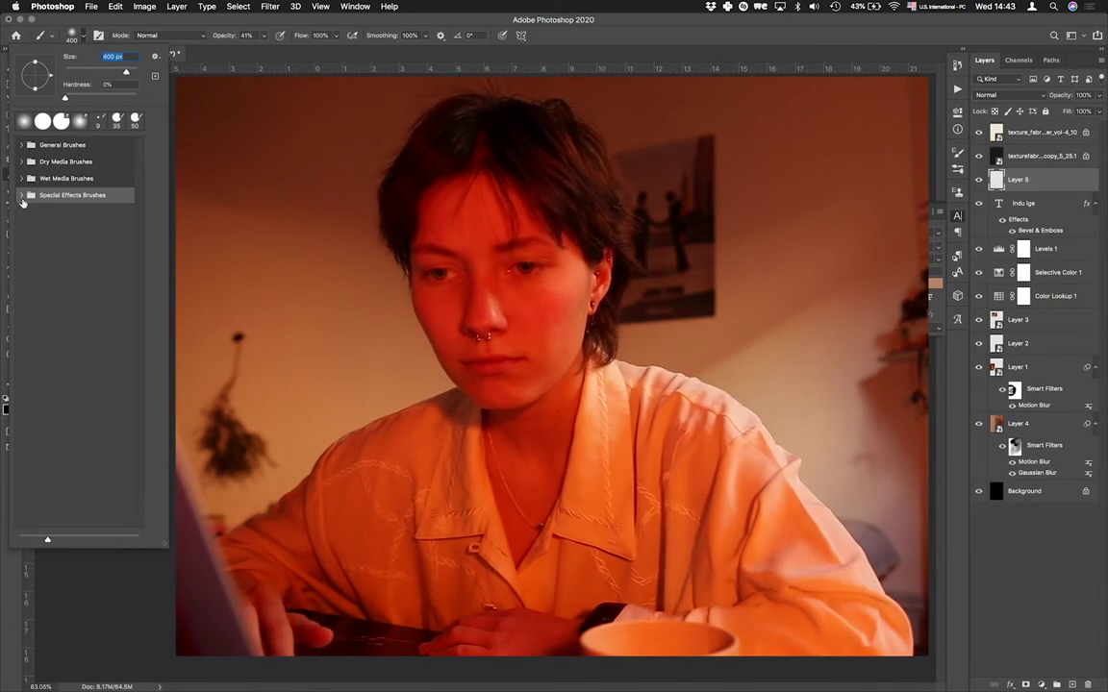
pyautogui.click(23, 197)
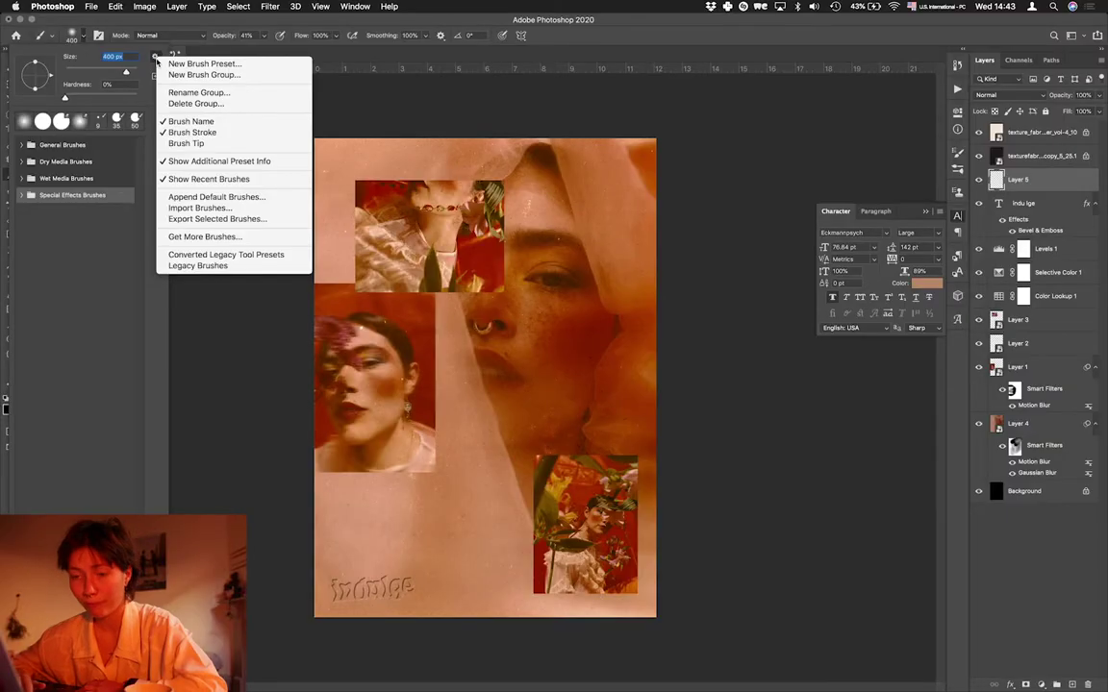
pyautogui.press('Escape')
# Check the vintage mushrooms brushes in Finder, then return to Photoshop's brush settings.
pyautogui.hotkey('ctrl', 'Right')
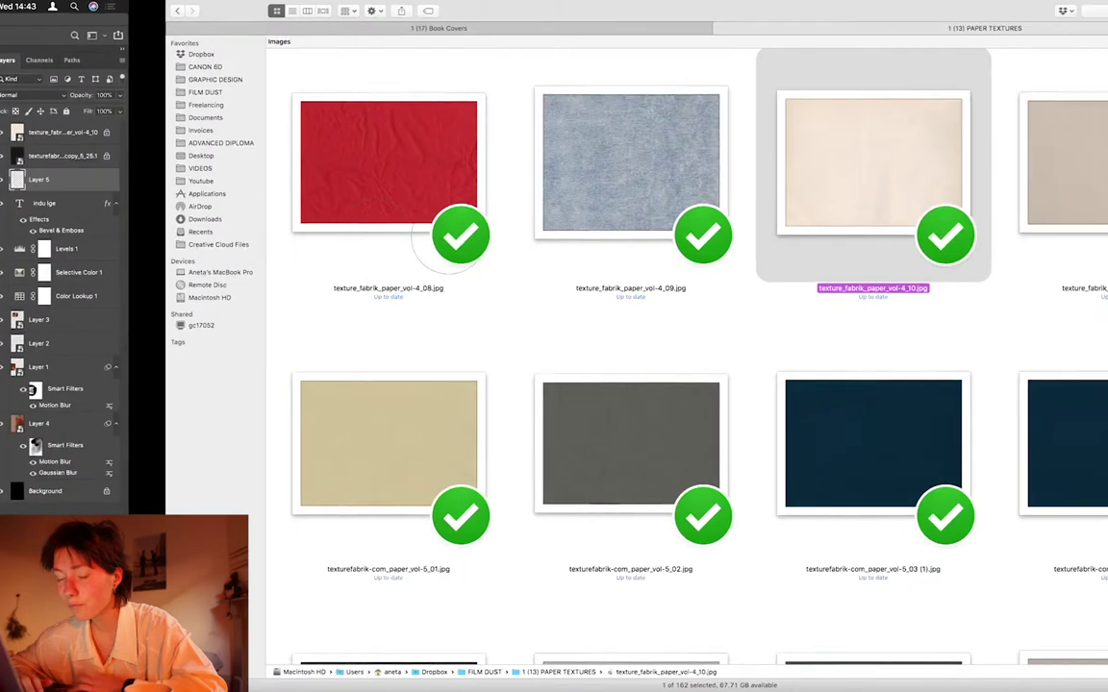
pyautogui.hotkey('ctrl', 'Left')
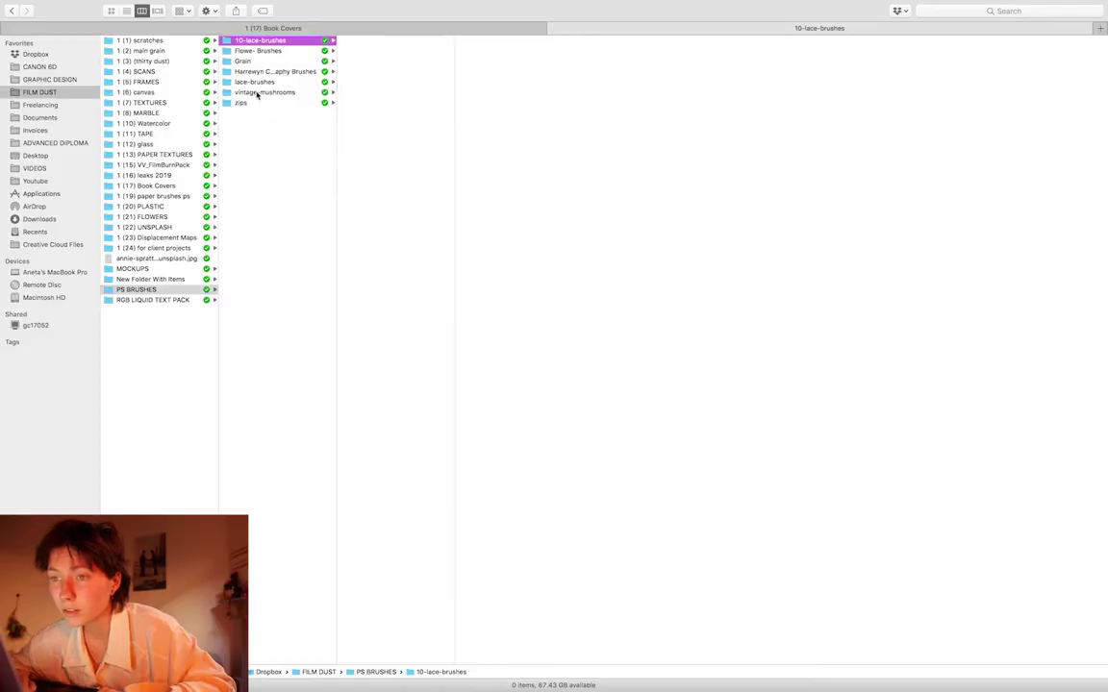
pyautogui.hotkey('ctrl', 'Left')
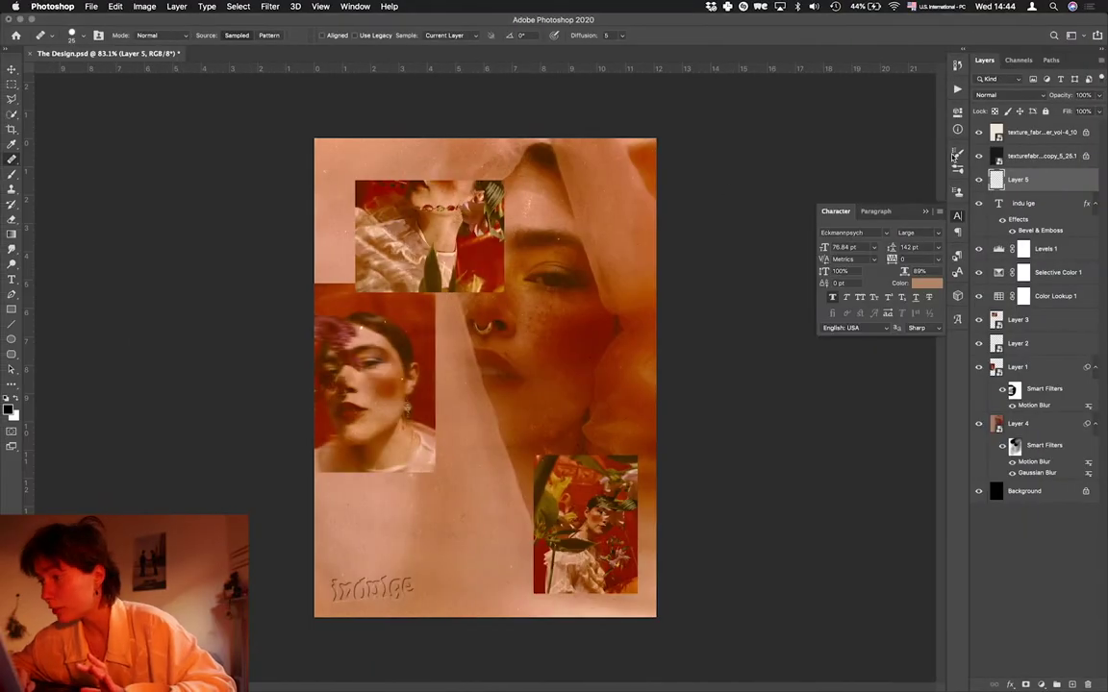
pyautogui.click(955, 155)
# Import all the .abr brush files from the vintage-mushrooms folder.
pyautogui.click(939, 147)
pyautogui.click(832, 142)
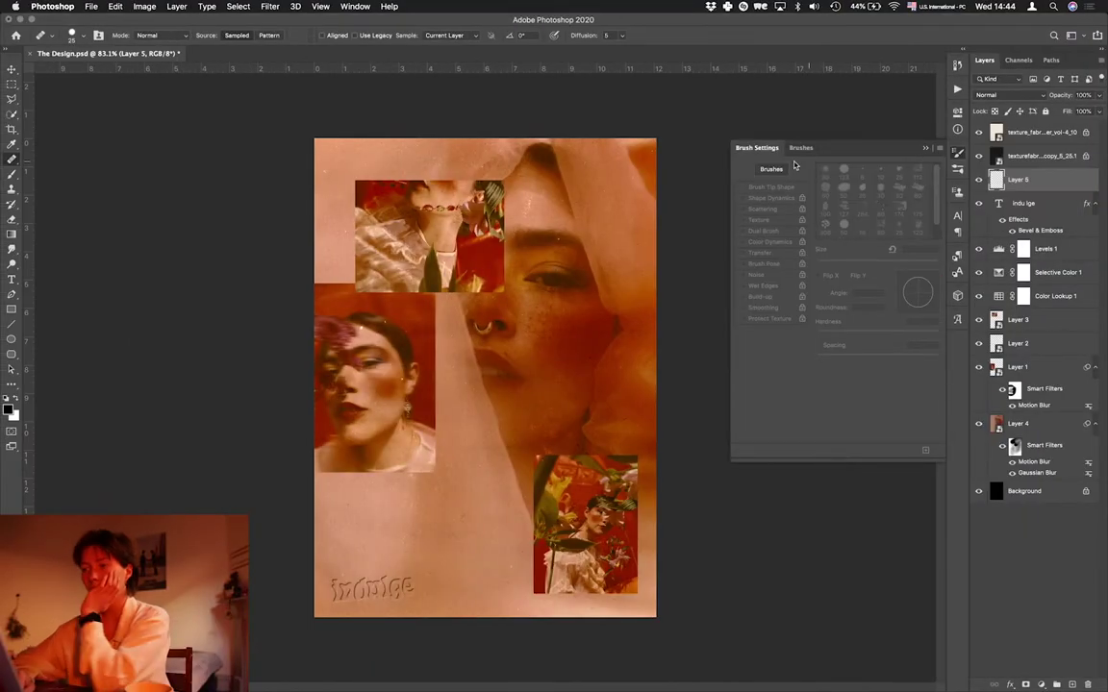
pyautogui.click(800, 147)
pyautogui.click(940, 147)
pyautogui.click(986, 299)
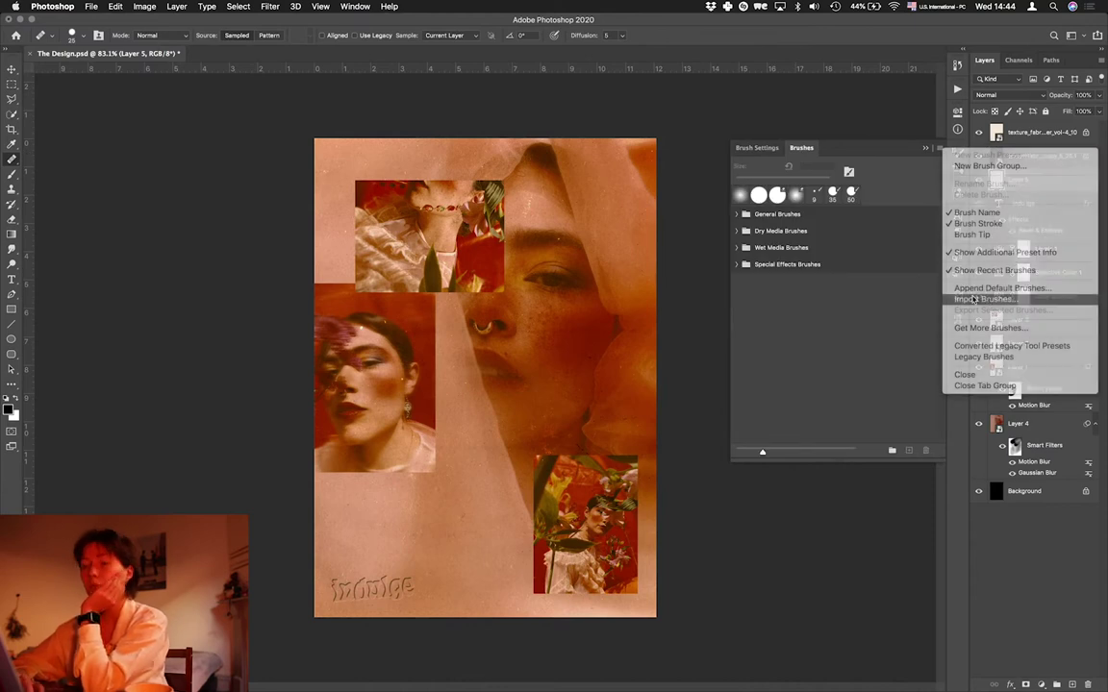
pyautogui.click(670, 198)
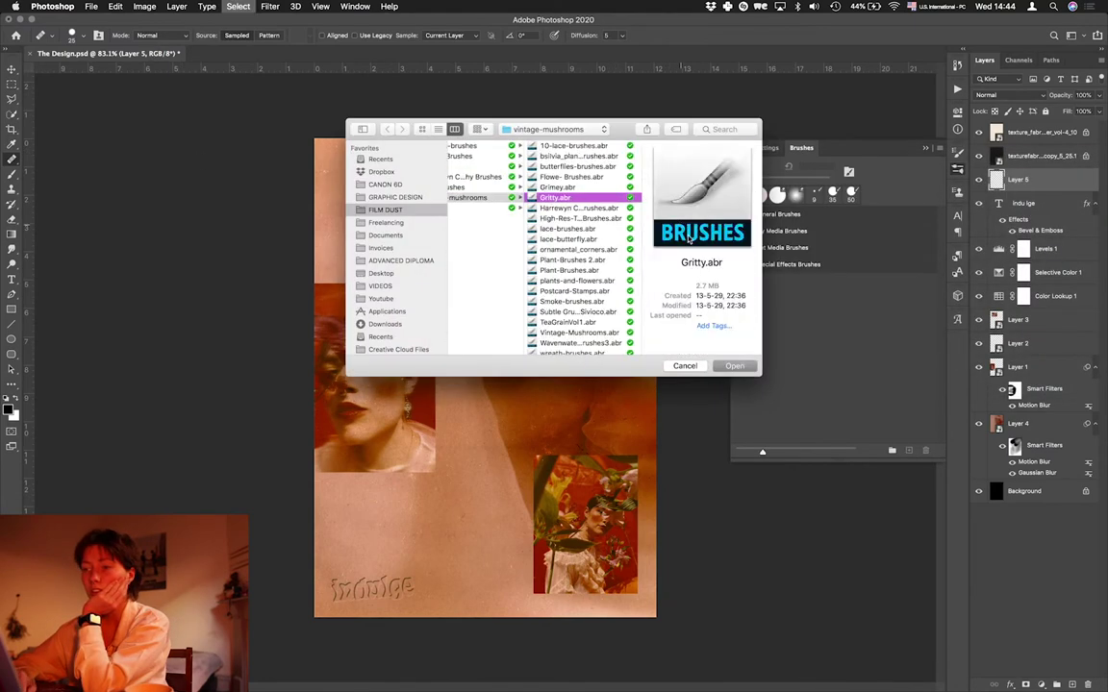
pyautogui.press('super+a')
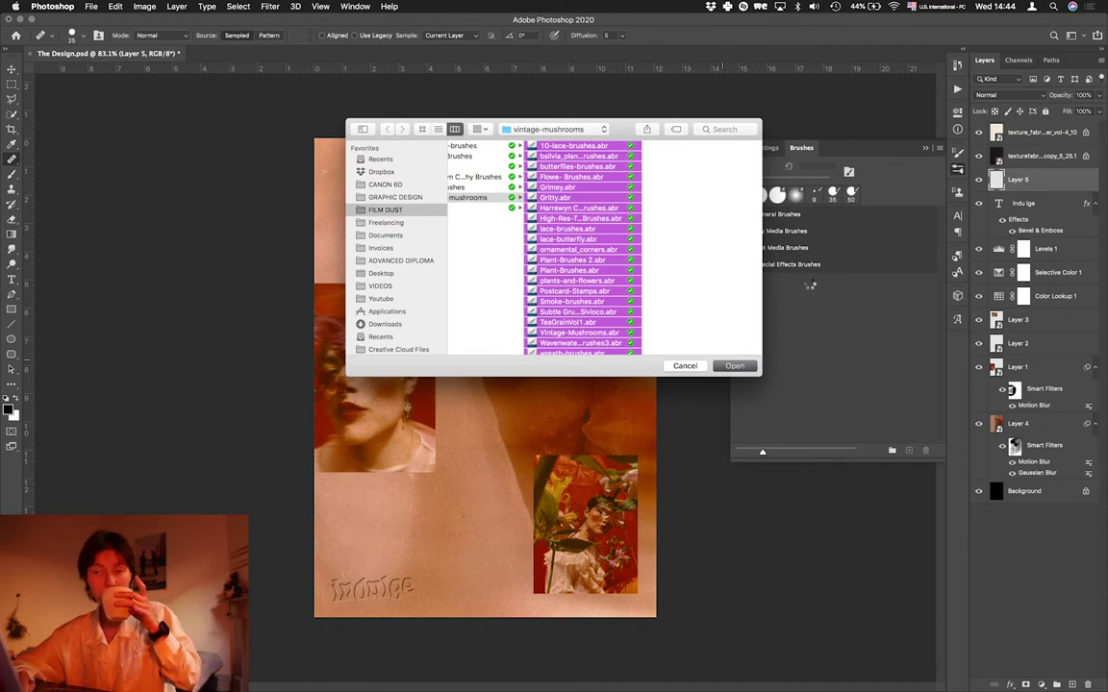
pyautogui.press('b')
pyautogui.click(72, 36)
# Expand the lace-butterfly group in the brush preset list.
pyautogui.click(156, 58)
pyautogui.press('Escape')
pyautogui.click(21, 242)
pyautogui.scroll(-5, 67, 318)
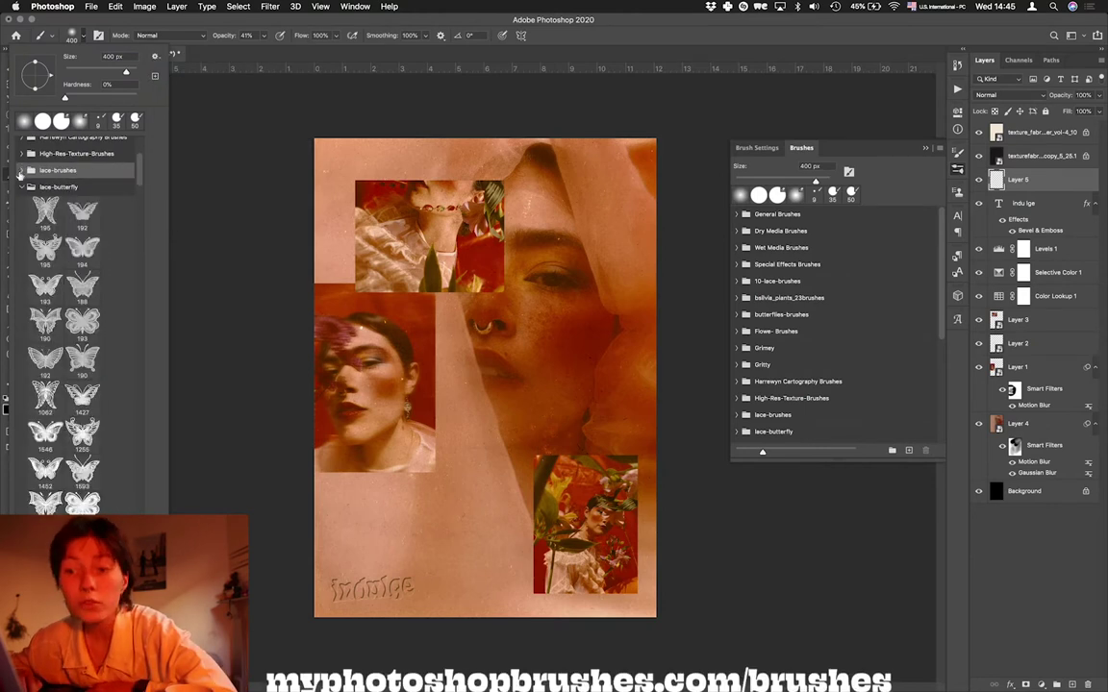
# Choose the 1600 px lace brush from the lace-brushes group.
pyautogui.click(19, 174)
pyautogui.scroll(-5, 67, 317)
pyautogui.doubleClick(74, 445)
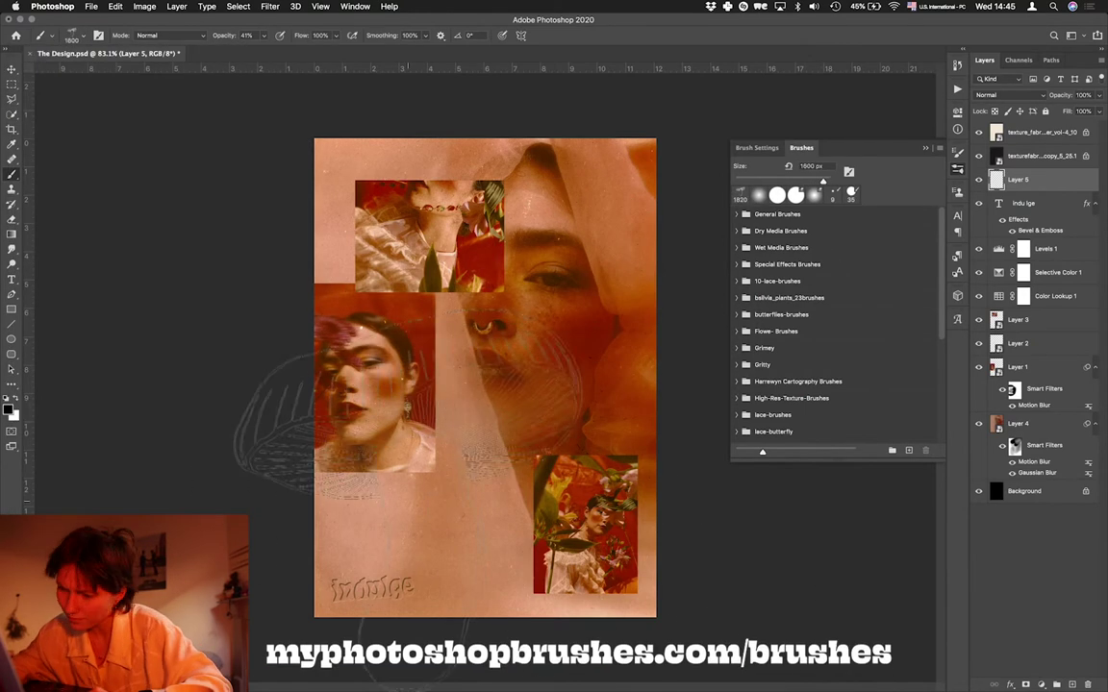
pyautogui.click(781, 147)
pyautogui.click(925, 142)
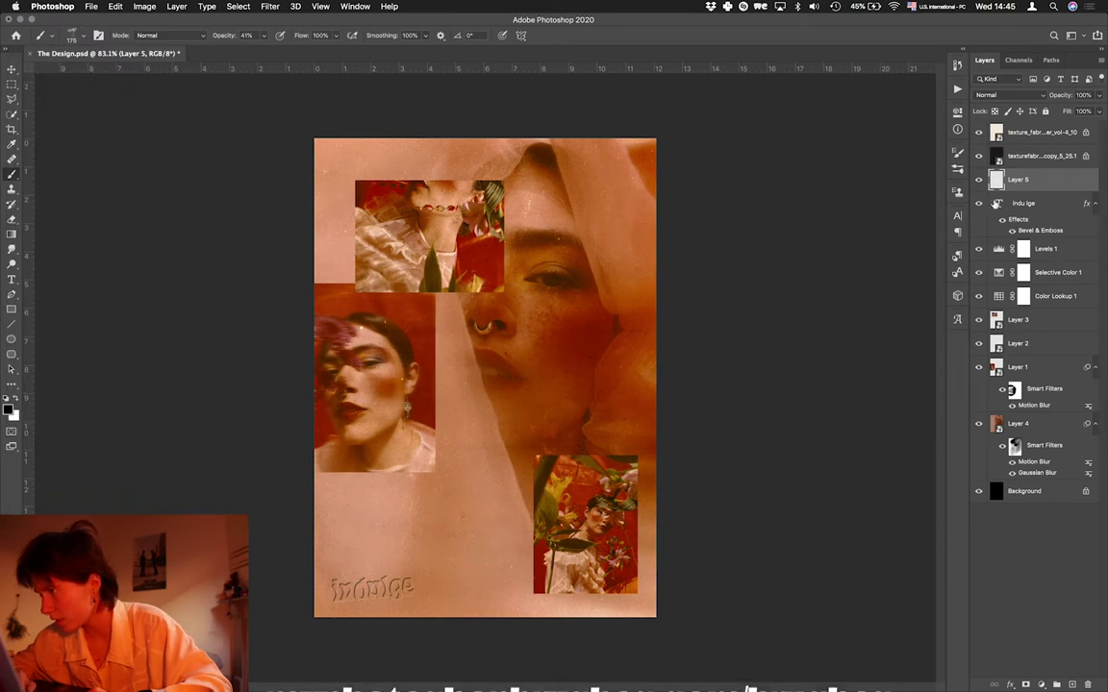
# Pick a new peach foreground colour.
pyautogui.click(957, 215)
pyautogui.click(926, 283)
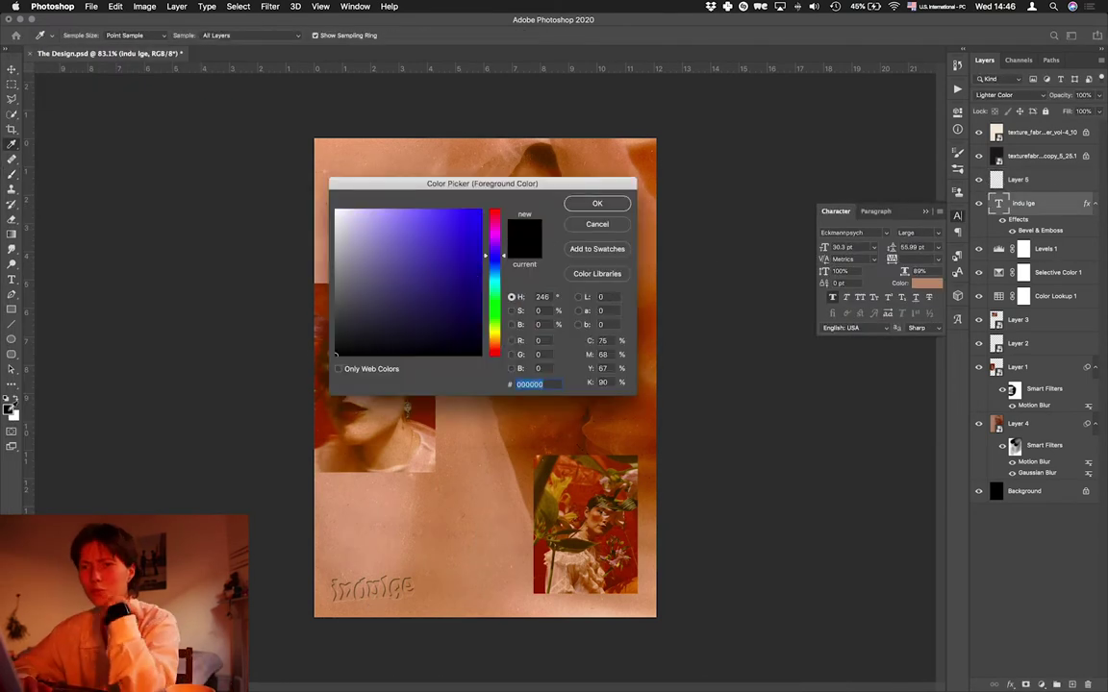
pyautogui.click(594, 203)
pyautogui.press('b')
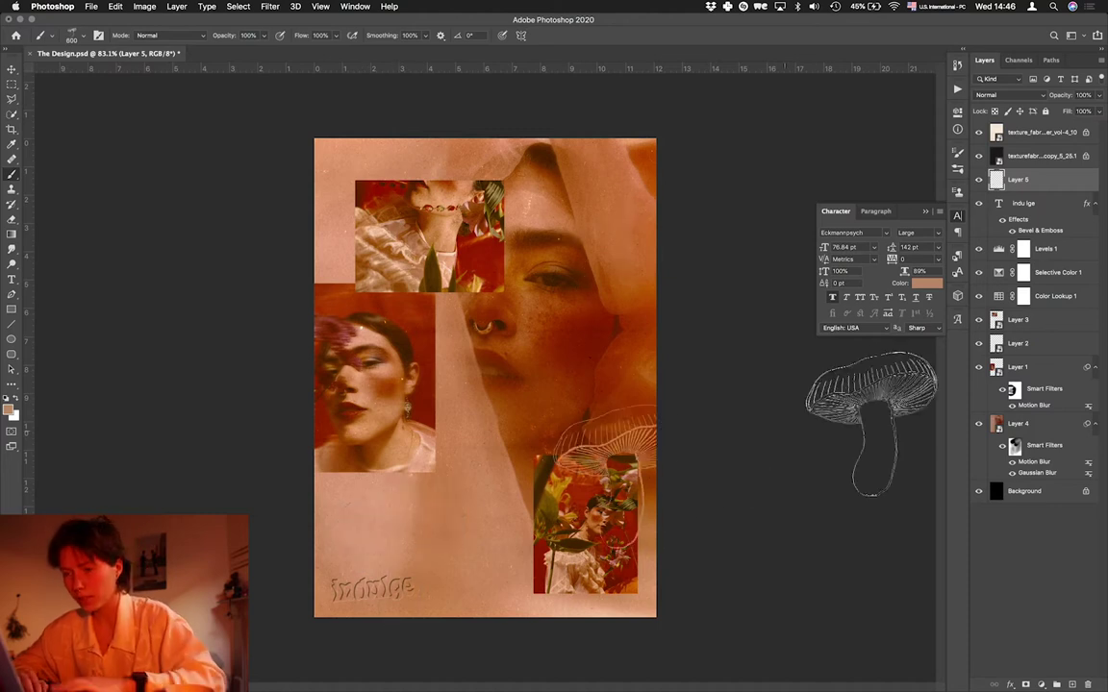
# Settle on mushroom brush 1825 after trying 1858 and 1855, and copy Bevel & Emboss onto Layer 5.
pyautogui.click(71, 36)
pyautogui.click(46, 411)
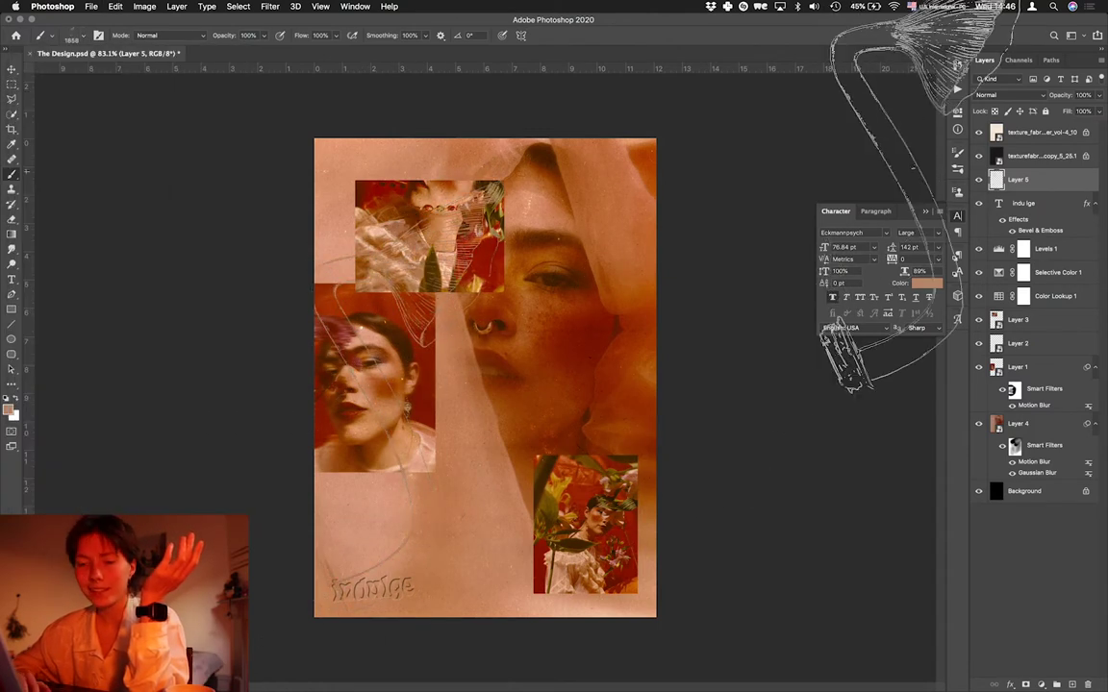
pyautogui.click(70, 36)
pyautogui.click(119, 337)
pyautogui.press('Return')
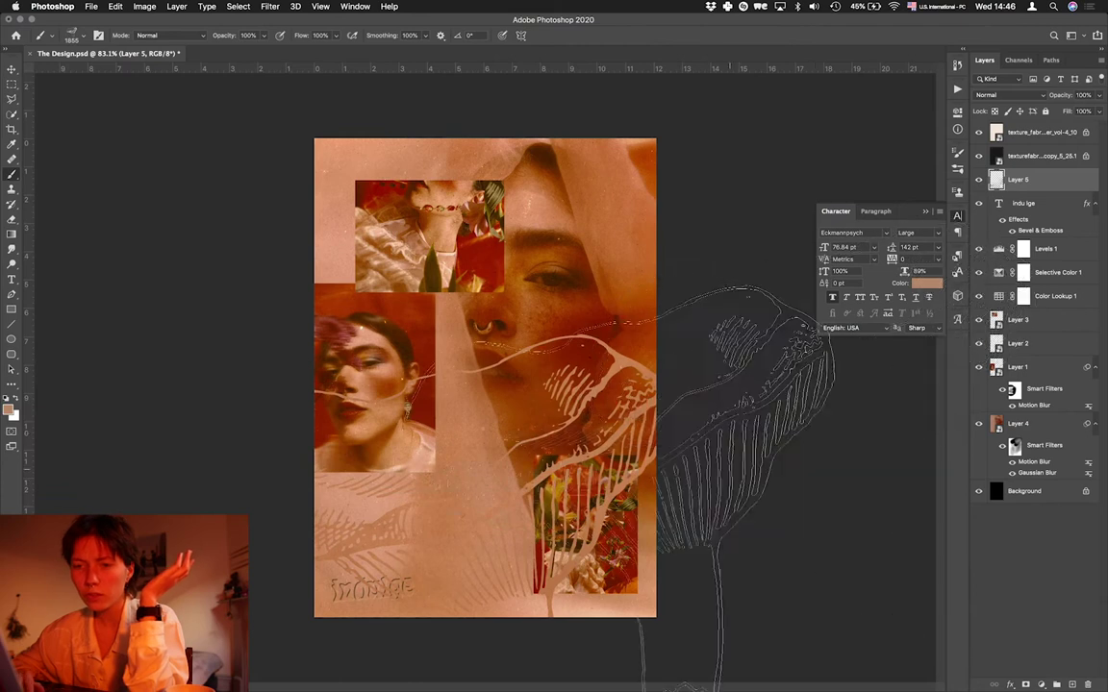
pyautogui.click(70, 35)
pyautogui.click(92, 346)
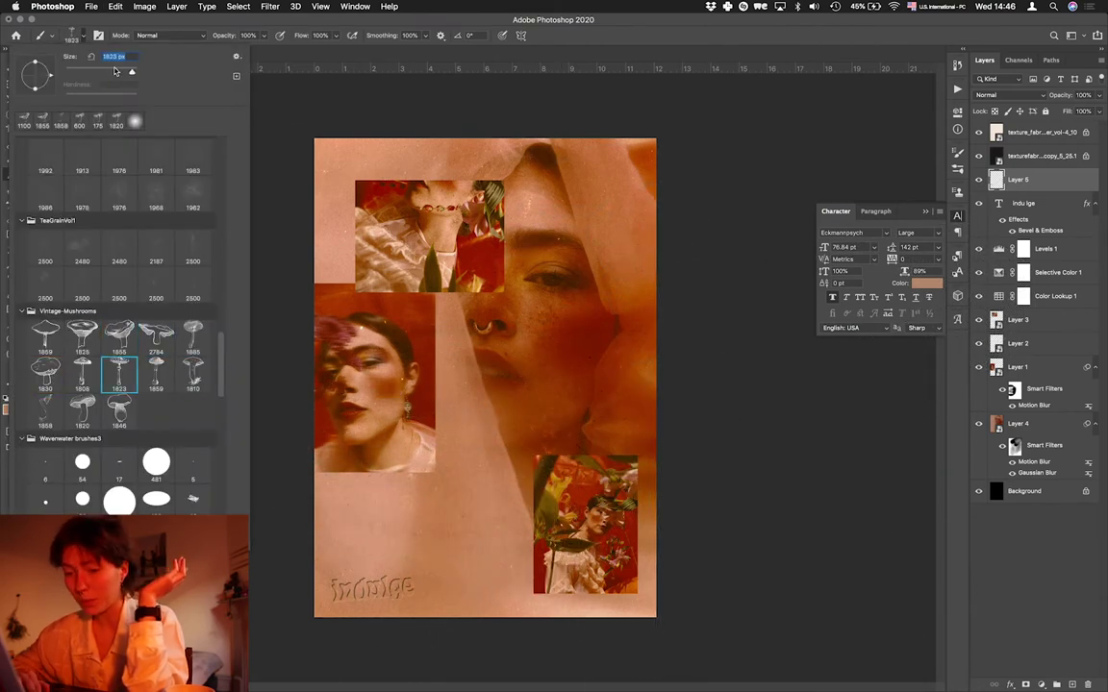
pyautogui.press('Return')
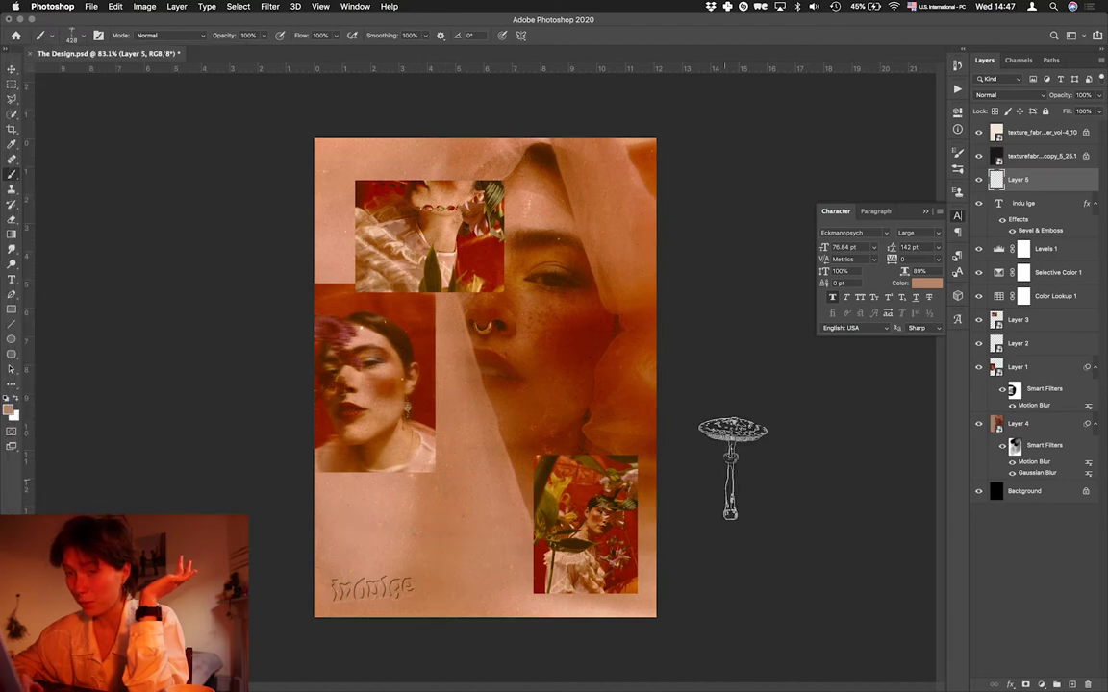
pyautogui.moveTo(1017, 219); pyautogui.dragTo(1027, 182)
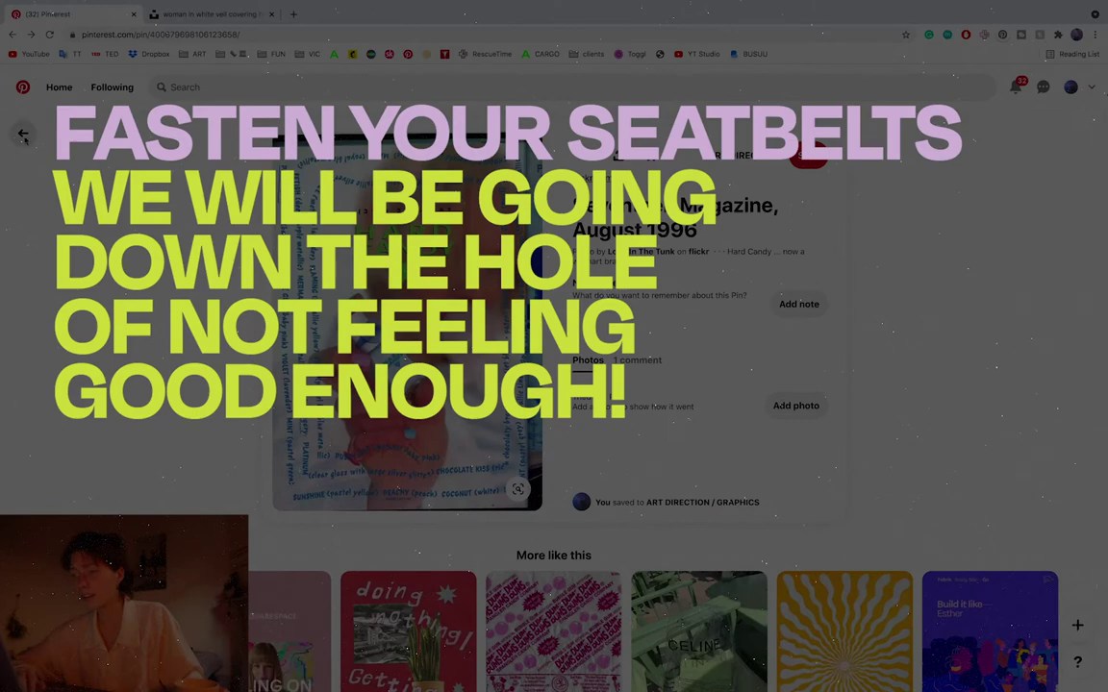
# Browse the ART DIRECTION / GRAPHICS board, then toggle the top texture layer to compare.
pyautogui.click(23, 134)
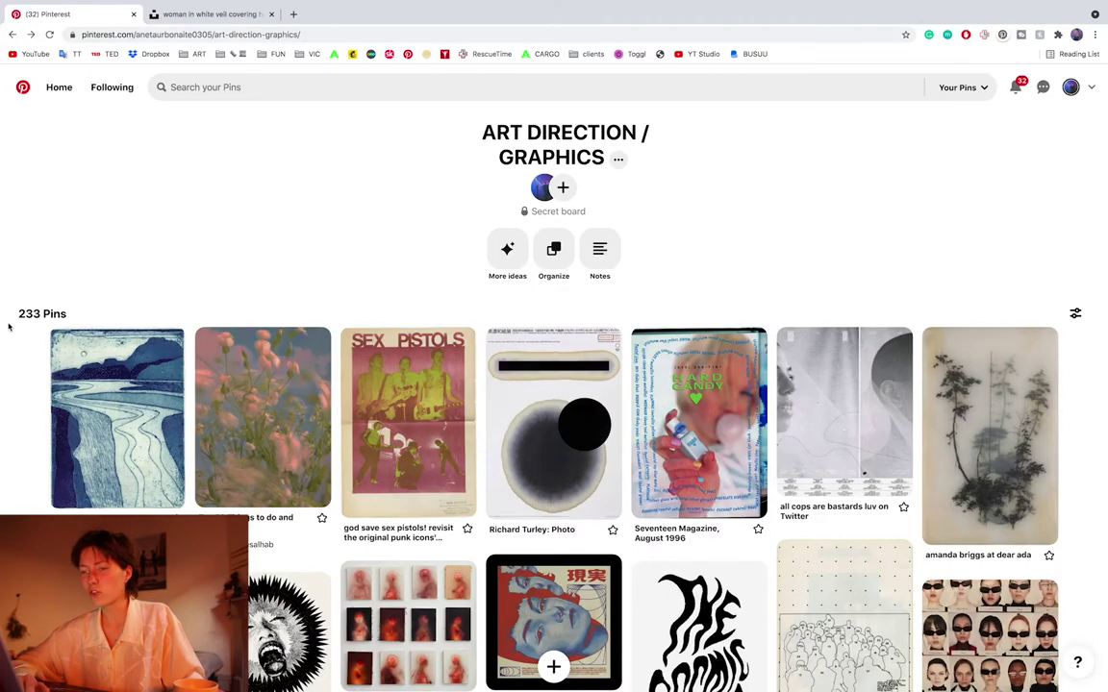
pyautogui.scroll(-5, 36, 374)
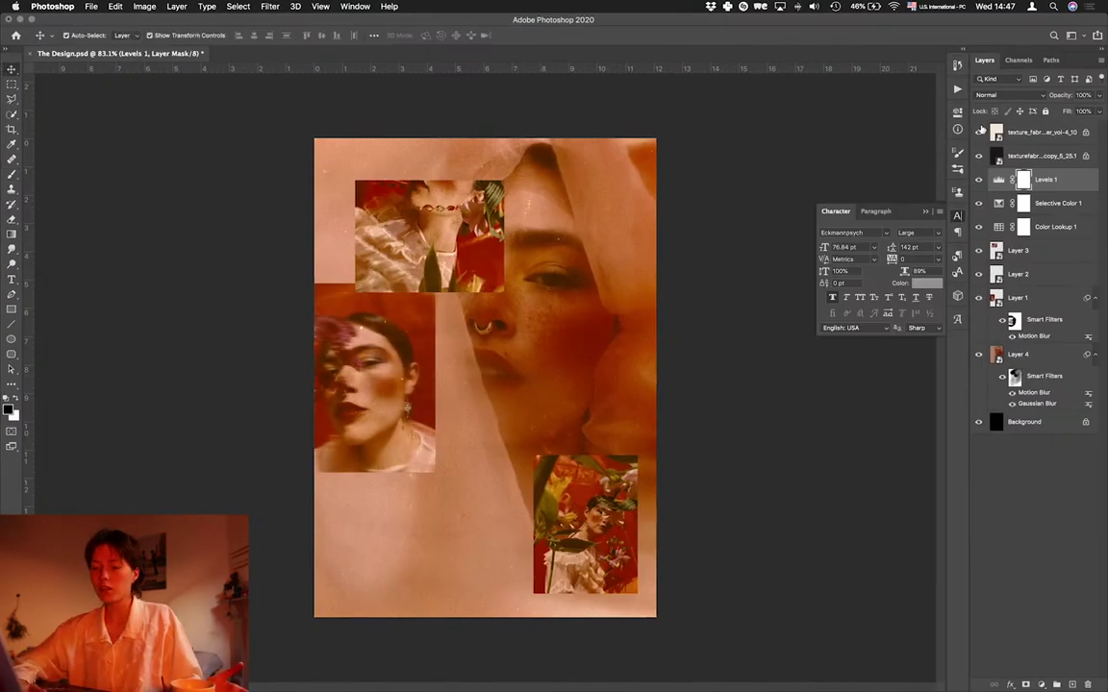
pyautogui.click(980, 131)
pyautogui.click(980, 131)
pyautogui.click(1040, 684)
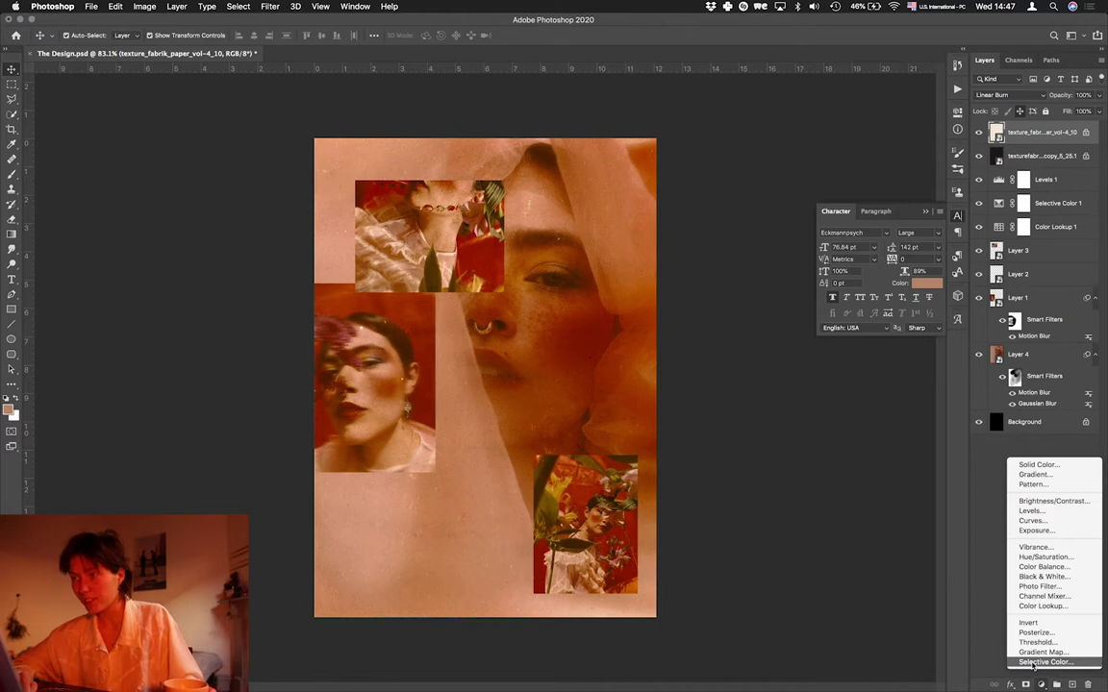
# Add a Curves adjustment layer and pull the red curve to reduce redness.
pyautogui.click(1041, 520)
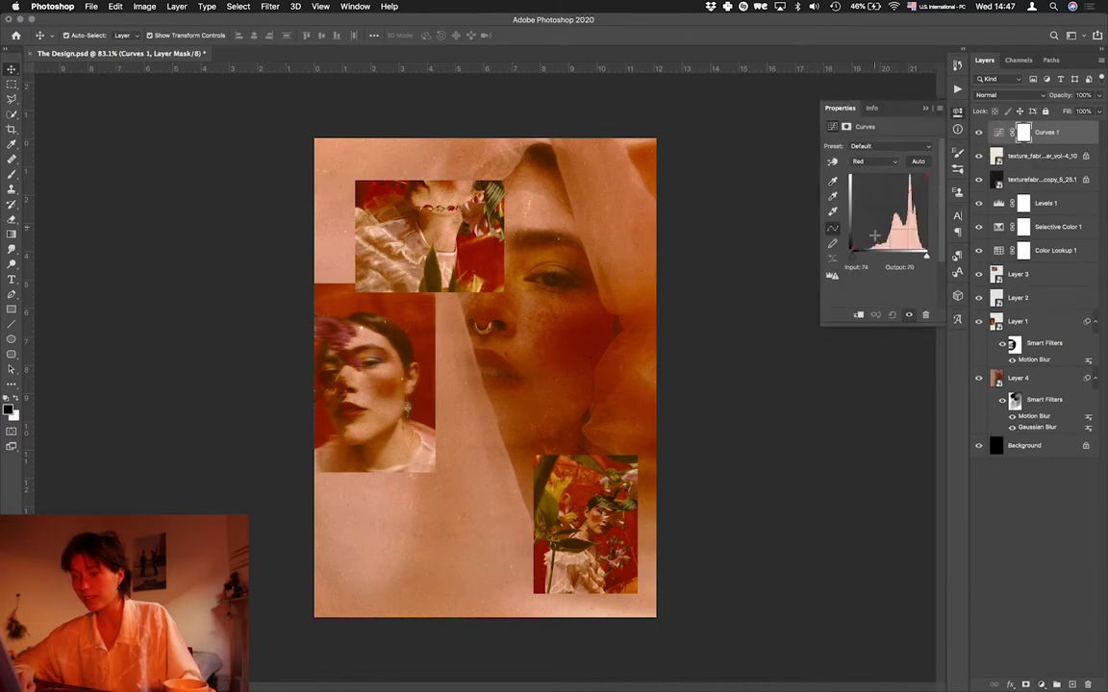
pyautogui.moveTo(866, 227); pyautogui.dragTo(905, 198)
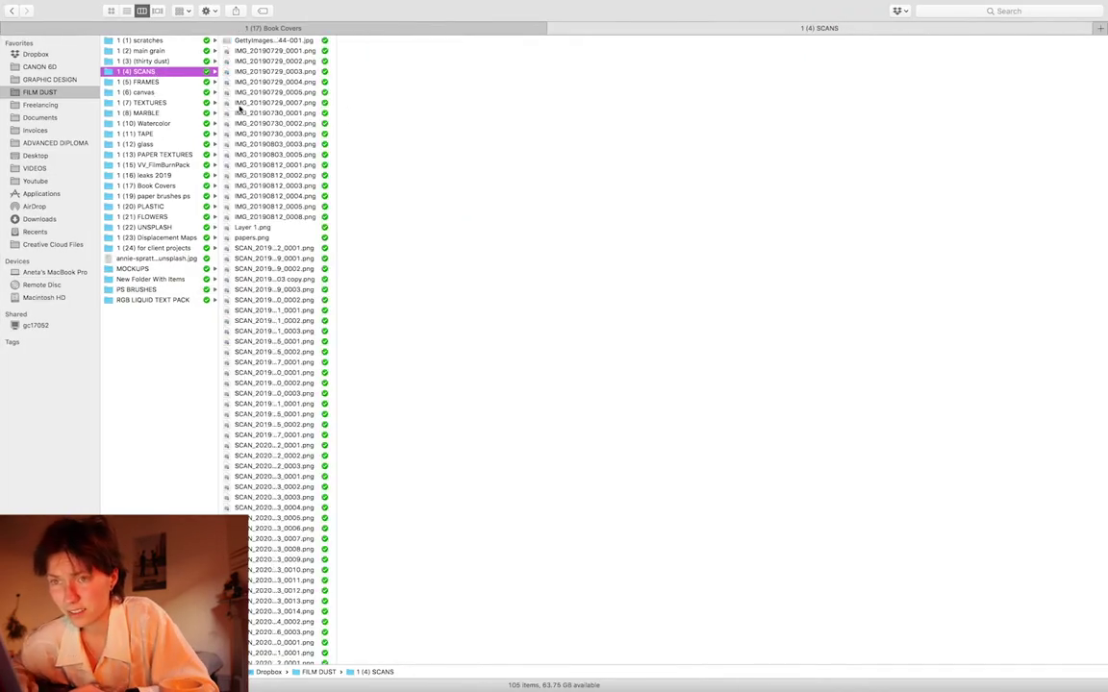
# Jump to the 1 (4) SCANS folder in Finder.
pyautogui.press('super+1')
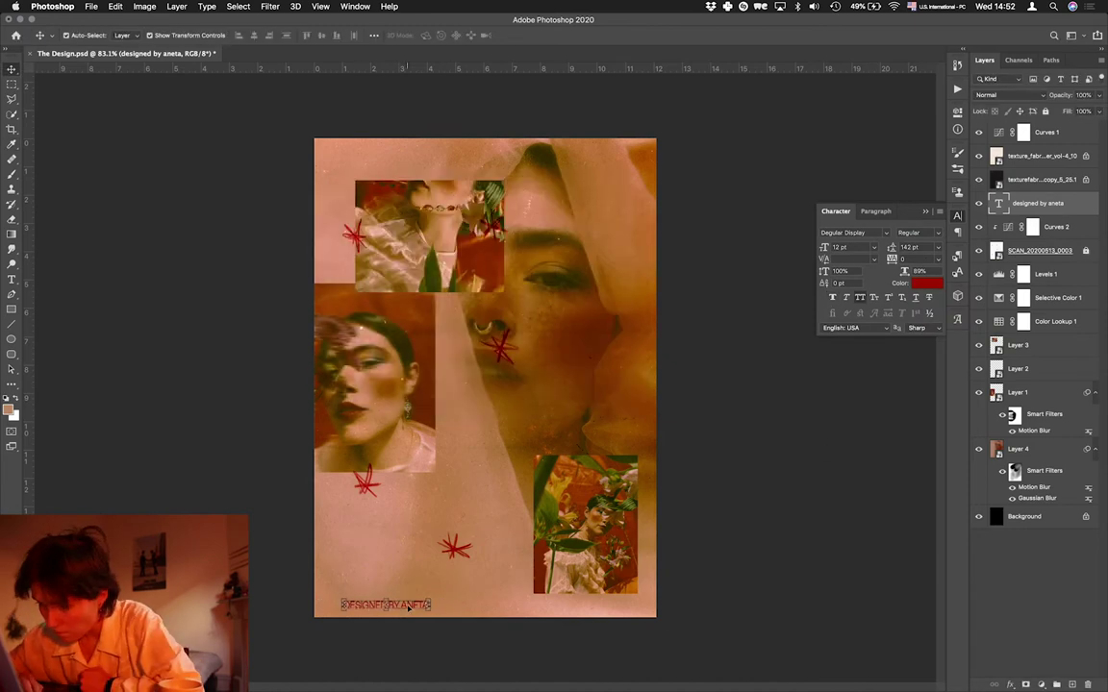
# Add '&' to the credits, enter 10 in the Character panel, and apply Gaussian Blur.
pyautogui.scroll(5, 407, 607)
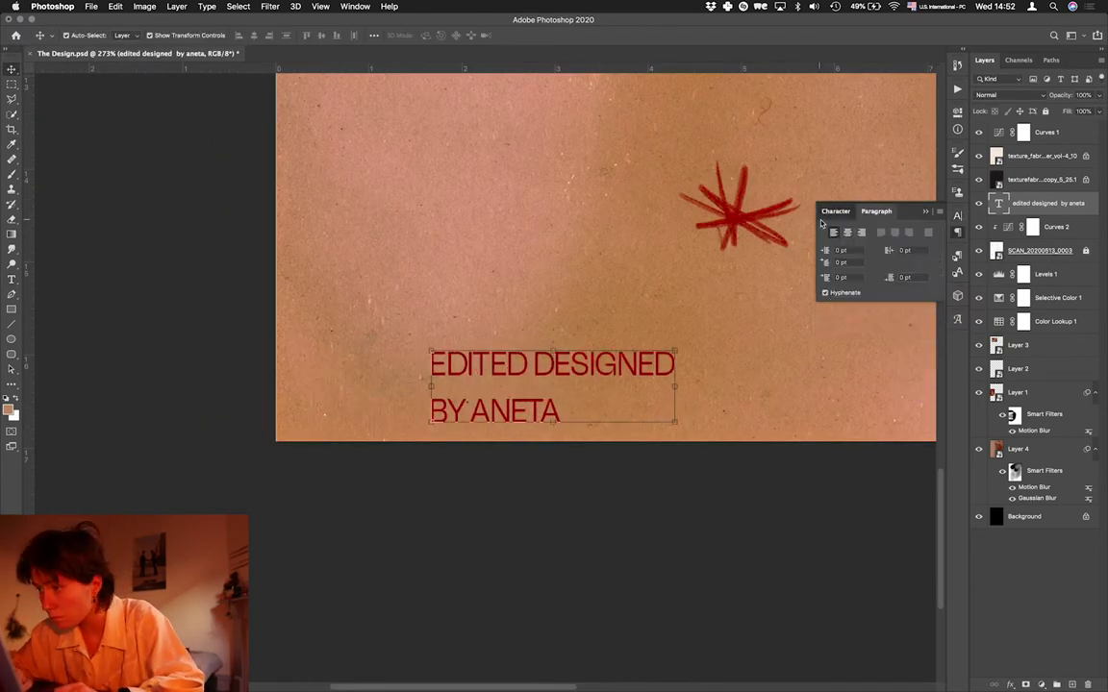
pyautogui.write('& DESIGNED')
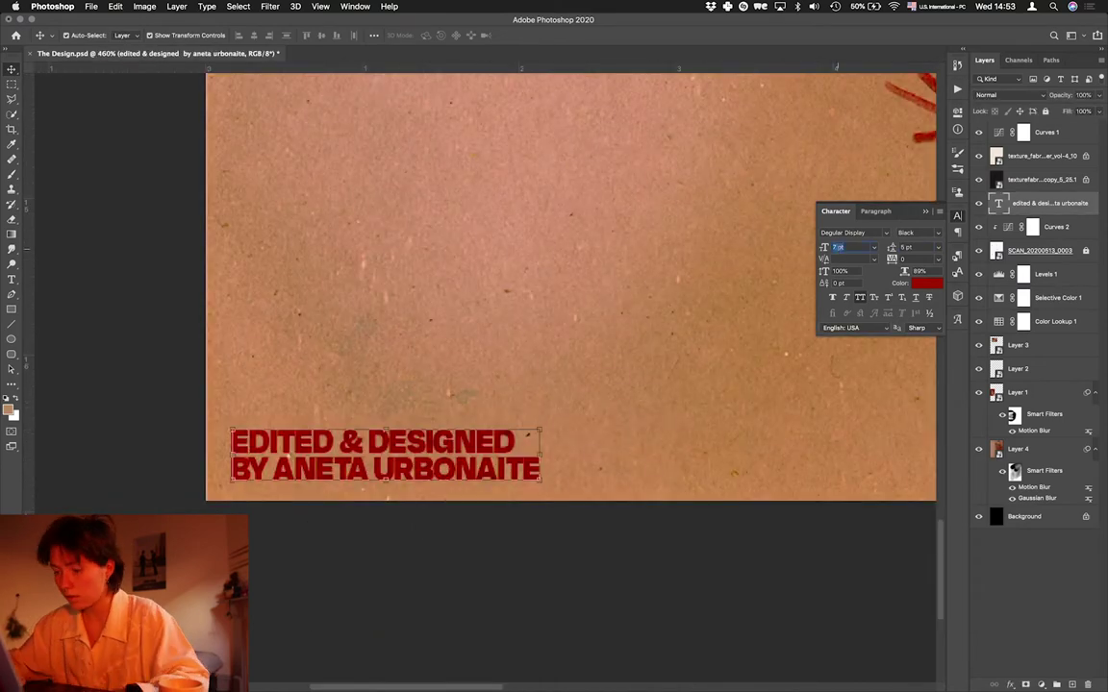
pyautogui.write('10')
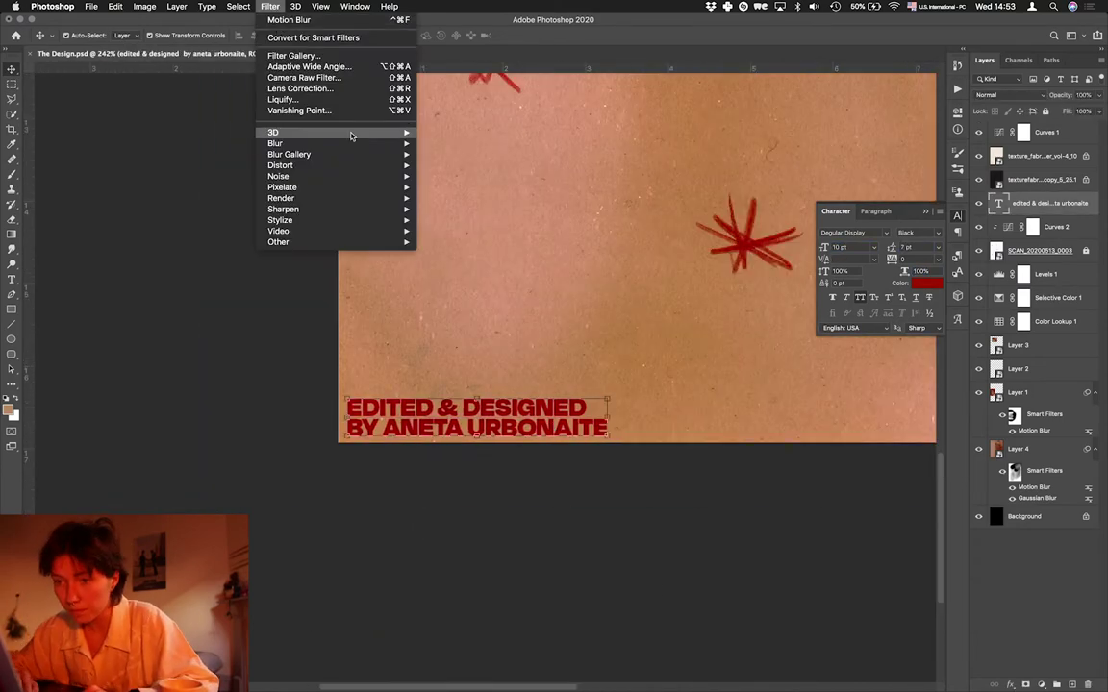
pyautogui.click(452, 192)
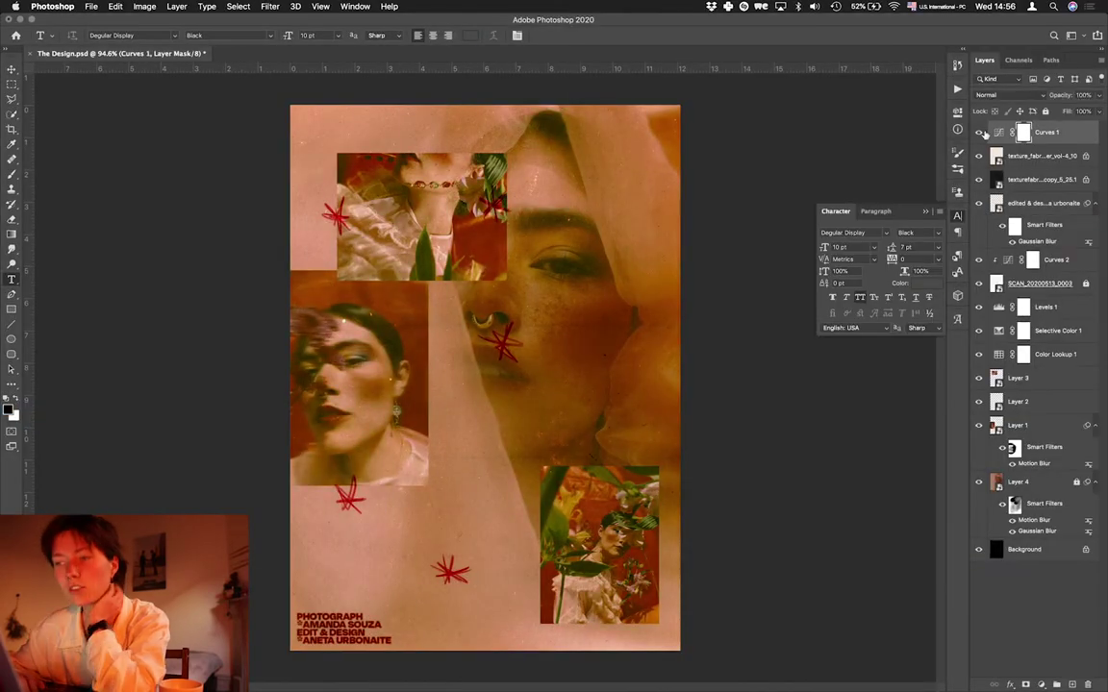
# Bring SCAN_20190925_0002.png from Finder onto the poster, rotated and shifted down-right.
pyautogui.hotkey('ctrl', 'Right')
pyautogui.scroll(3, 548, 318)
pyautogui.moveTo(562, 260); pyautogui.dragTo(498, 404)
pyautogui.press('super+Tab')
pyautogui.moveTo(731, 125); pyautogui.dragTo(460, 123)
pyautogui.moveTo(574, 390); pyautogui.dragTo(627, 491)
# Move the scan lower in the stack, darken it with clipped Curves 3, and add a layer mask with a painting brush.
pyautogui.moveTo(1017, 484); pyautogui.dragTo(1016, 484)
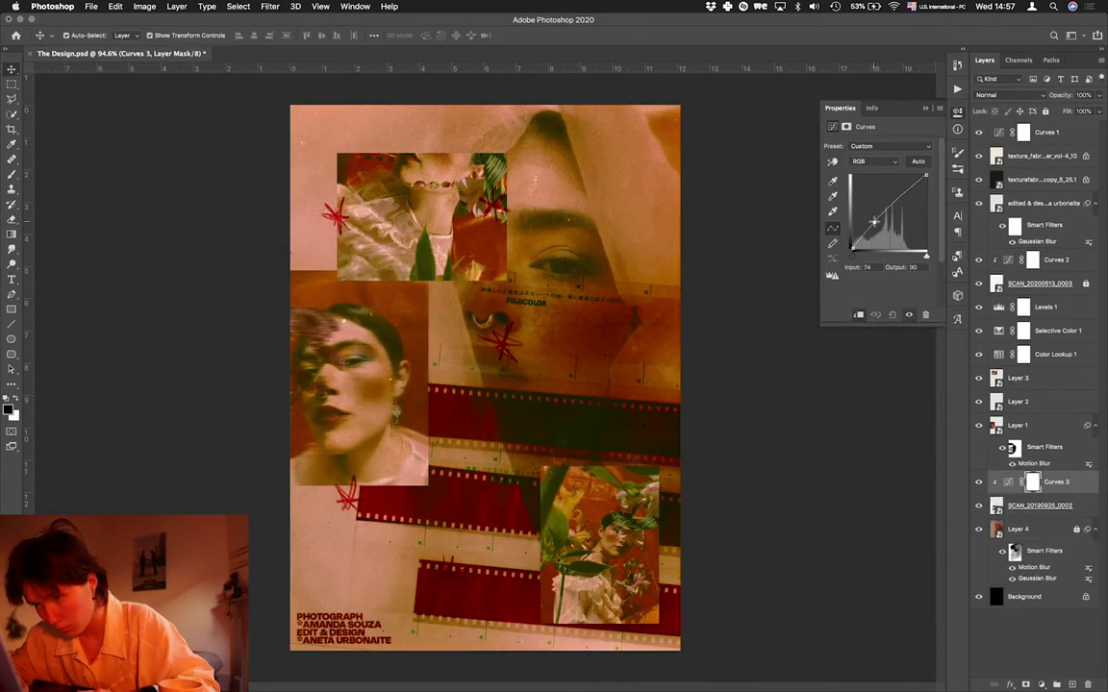
pyautogui.moveTo(873, 221); pyautogui.dragTo(903, 195)
pyautogui.click(1042, 685)
pyautogui.press('b')
pyautogui.rightClick(347, 165)
pyautogui.click(378, 657)
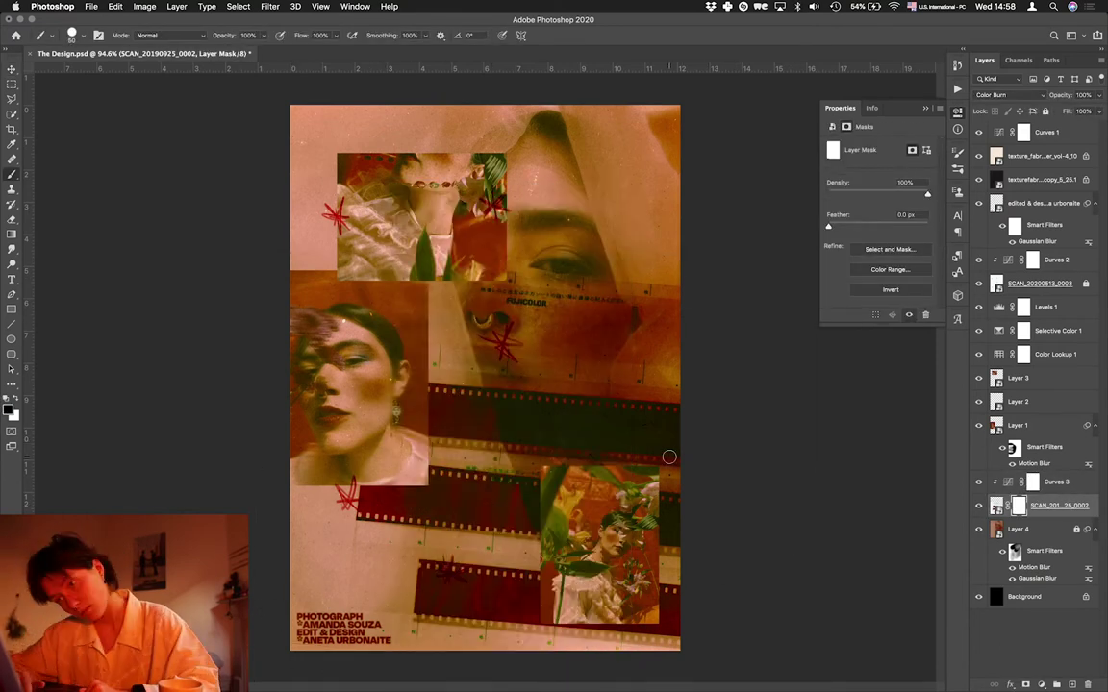
pyautogui.press('super+Tab')
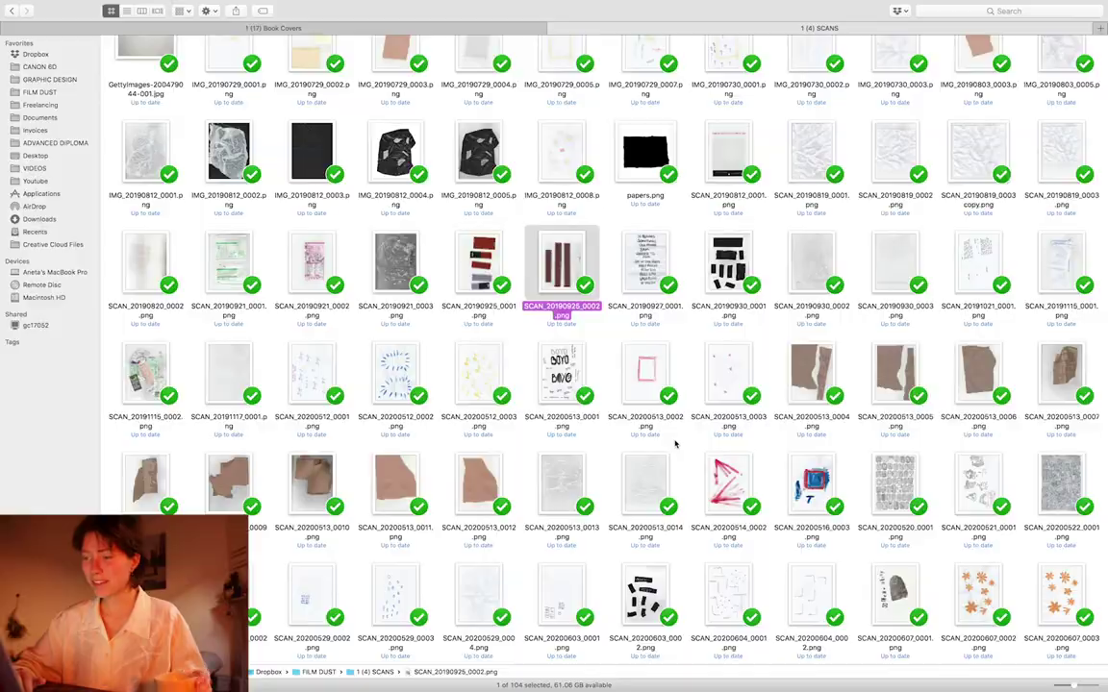
# Crop the poster canvas slightly shorter, trimming the collage's top and bottom edges.
pyautogui.press('super+Tab')
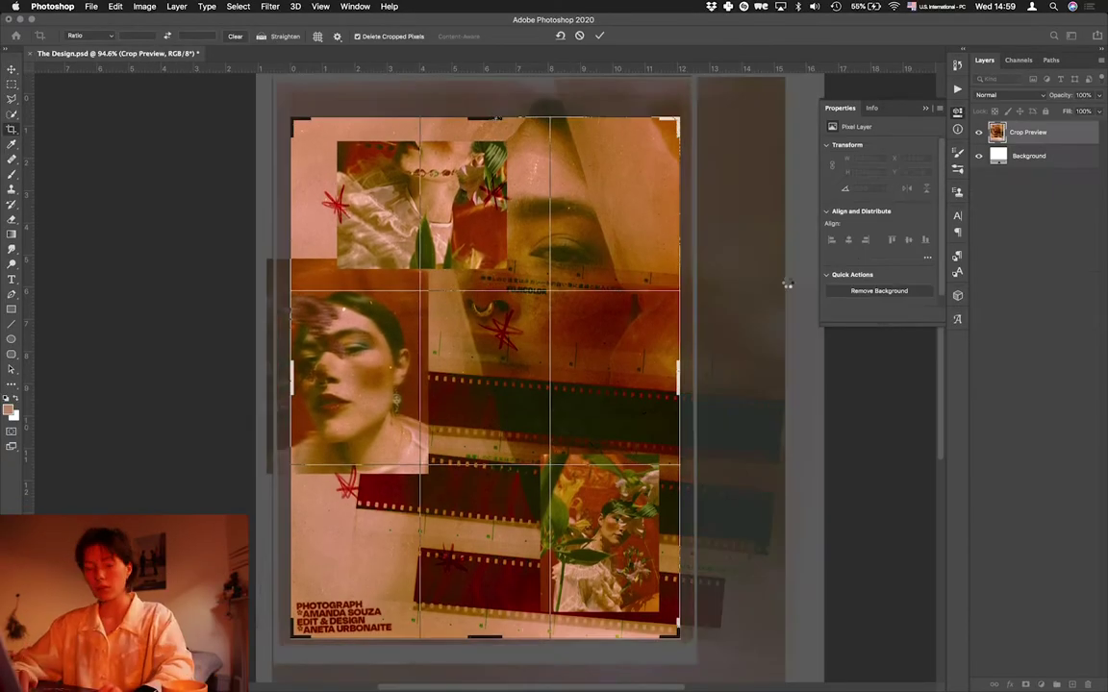
pyautogui.press('Return')
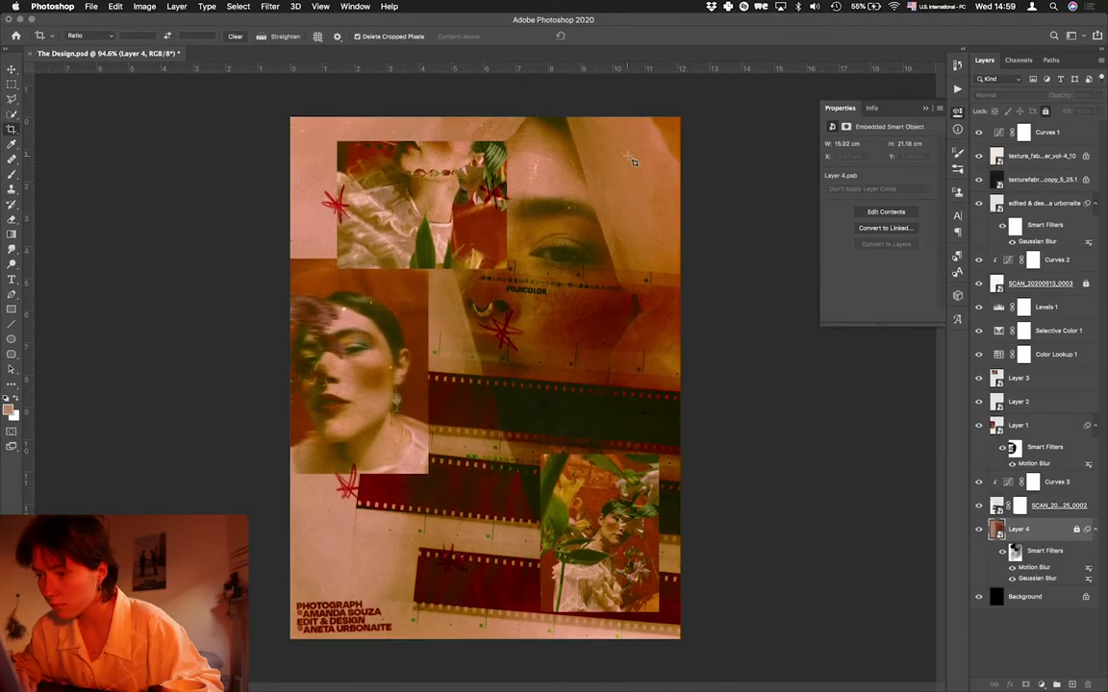
pyautogui.click(633, 161)
pyautogui.press('m')
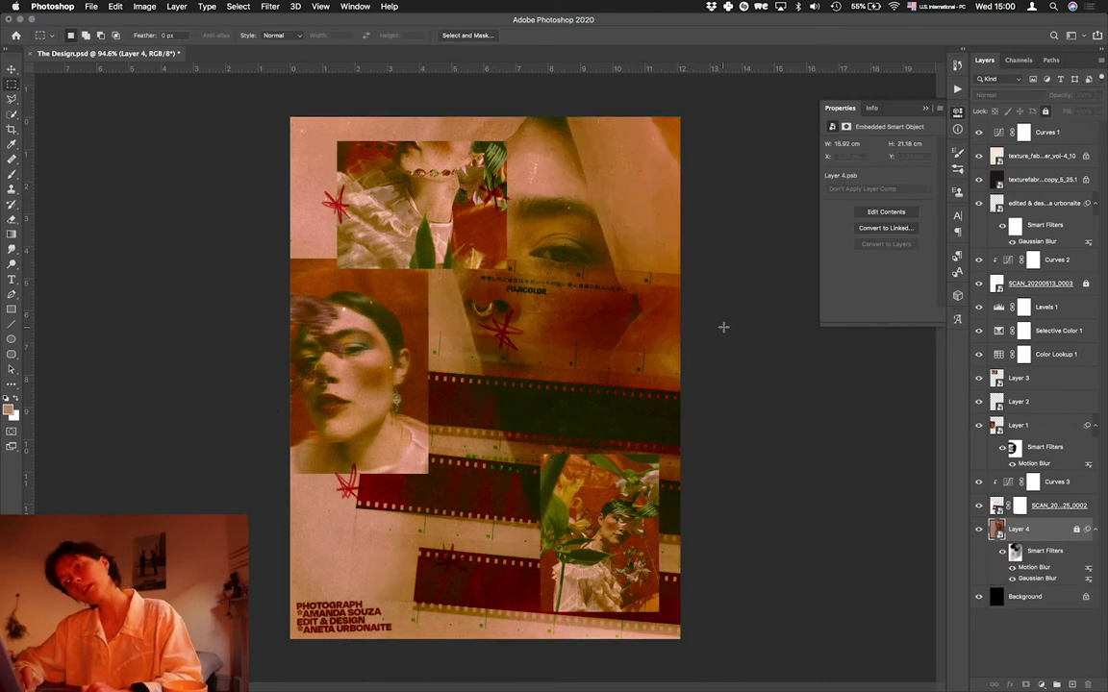